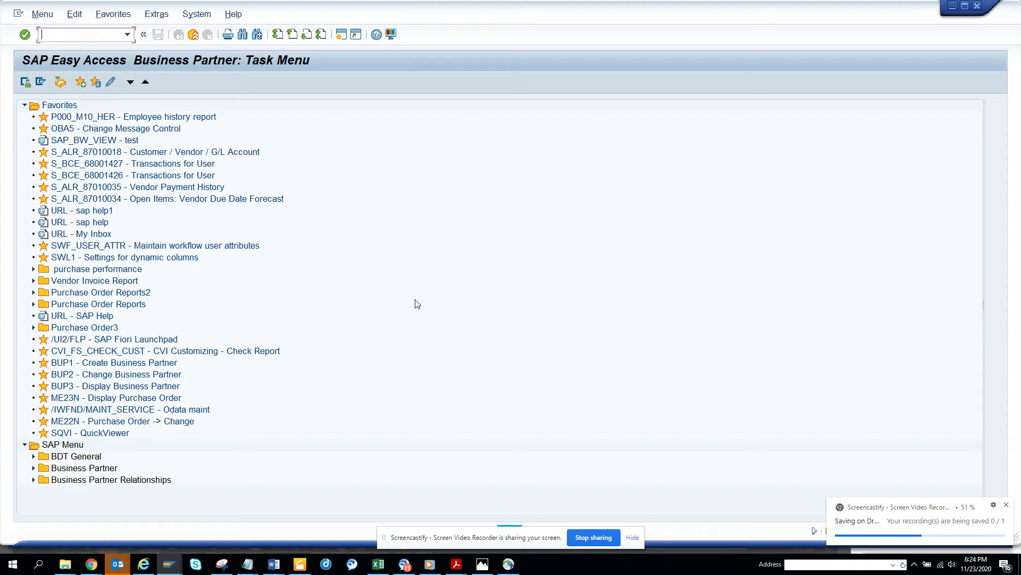
Step: Run transaction MM03 and display the Basic Data 1 view of material 130
text(nmm03)
key(Return)
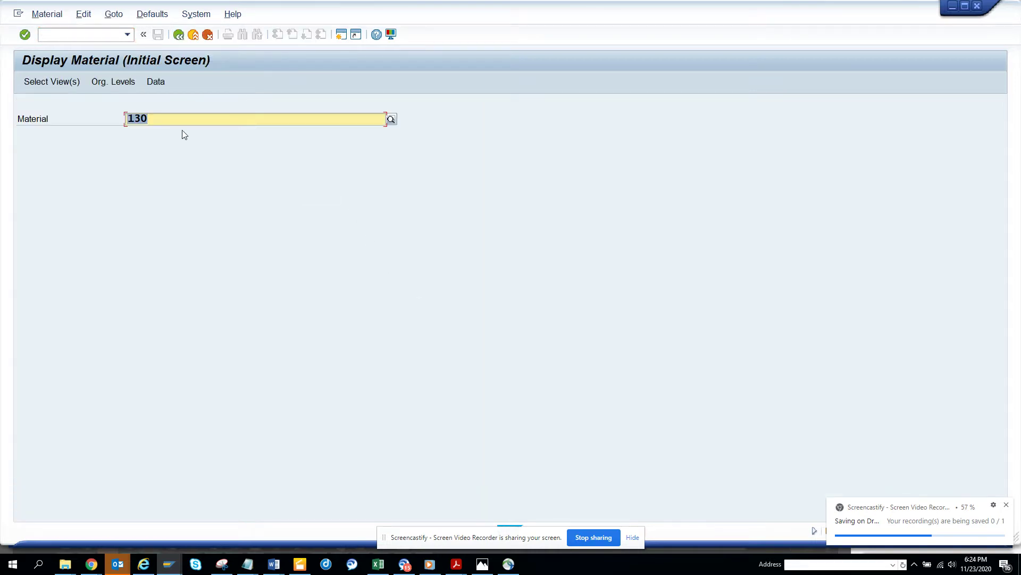
key(Return)
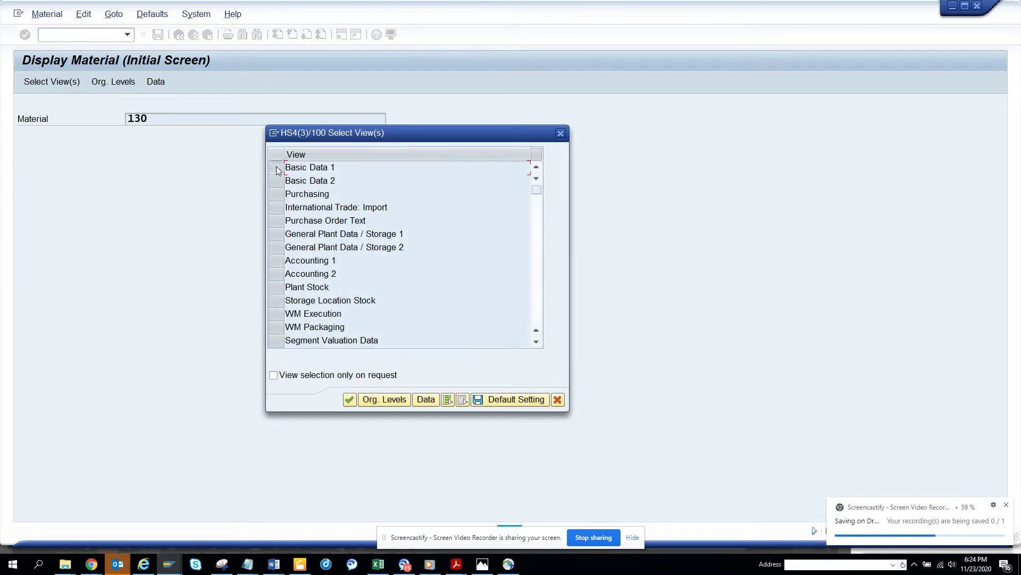
double_click(276, 167)
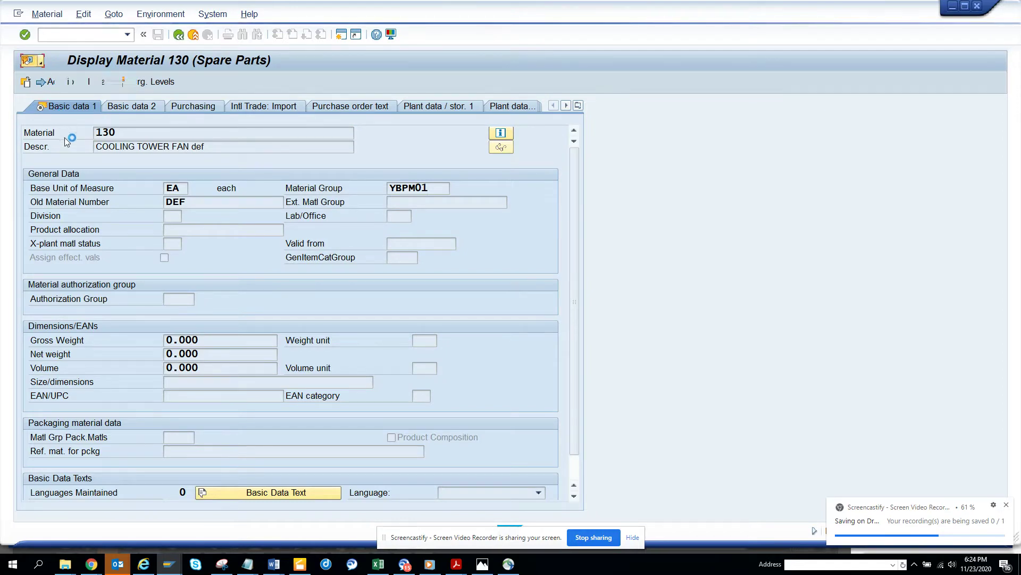
Step: Open the archived workflows selection for material 130 through its object services and copy the object type BUS1001006
click(33, 61)
mouse_move(85, 148)
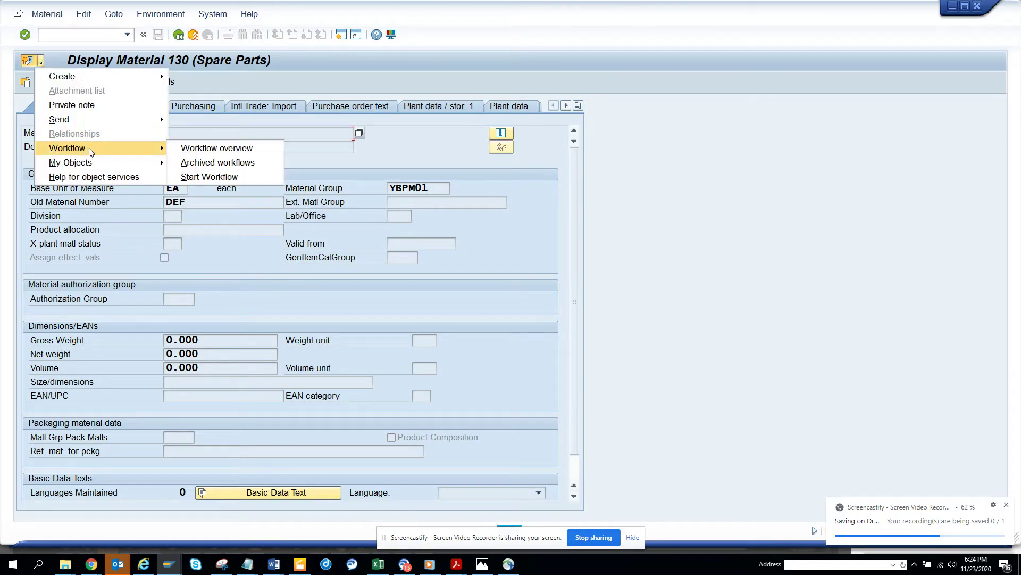
click(212, 163)
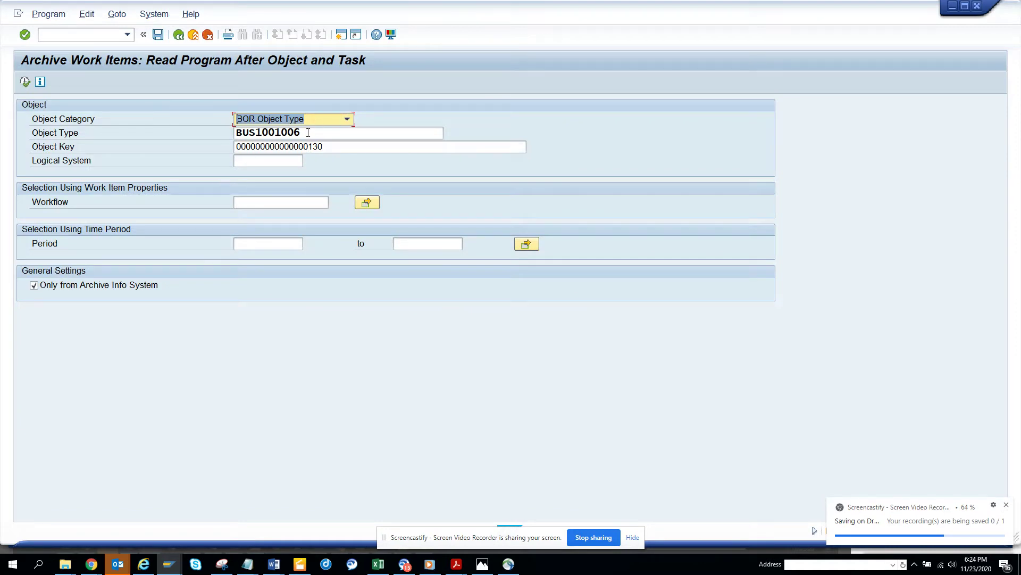
key(Tab)
key(ctrl+c)
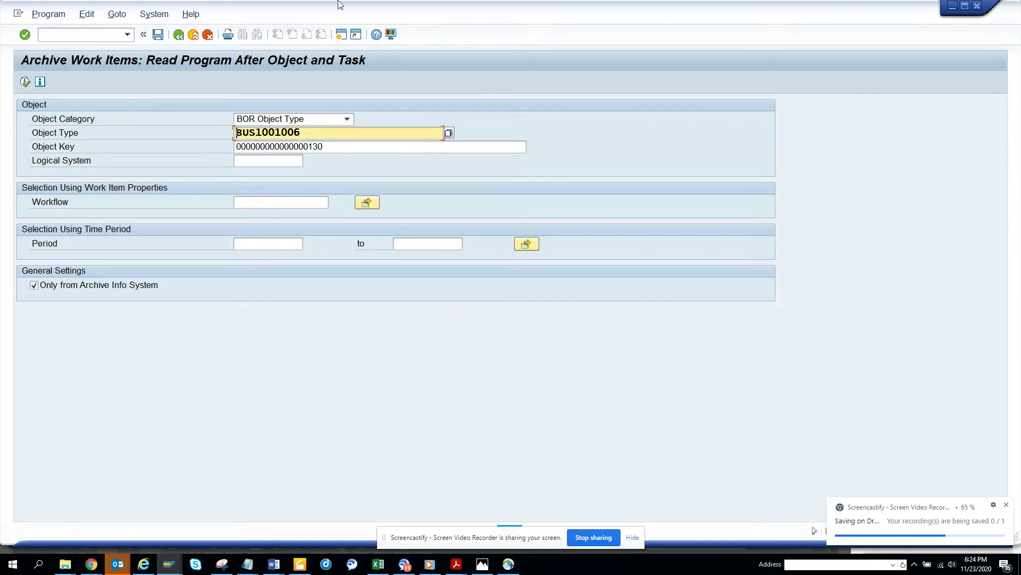
Step: Open a new session and start the Business Object Builder with transaction SWO1
click(341, 35)
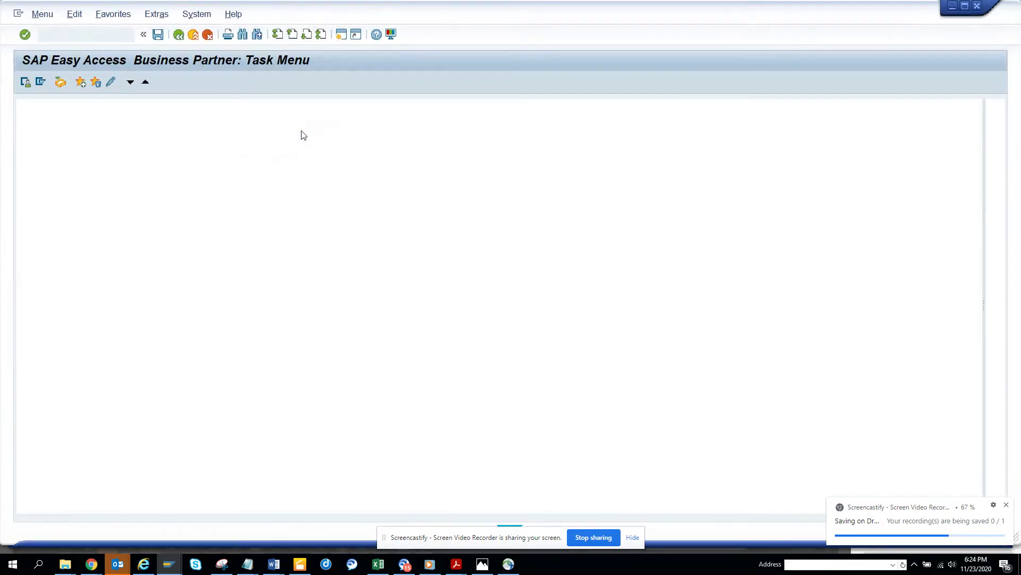
text(swo1)
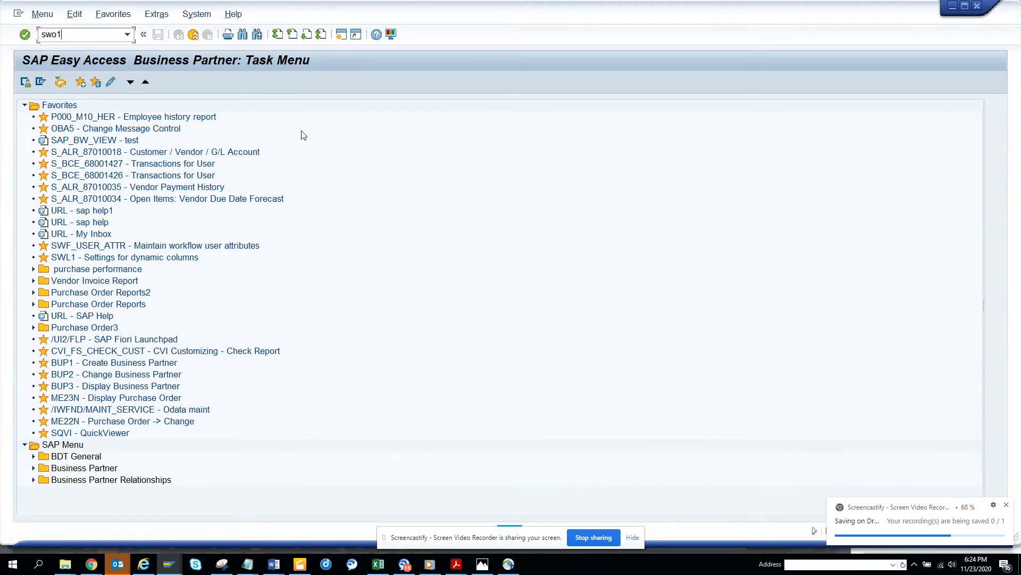
key(Return)
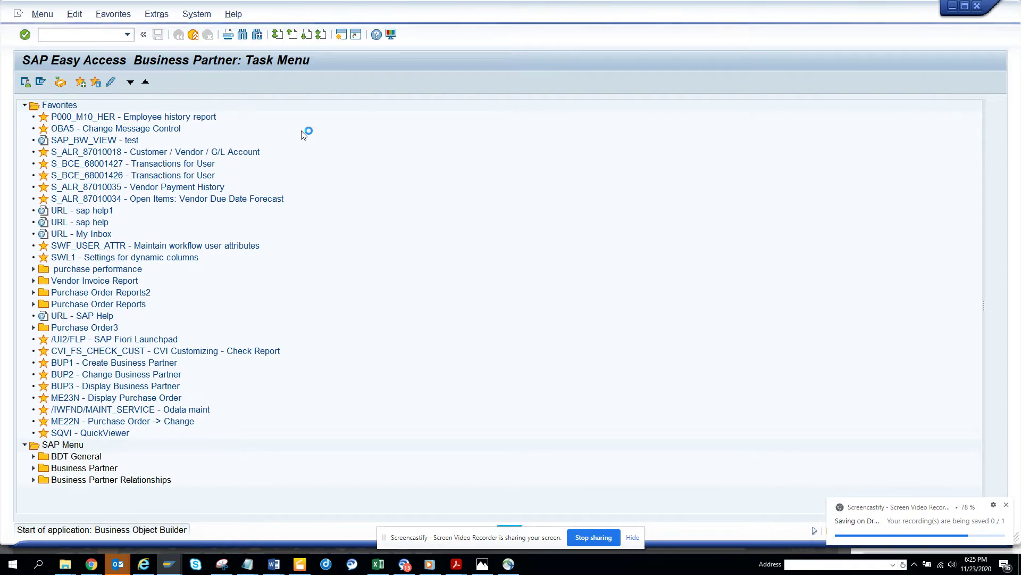
key(alt+Tab)
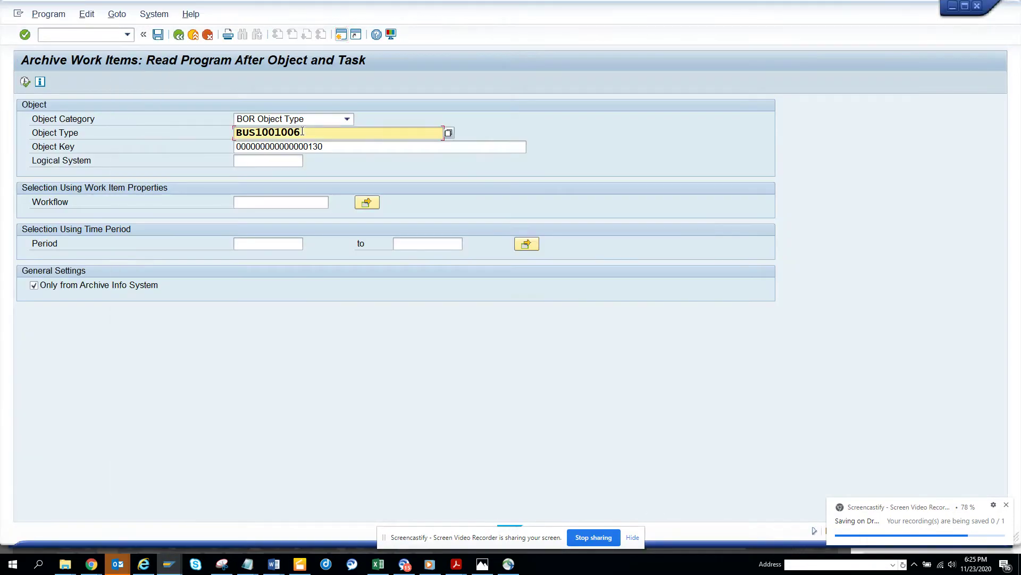
key(alt+Tab)
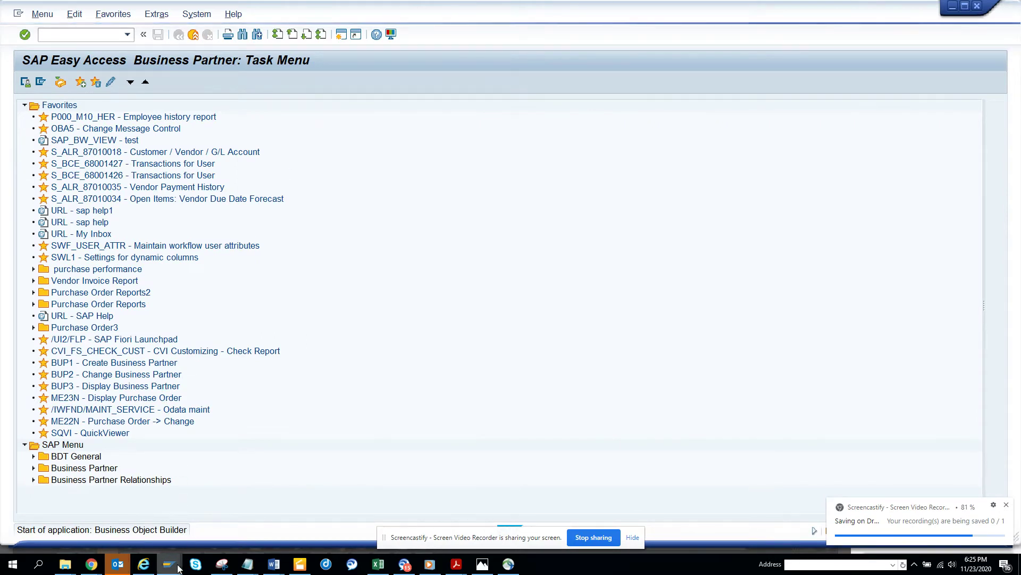
mouse_move(179, 568)
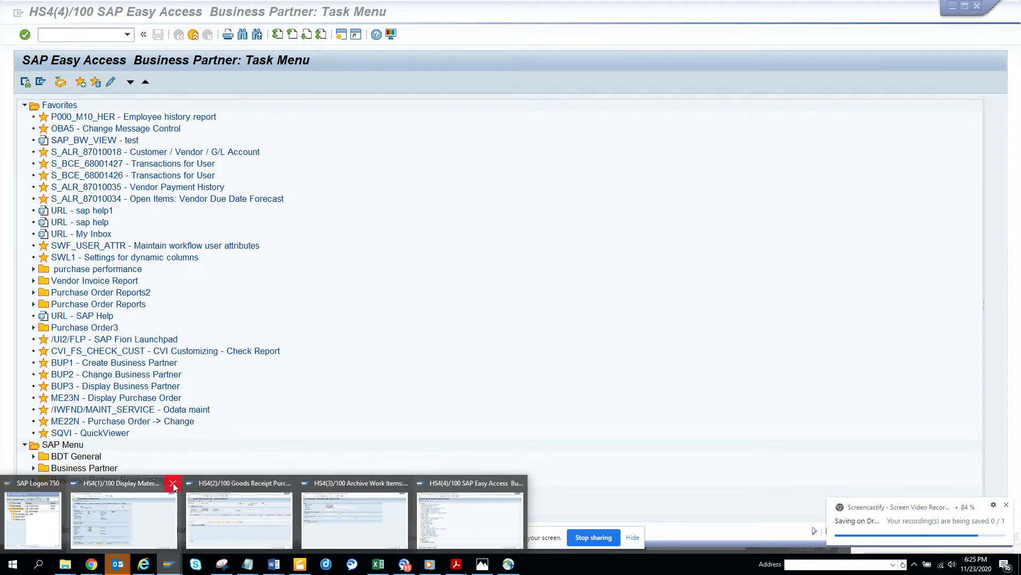
click(351, 511)
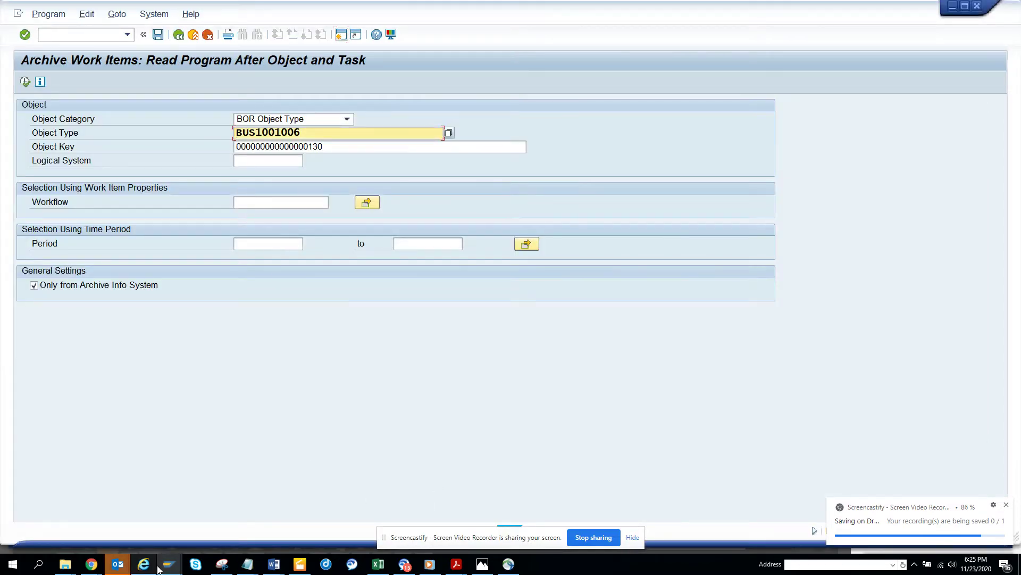
click(306, 531)
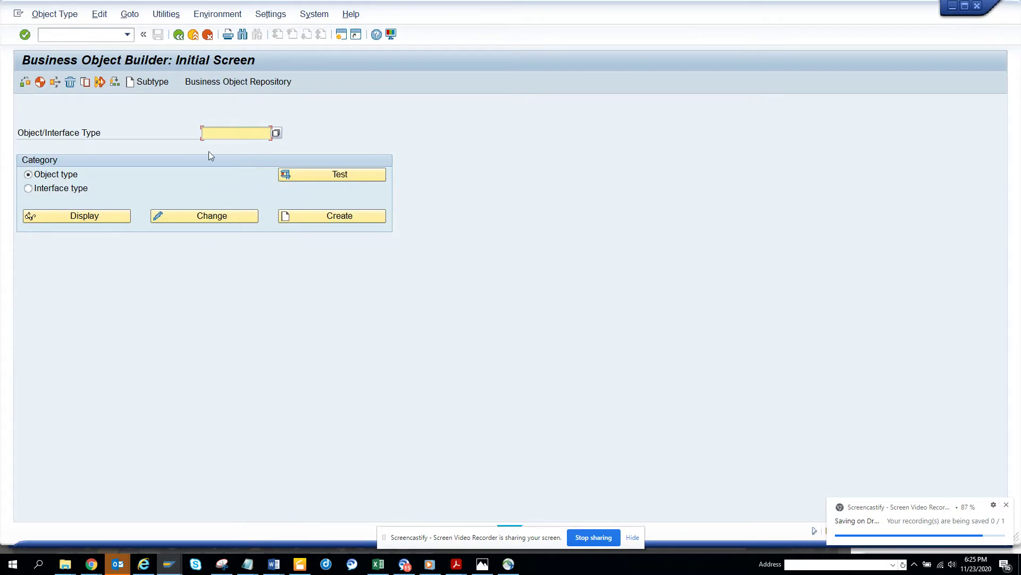
Step: Display object type BUS1001006, examine its events, and return to the Business Object Builder's initial screen
key(ctrl+v)
click(111, 214)
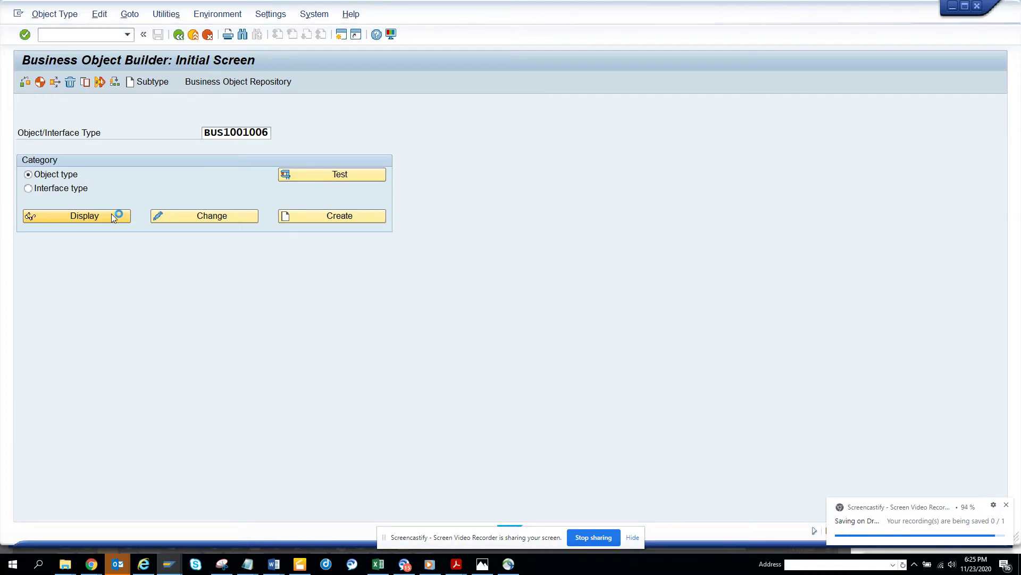
key(alt+Tab)
key(alt+Tab)
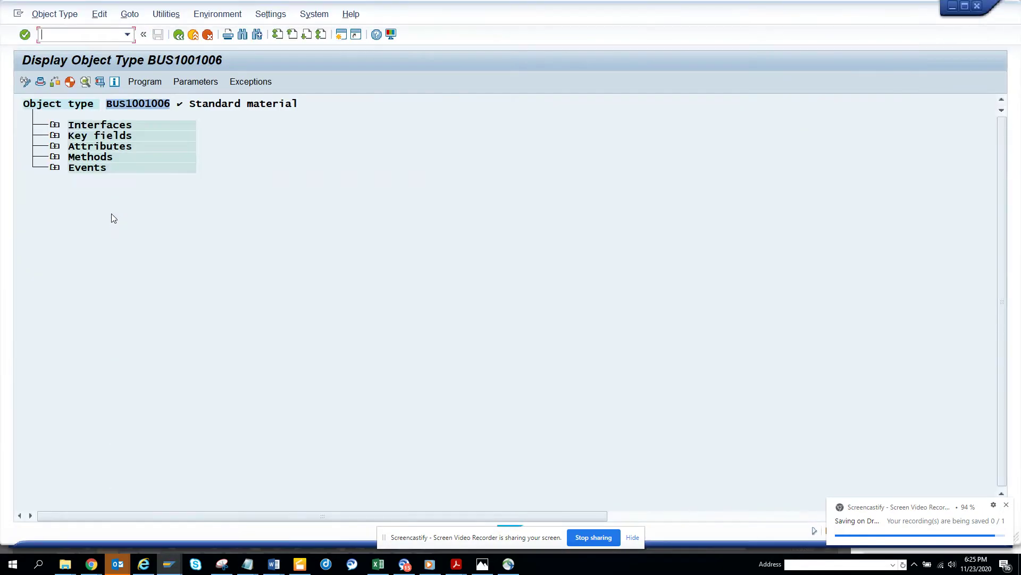
click(55, 167)
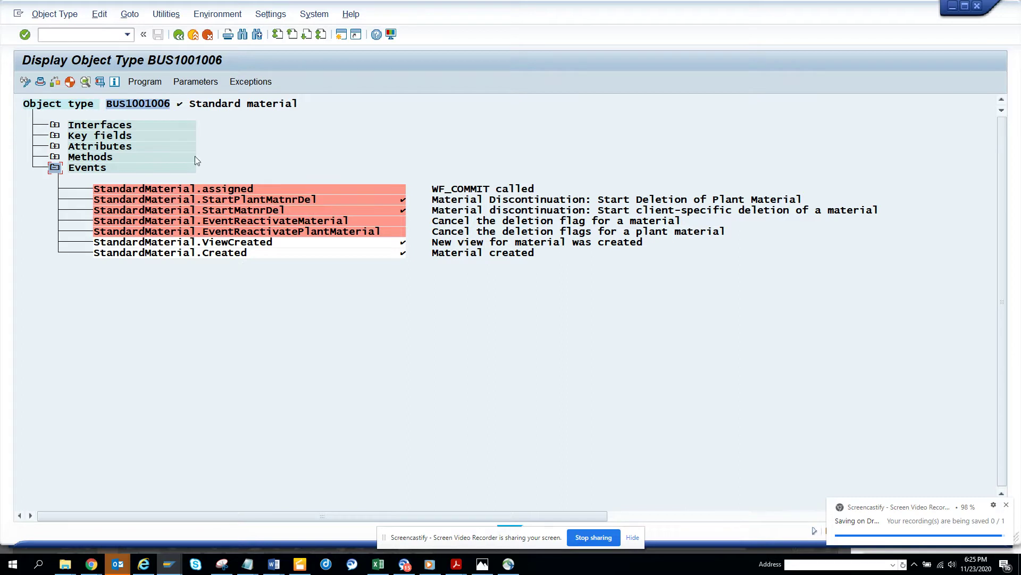
click(179, 36)
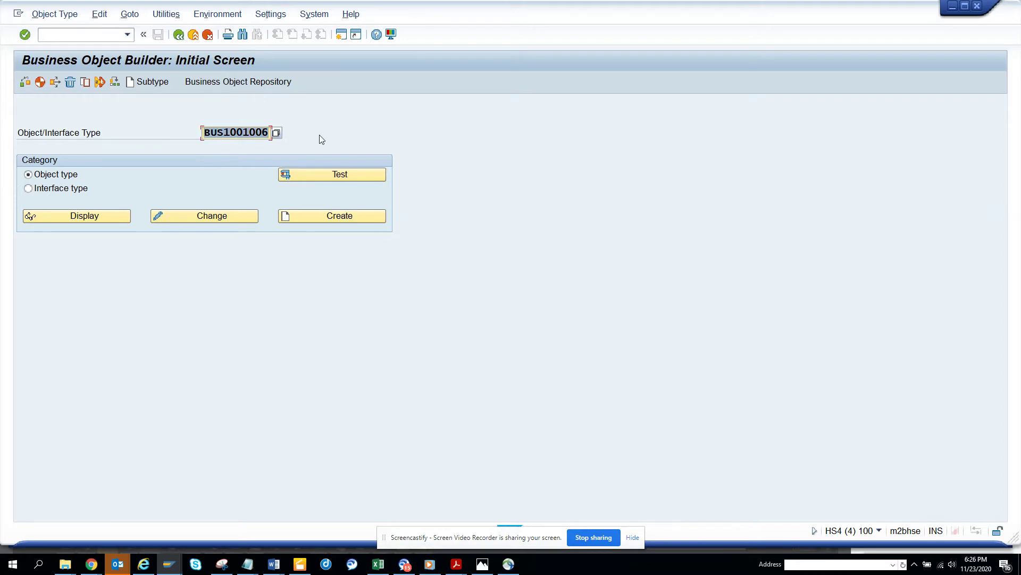
Step: Try to create a subtype using zmaterial as the object type
text(z)
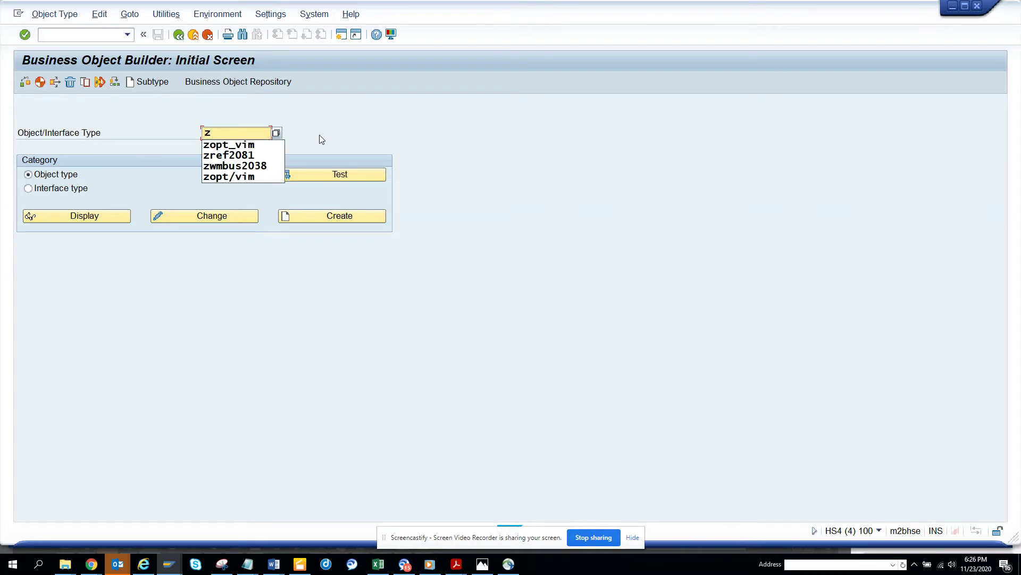
text(materi)
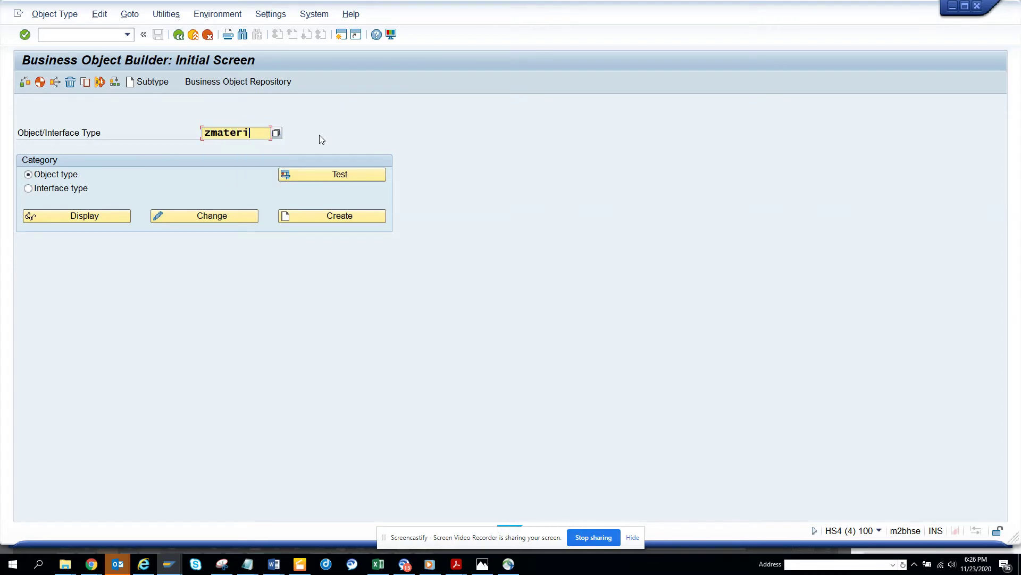
text(al)
click(171, 84)
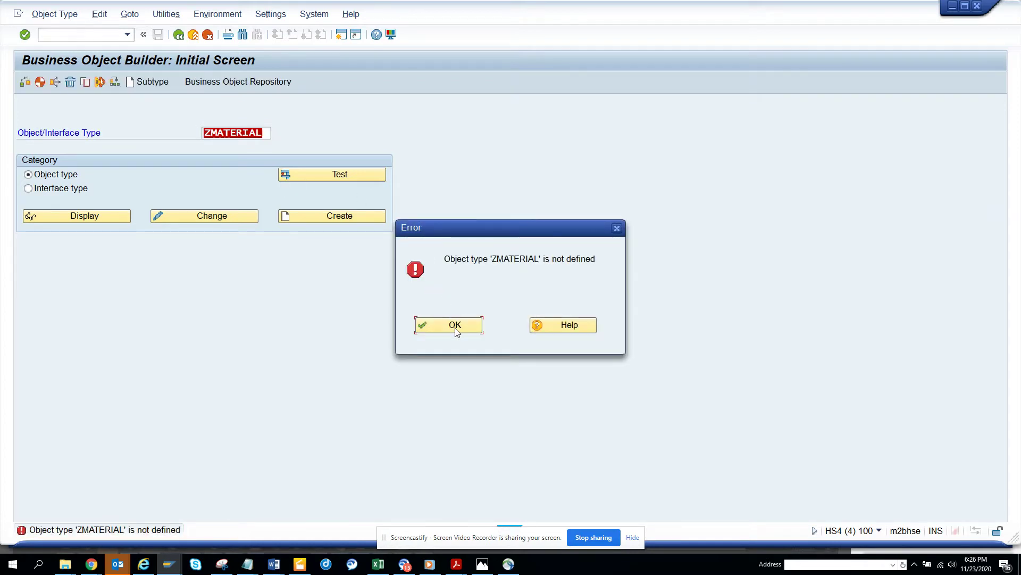
click(455, 330)
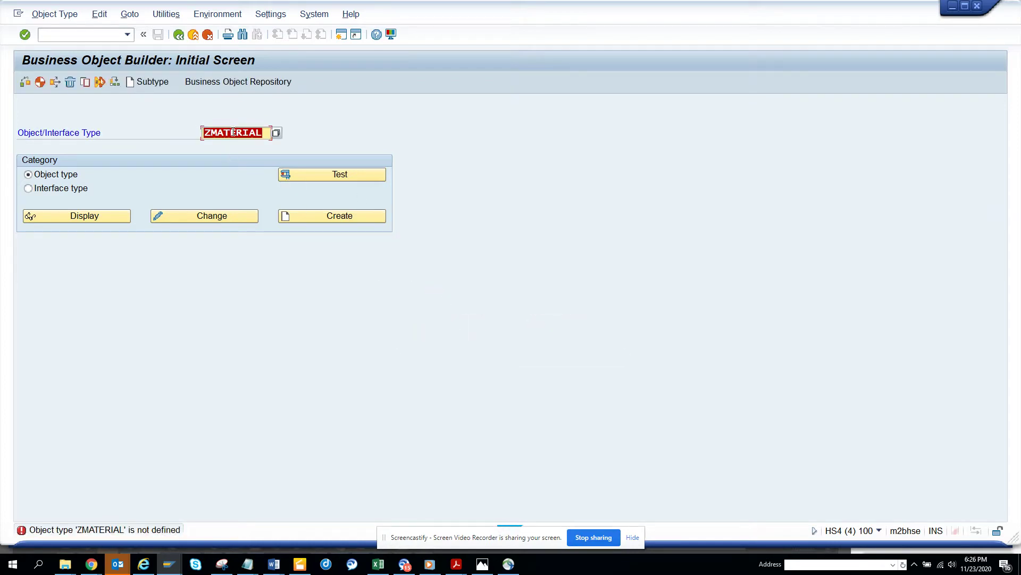
click(139, 83)
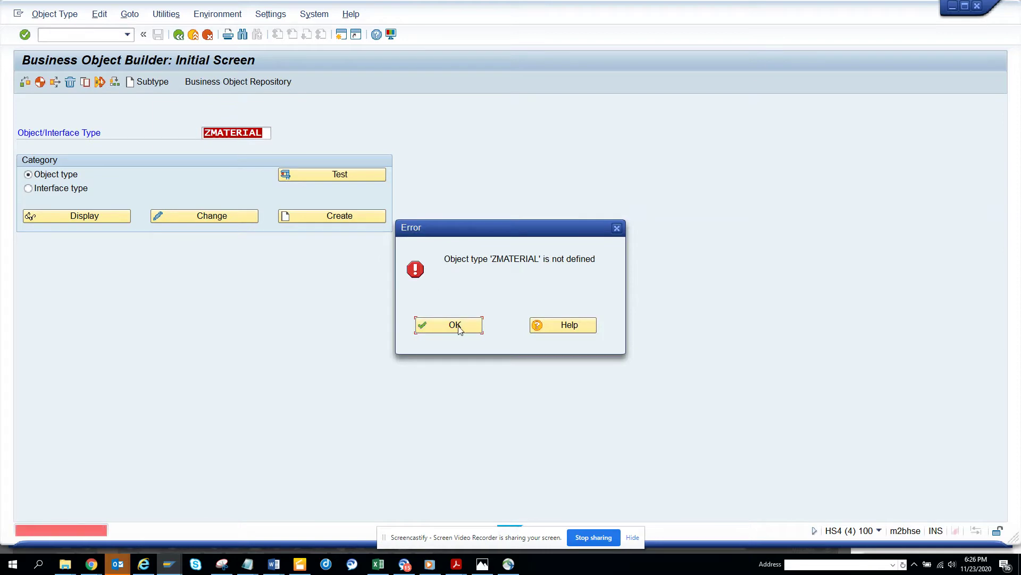
click(458, 328)
Step: Start creating a subtype of BUS1001006 and set its object type to zst11mat
key(BackSpace)
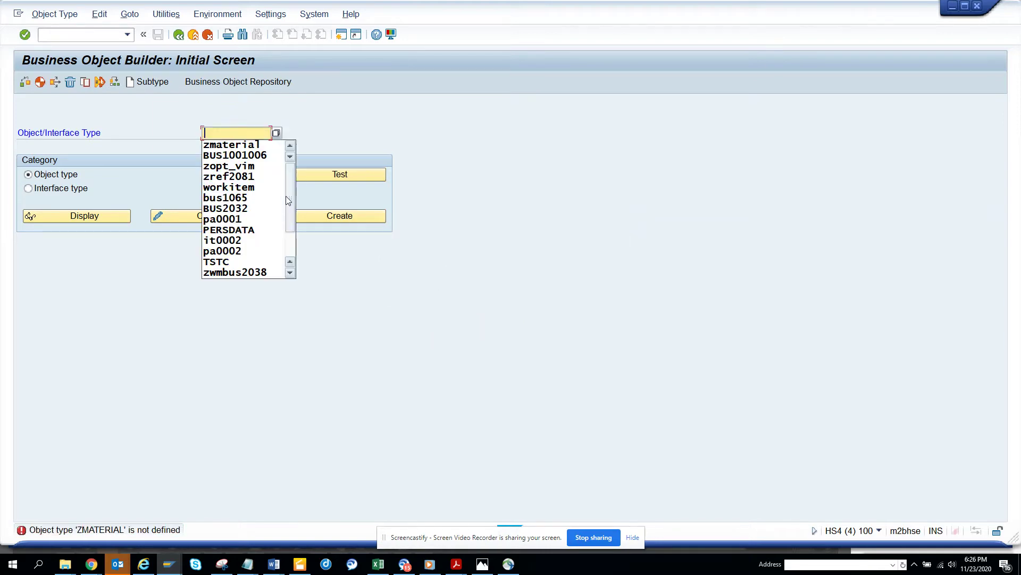
click(251, 155)
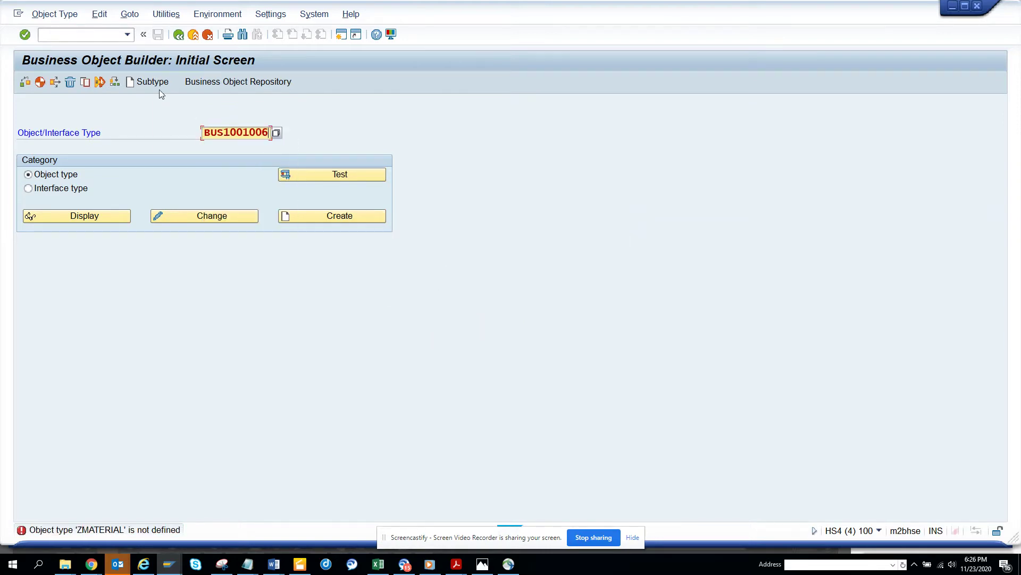
click(150, 82)
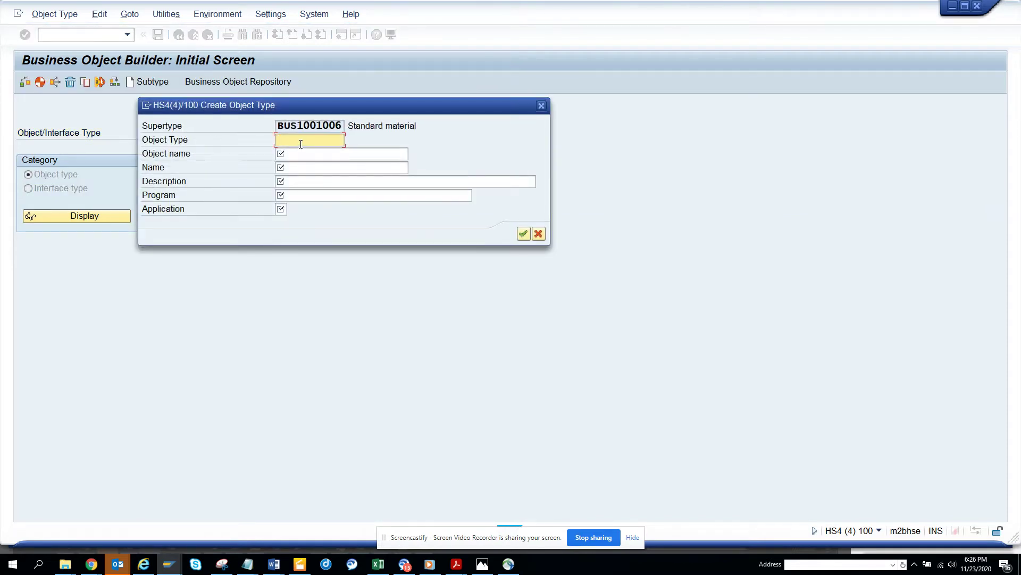
text(BUS1001006)
drag(280, 138, 419, 126)
text(zst11mat)
drag(341, 139, 239, 151)
key(ctrl+c)
key(Tab)
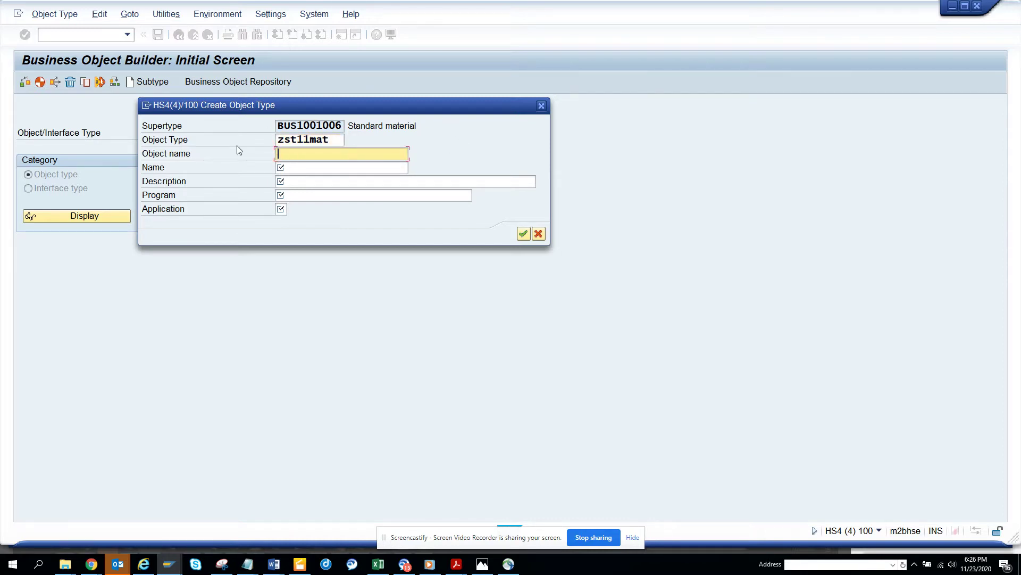
Step: Set the subtype's object name to zst11mat13, its name to Material and its description to material
key(ctrl+v)
text(12)
key(BackSpace)
text(3)
click(334, 171)
key(shift+Tab)
key(ctrl+c)
click(295, 170)
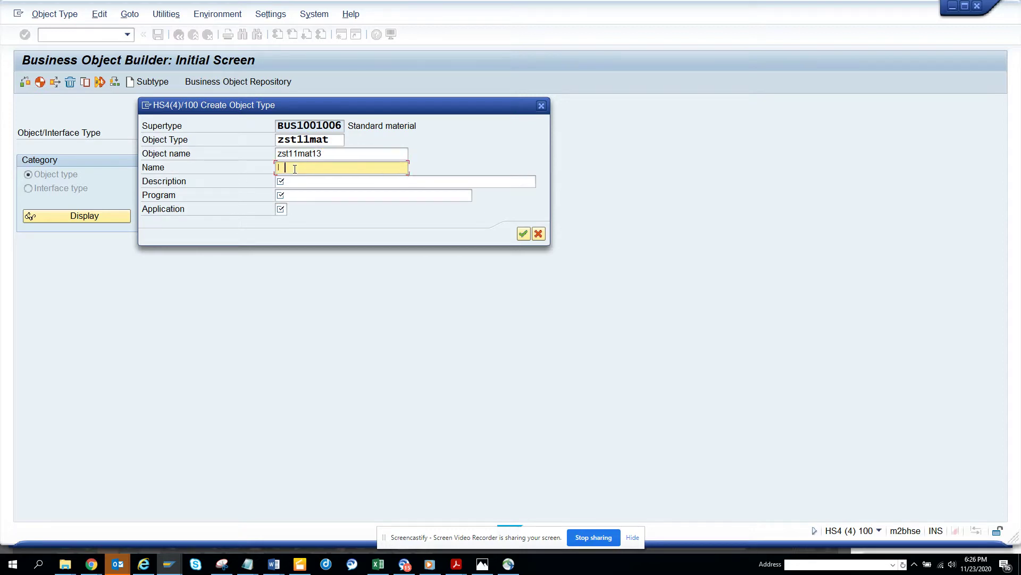
text(Material)
key(Tab)
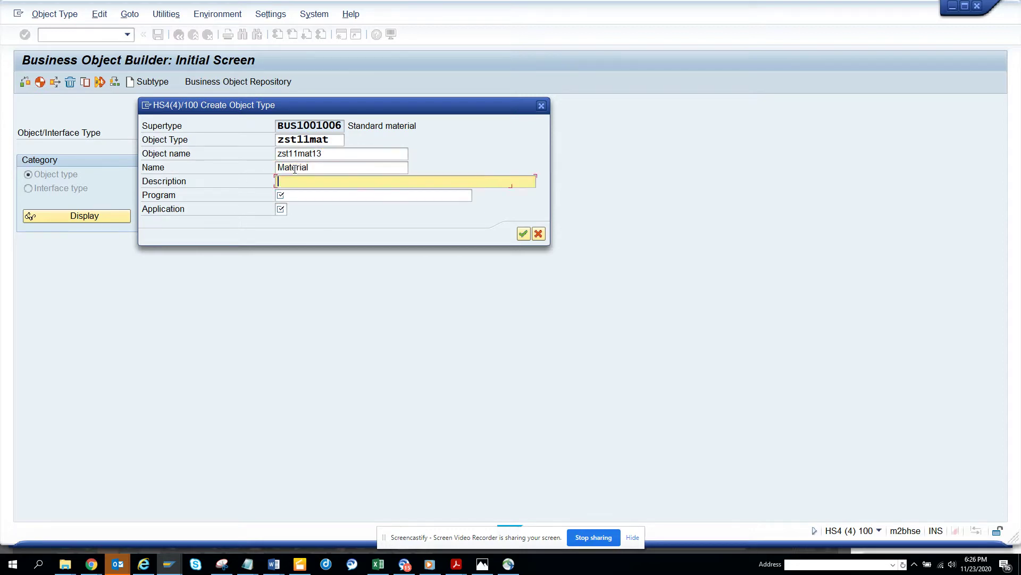
text(material)
key(Tab)
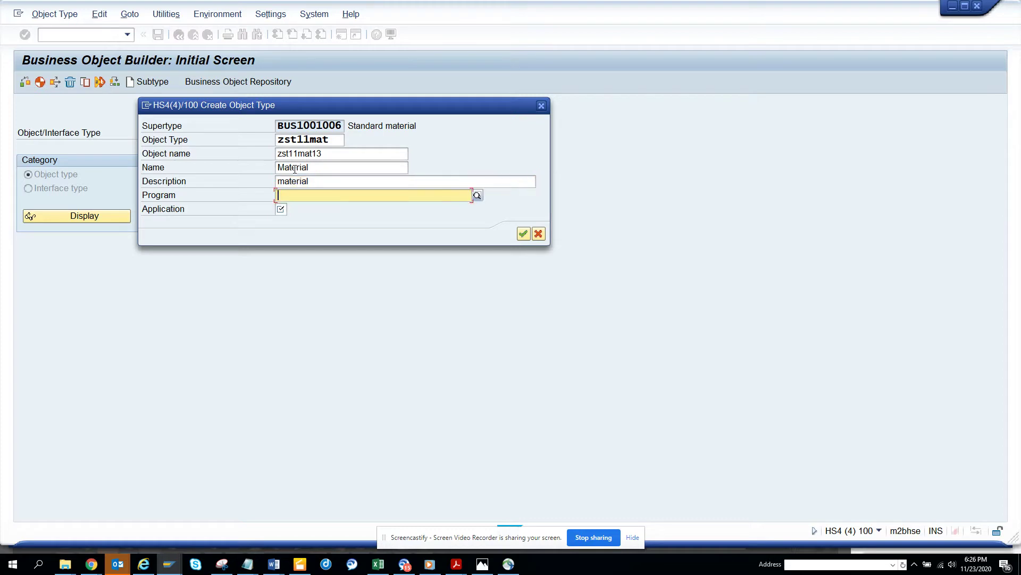
Step: Set the subtype's program to zst11mat13 and its application to Cross-Application (*), and confirm the object type details
click(331, 158)
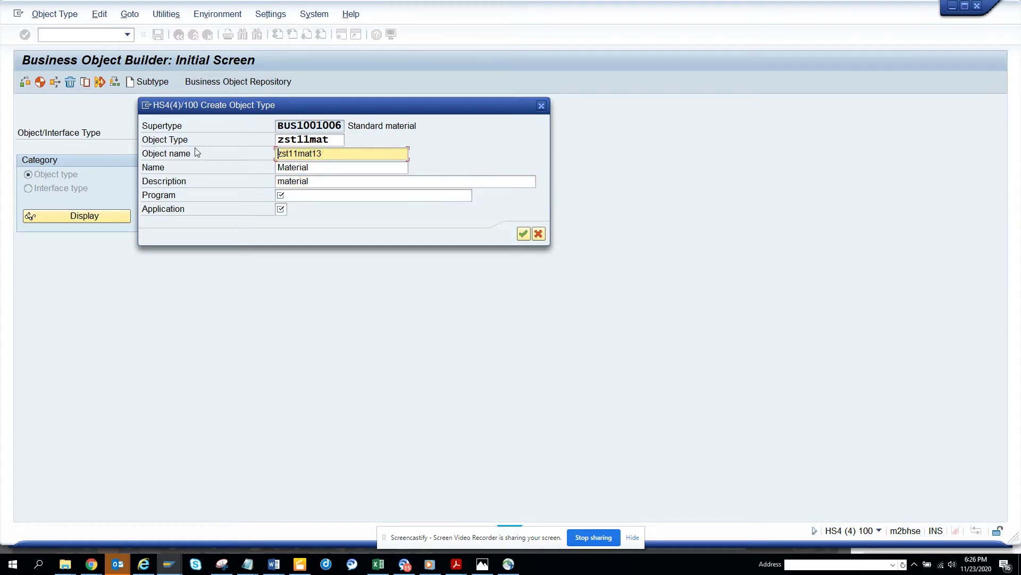
click(327, 195)
key(ctrl+v)
key(Tab)
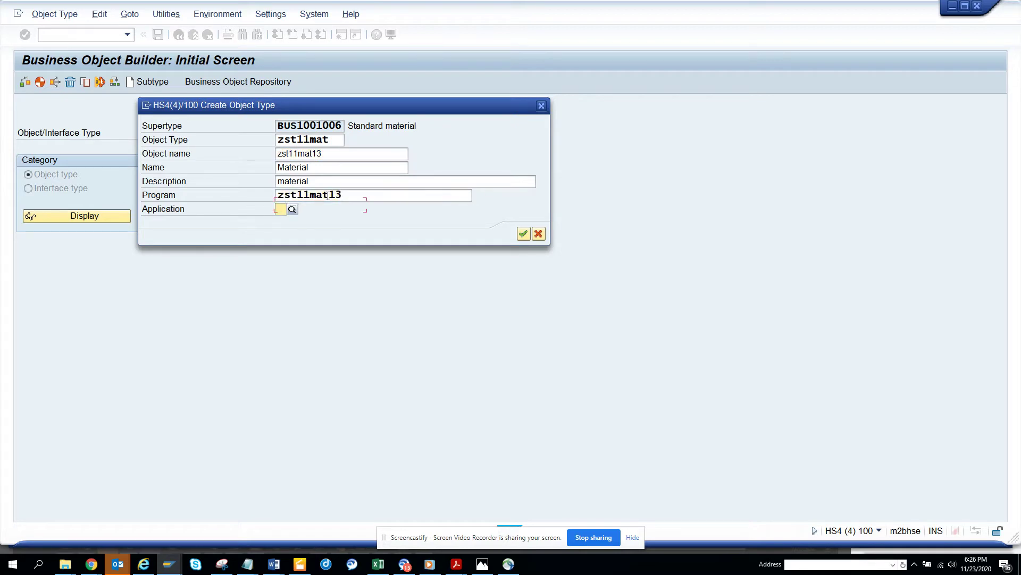
text(*)
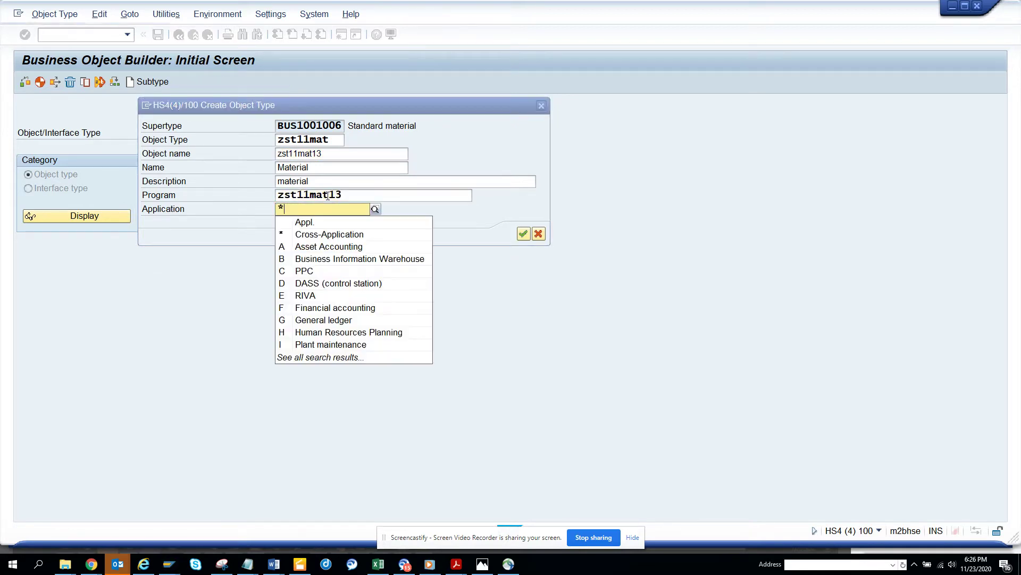
click(351, 235)
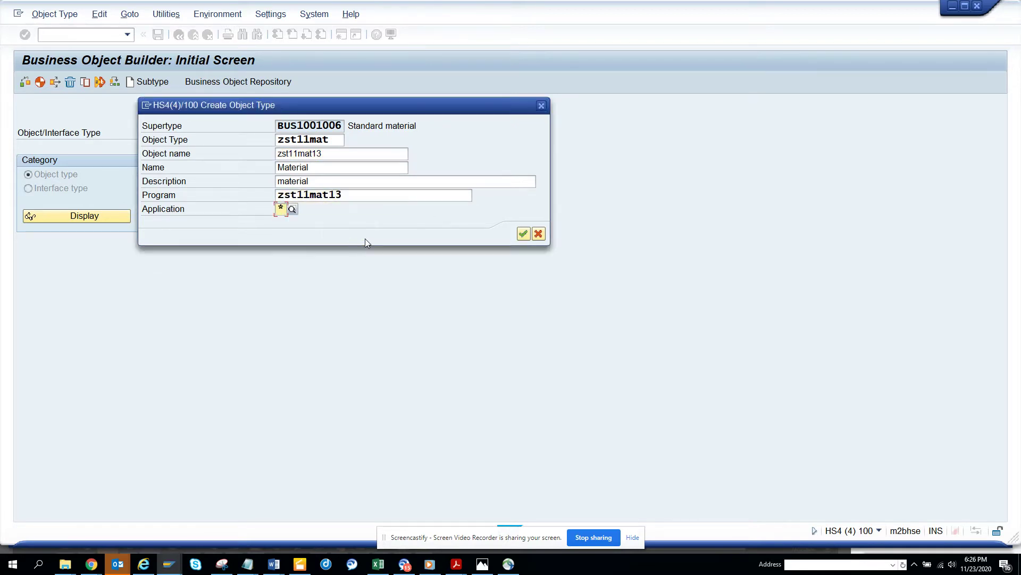
click(524, 234)
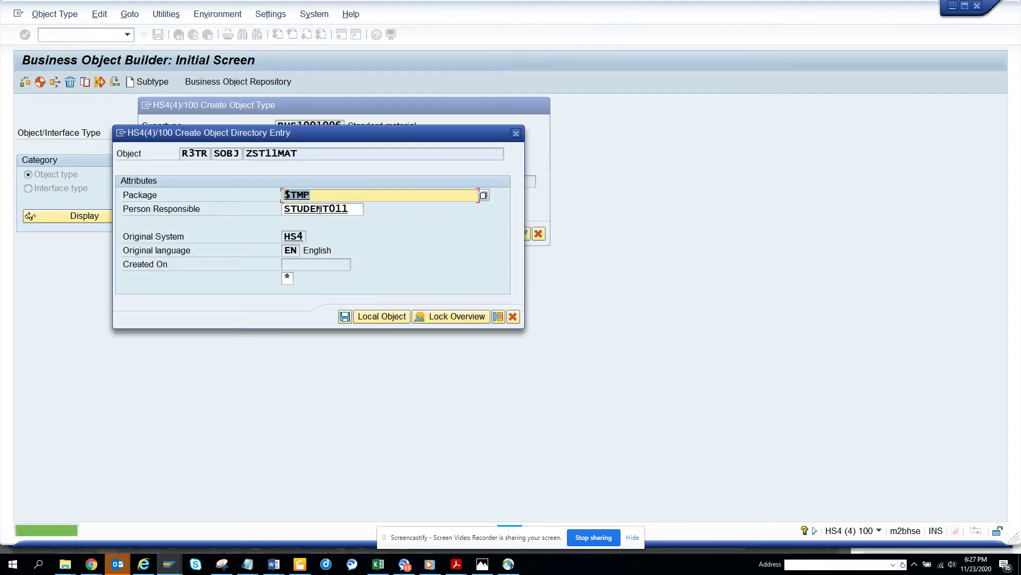
Step: Save the new subtype as a local object and expand its list of events
click(379, 321)
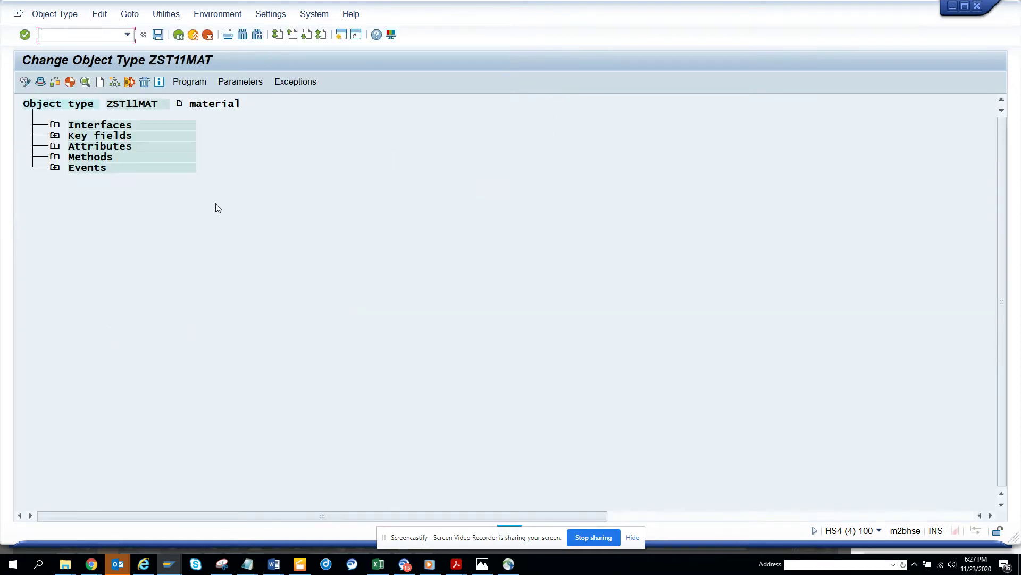
click(54, 167)
click(177, 243)
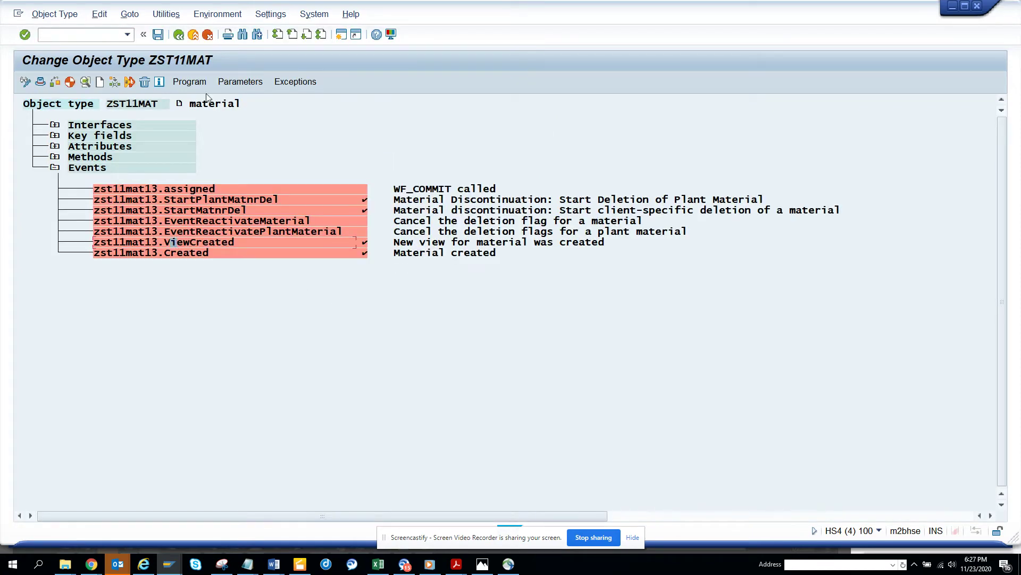
Step: Create an event MaterialChange in the subtype, using MaterialChange as its name and description too
click(99, 81)
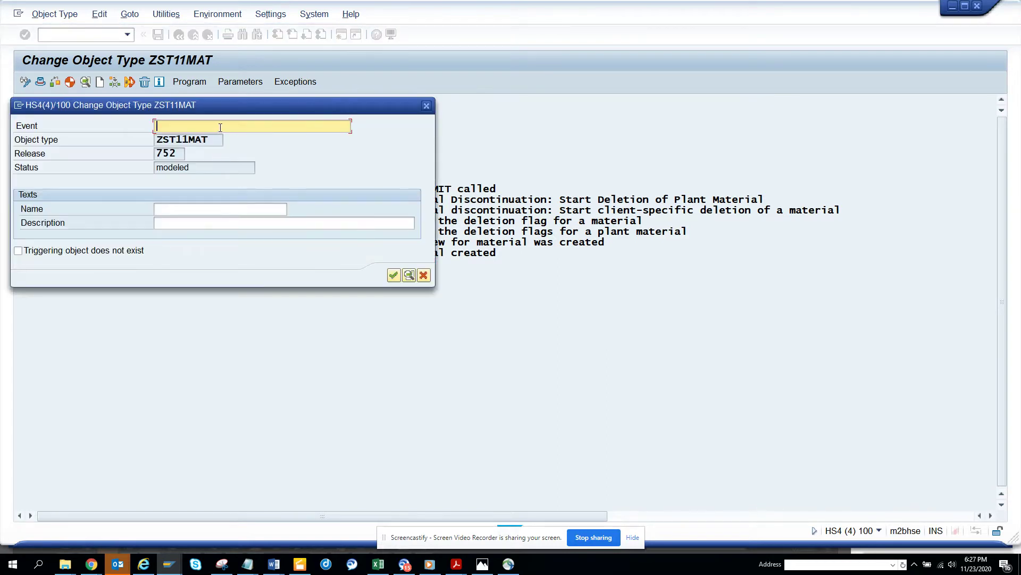
text(MaterialChange)
drag(248, 126, 48, 105)
key(ctrl+c)
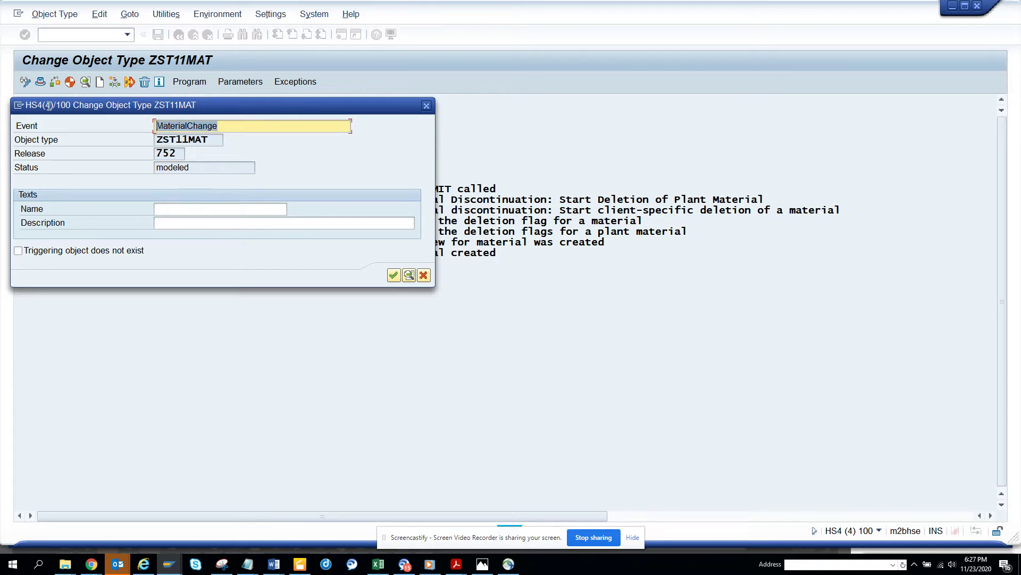
key(Tab)
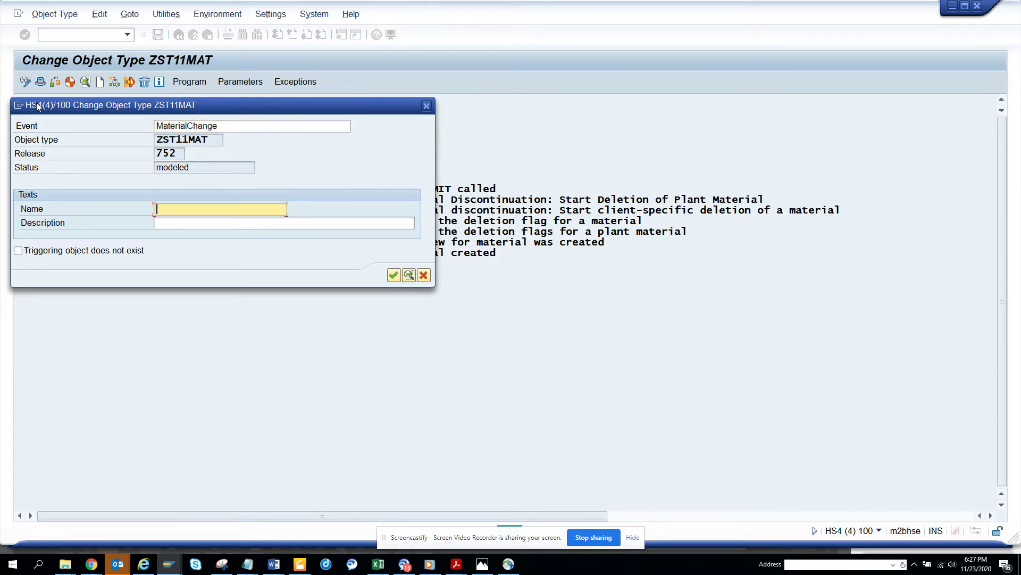
key(ctrl+v)
key(Tab)
key(ctrl+v)
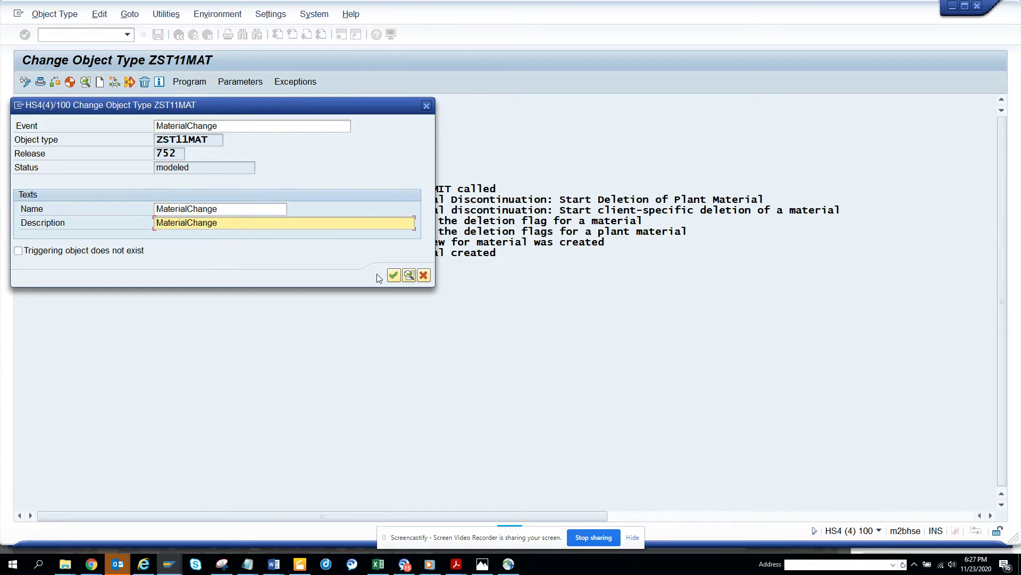
click(393, 276)
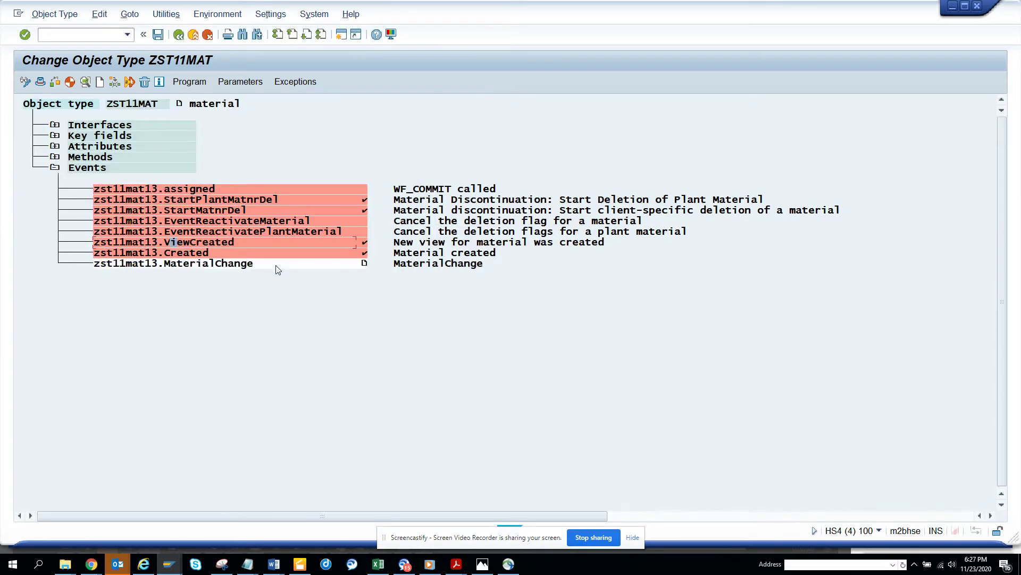
Step: Change the release status of the MaterialChange event to implemented
click(99, 15)
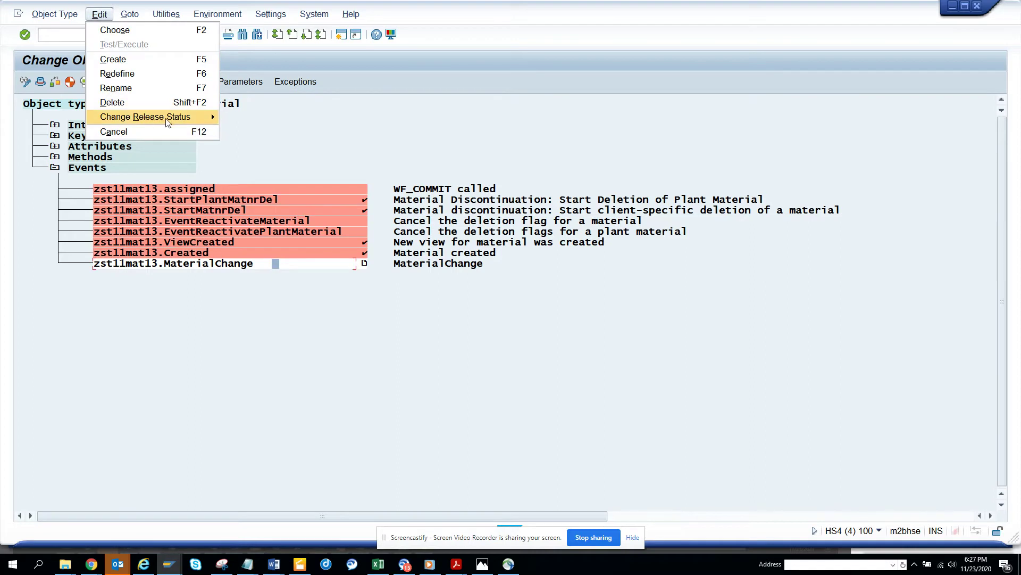
mouse_move(175, 118)
mouse_move(282, 132)
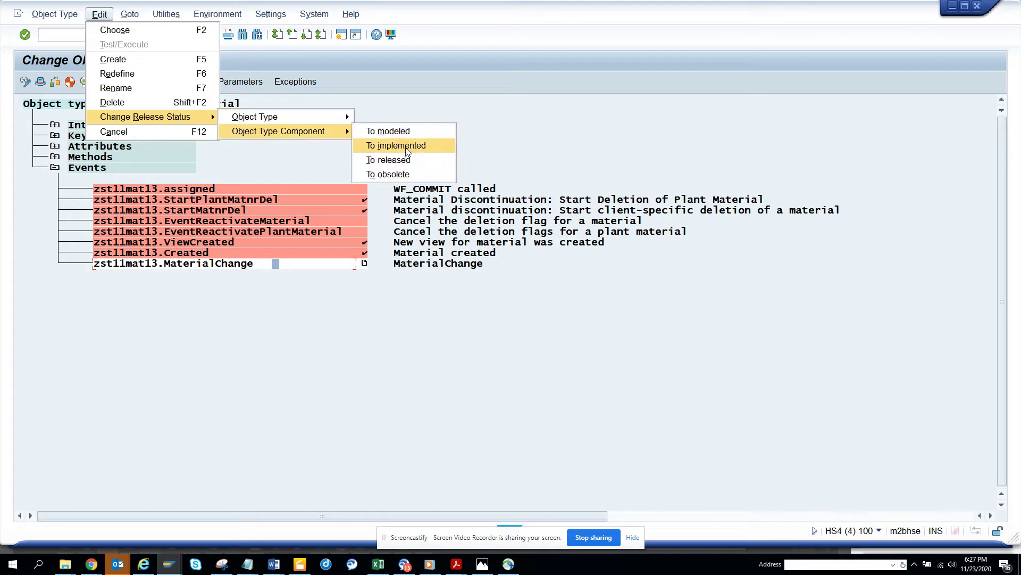
click(406, 151)
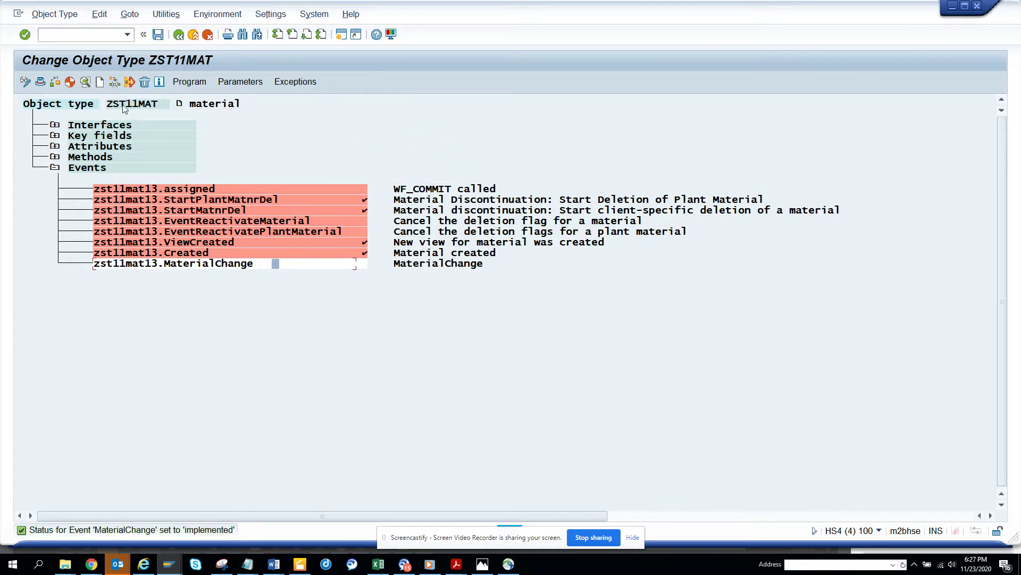
Step: Try to generate object type ZST11MAT, and change the release status of the object type itself to implemented
click(70, 83)
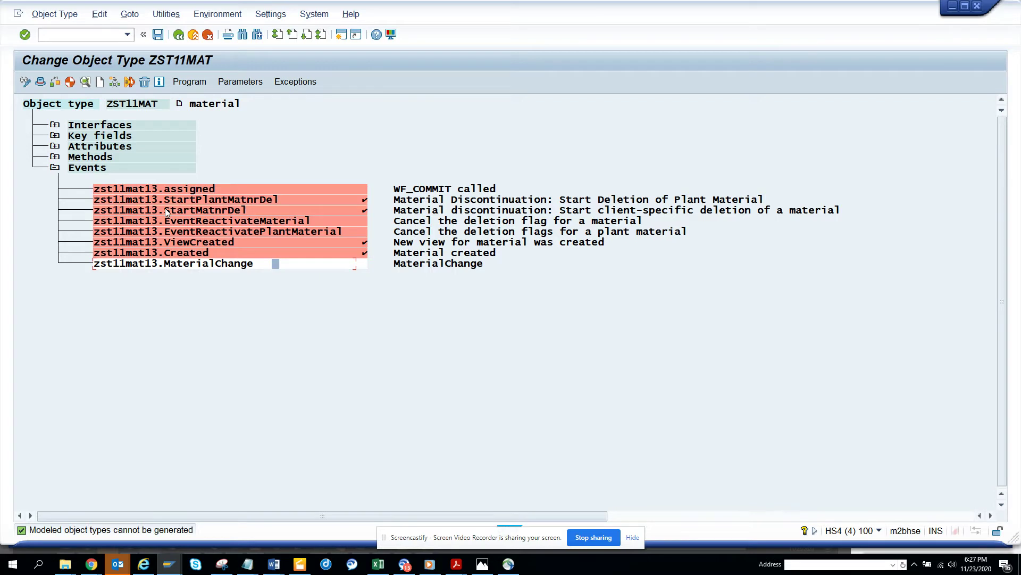
click(99, 14)
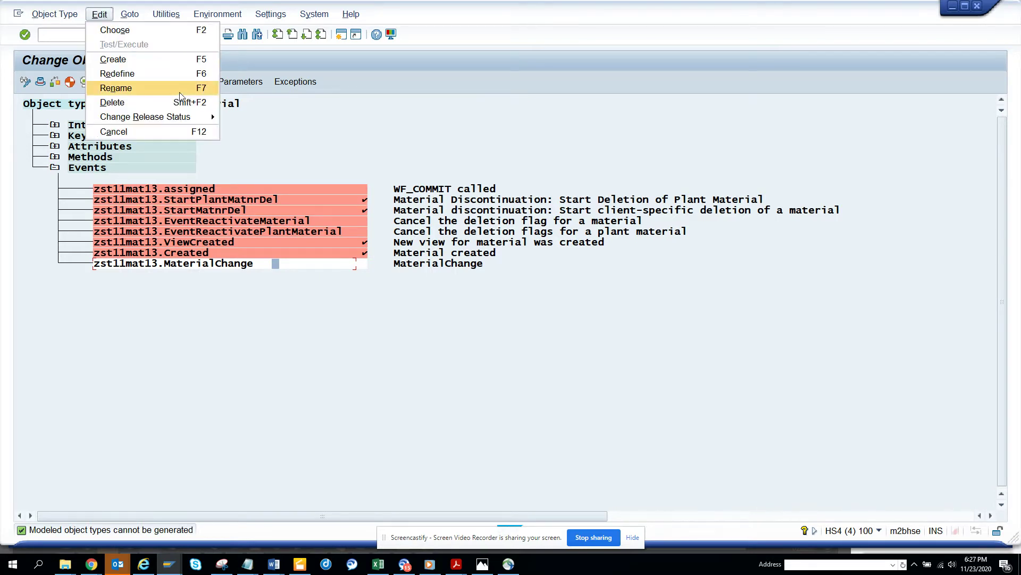
mouse_move(202, 117)
mouse_move(255, 115)
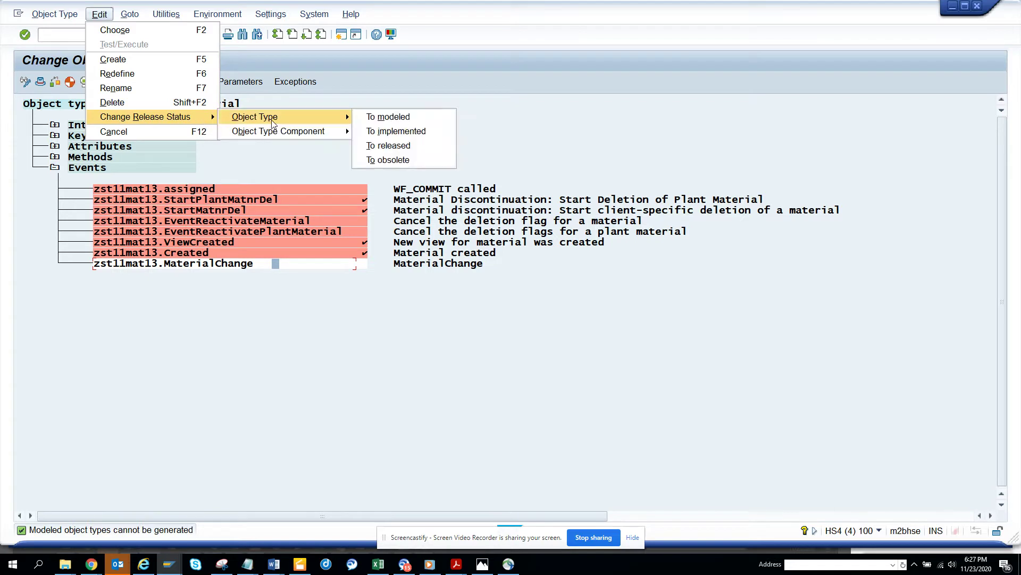
click(412, 131)
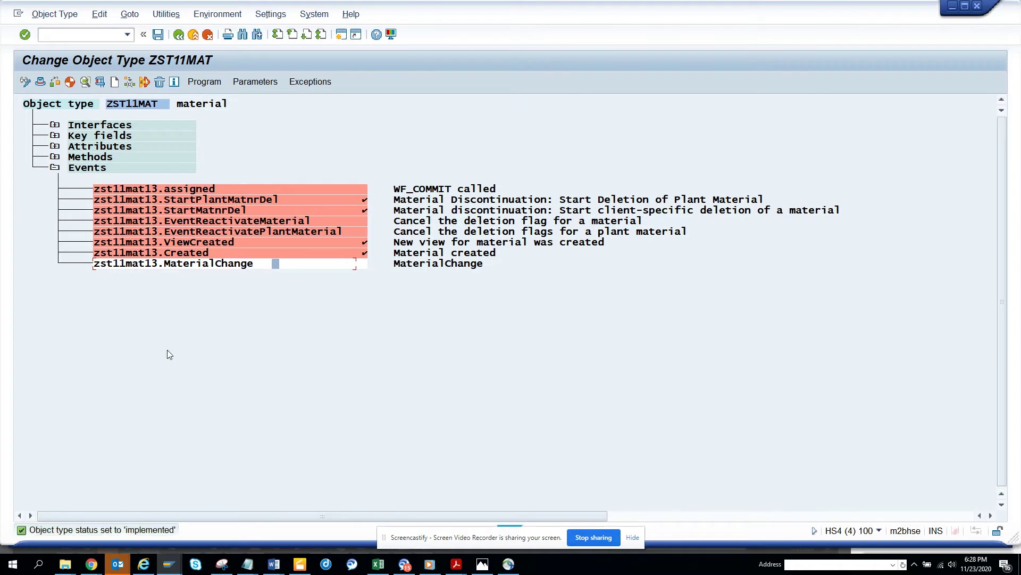
Step: Return to the Business Object Builder's initial screen and open the delegation settings for object types
click(180, 34)
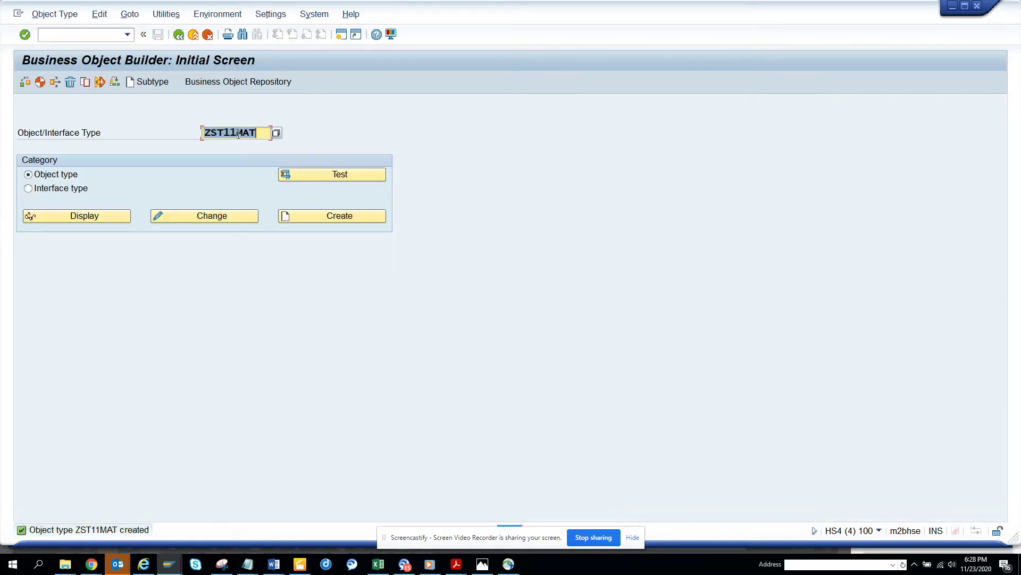
key(End)
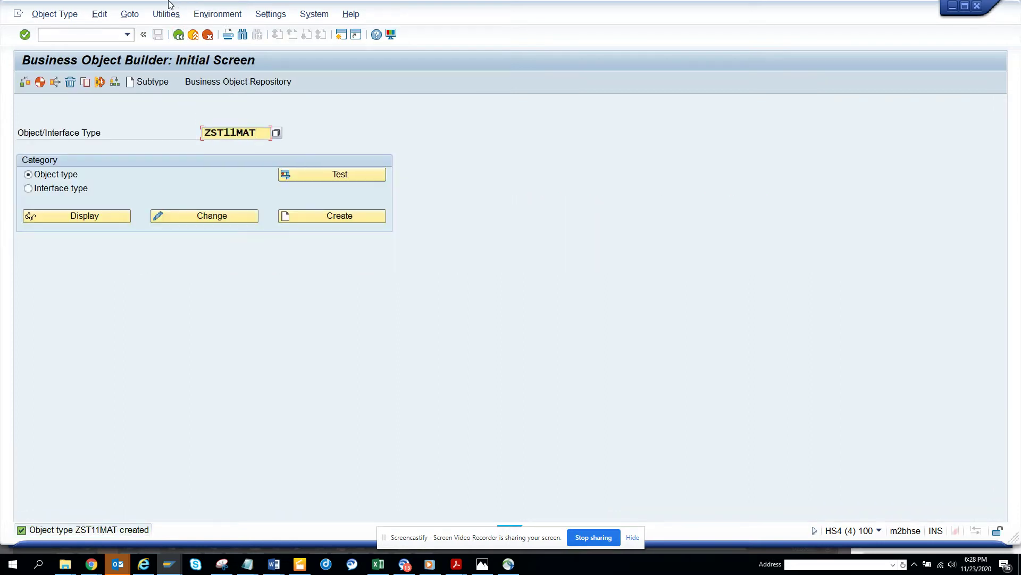
click(271, 14)
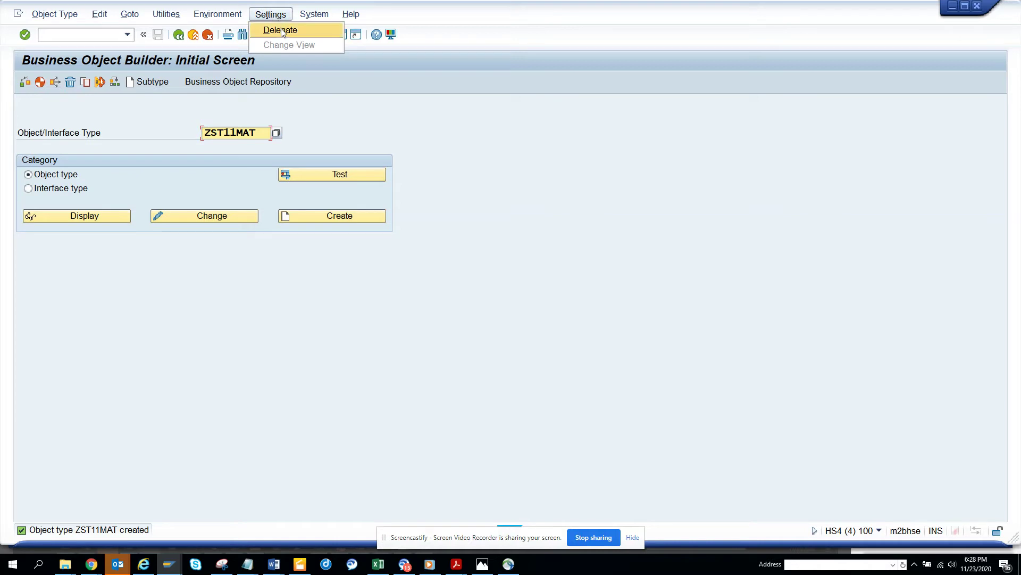
click(281, 30)
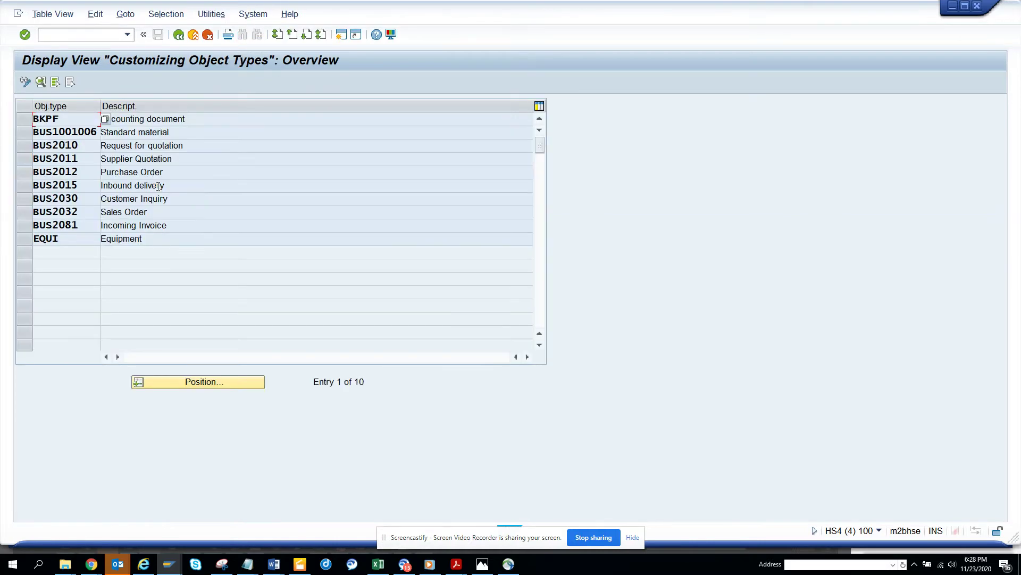
Step: Check the delegation details of BUS1001006 (Standard material) in display mode and return to the overview
click(24, 132)
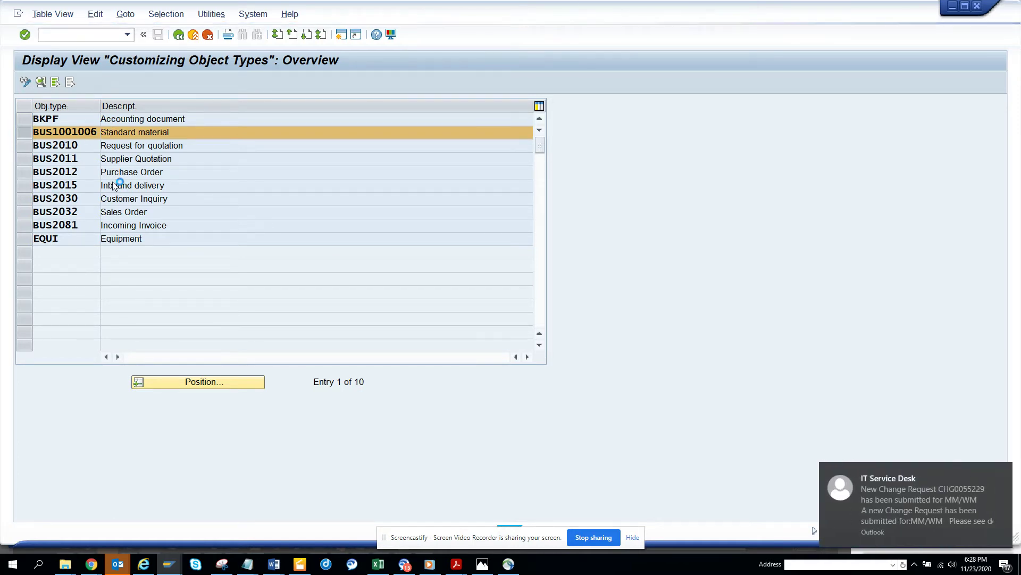
click(1003, 474)
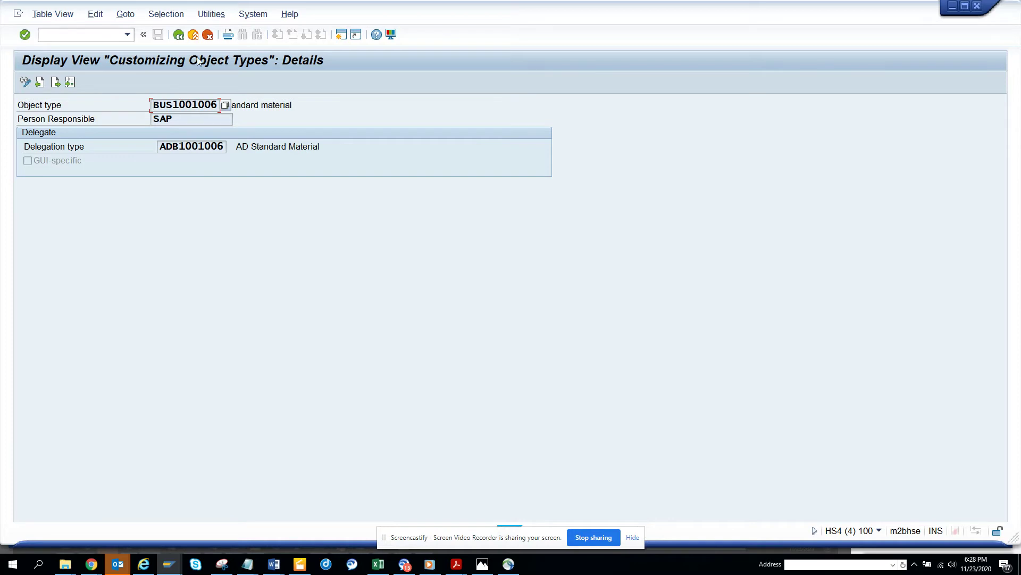
click(179, 35)
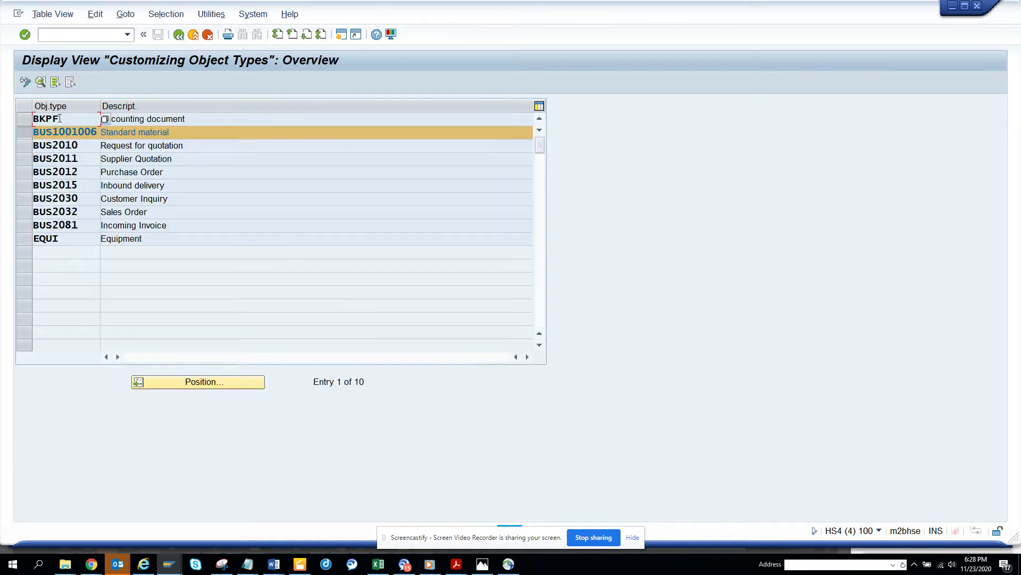
Step: Switch the Customizing Object Types table to change mode and open the details of the BUS1001006 entry
click(25, 82)
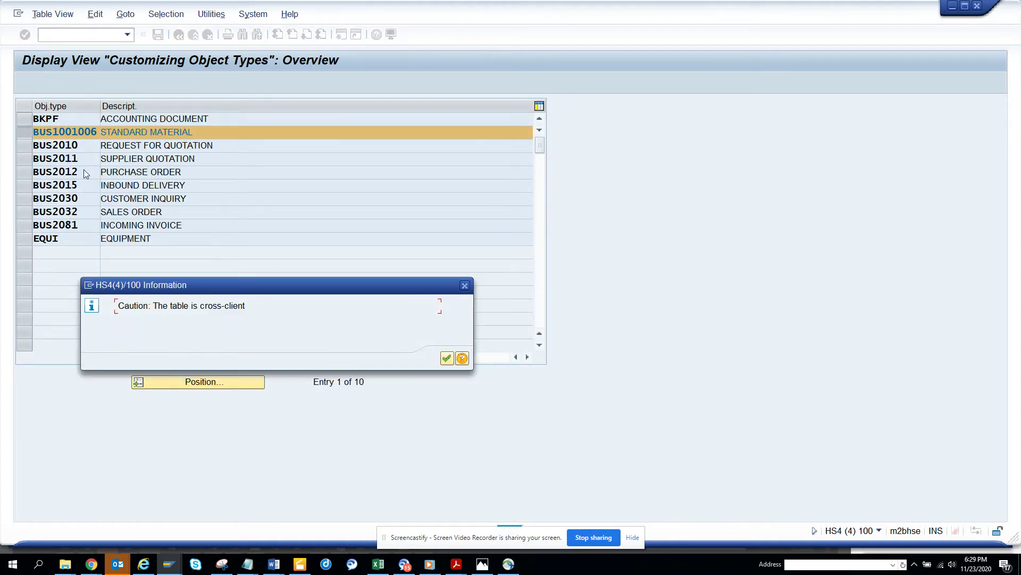
click(447, 359)
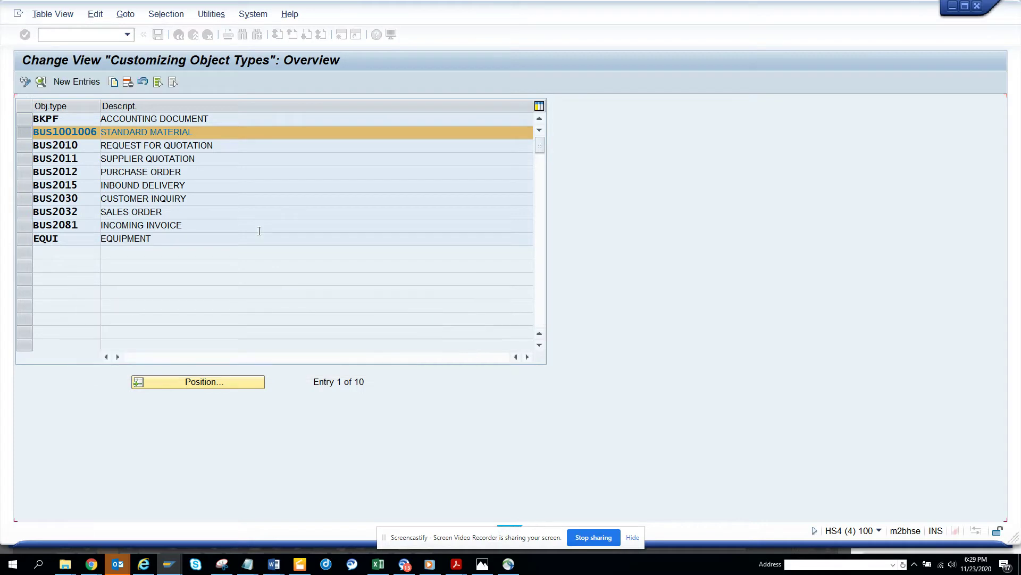
click(27, 131)
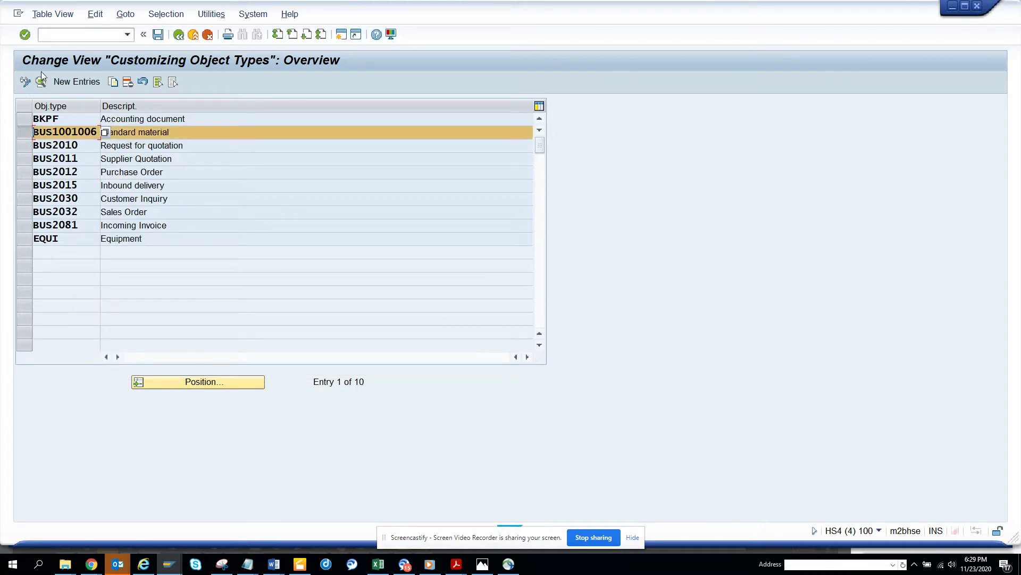
click(42, 82)
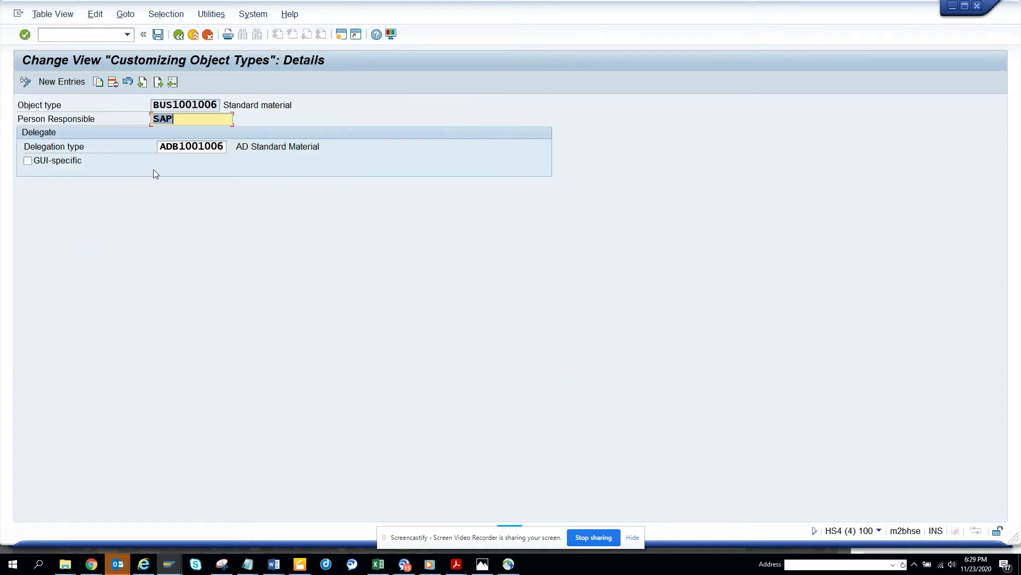
Step: Try to set the delegation type of BUS1001006 to zst11_mat
click(162, 144)
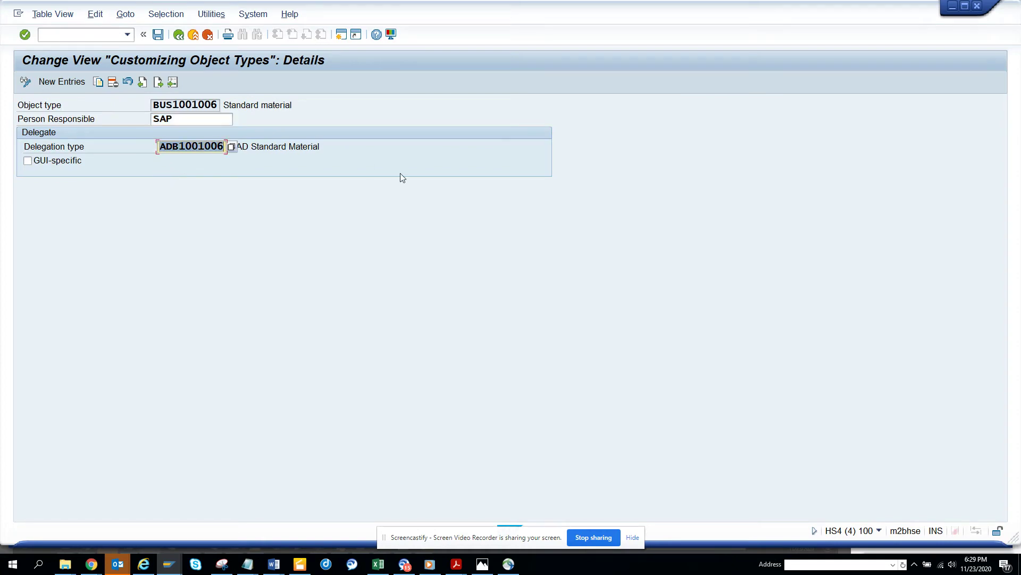
text(z)
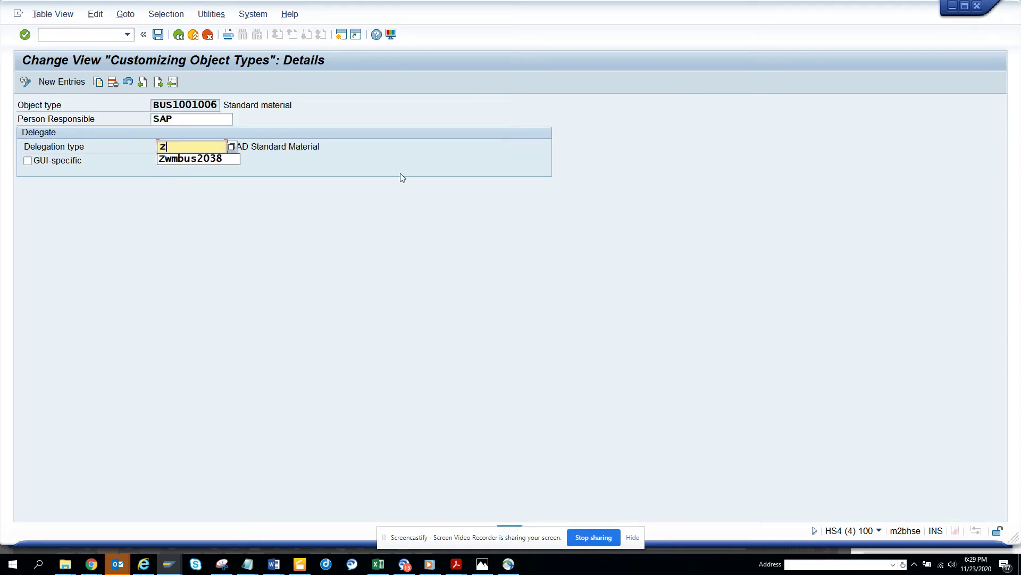
text(st11_mat)
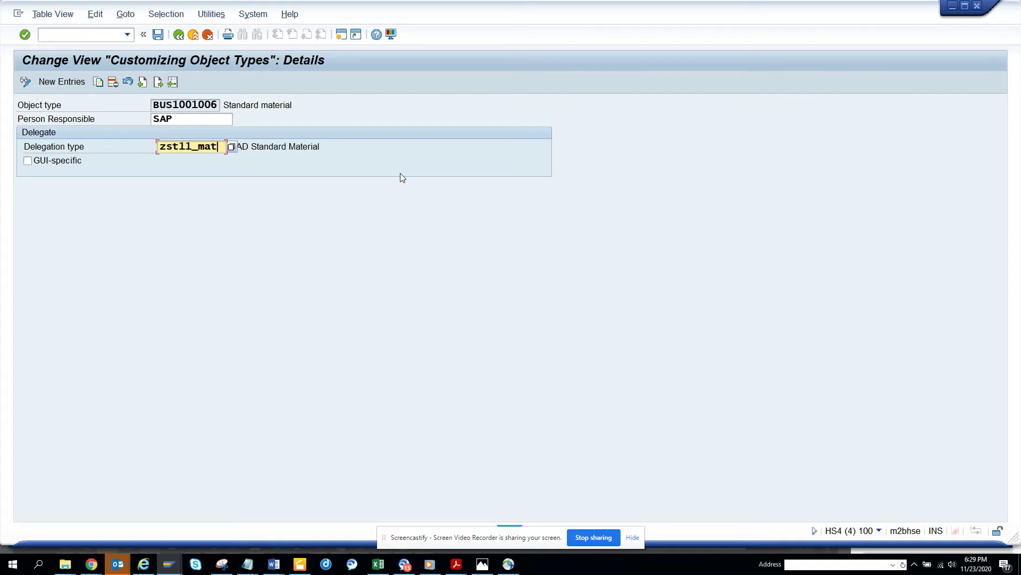
key(Return)
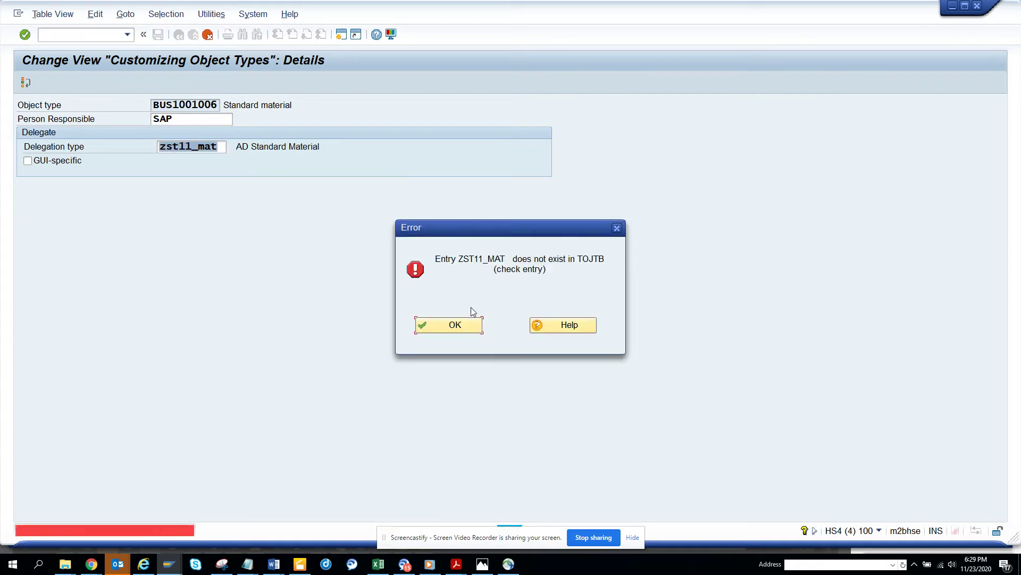
click(466, 326)
Step: Look up delegation types with zst11* and set the delegation type of BUS1001006 to ZST11MAT
click(221, 145)
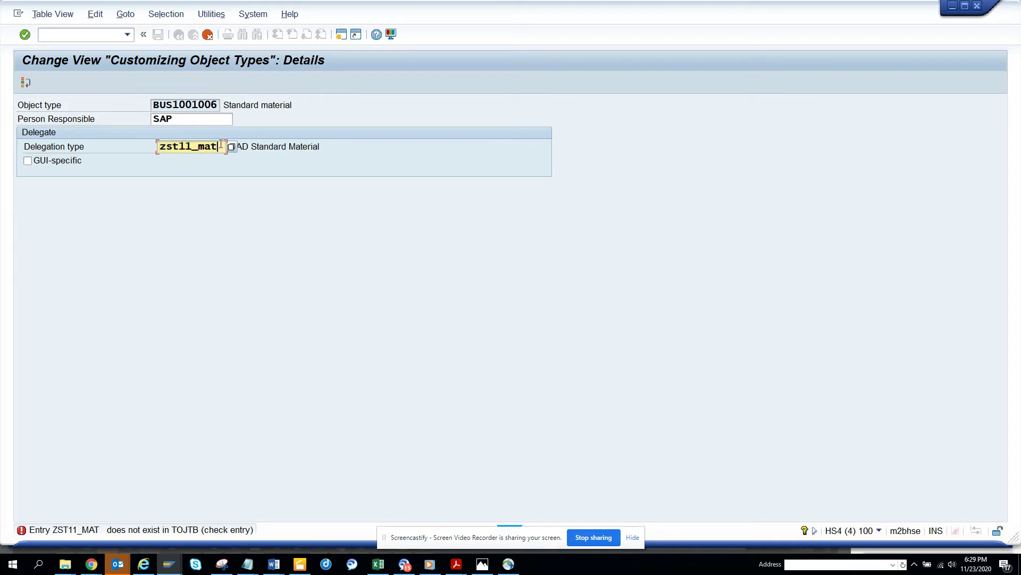
key(BackSpace)
key(BackSpace)
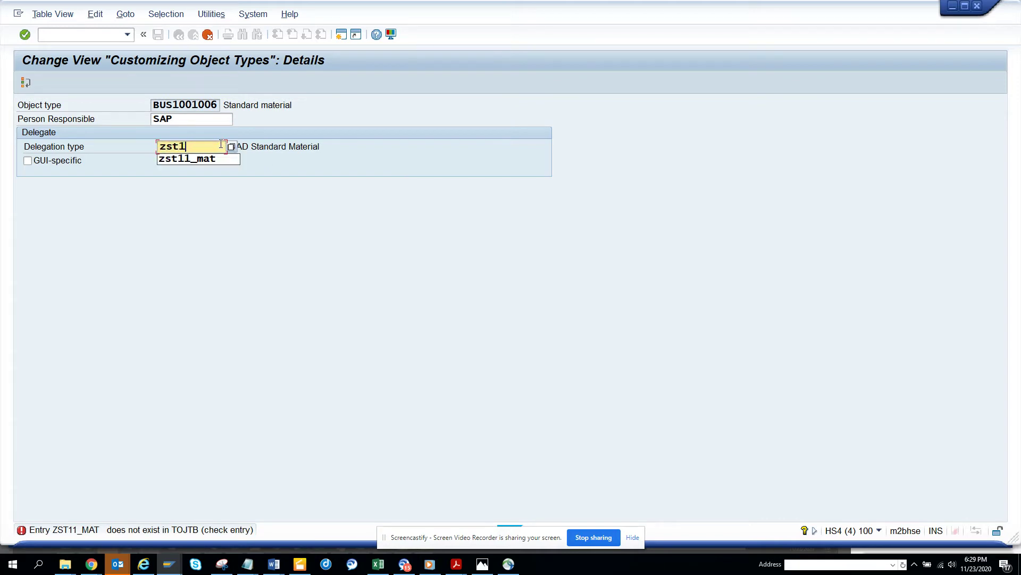
text(*)
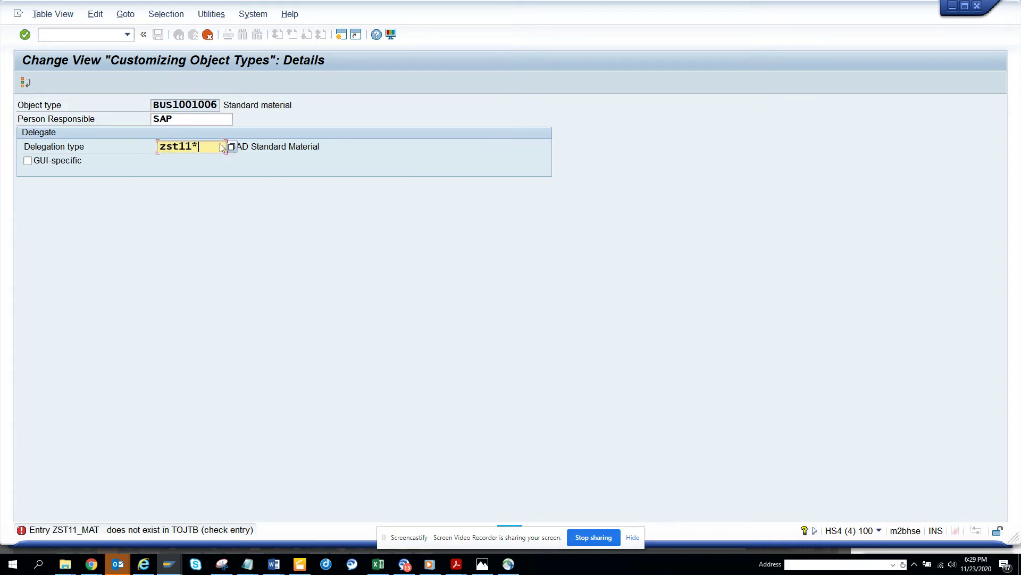
click(231, 147)
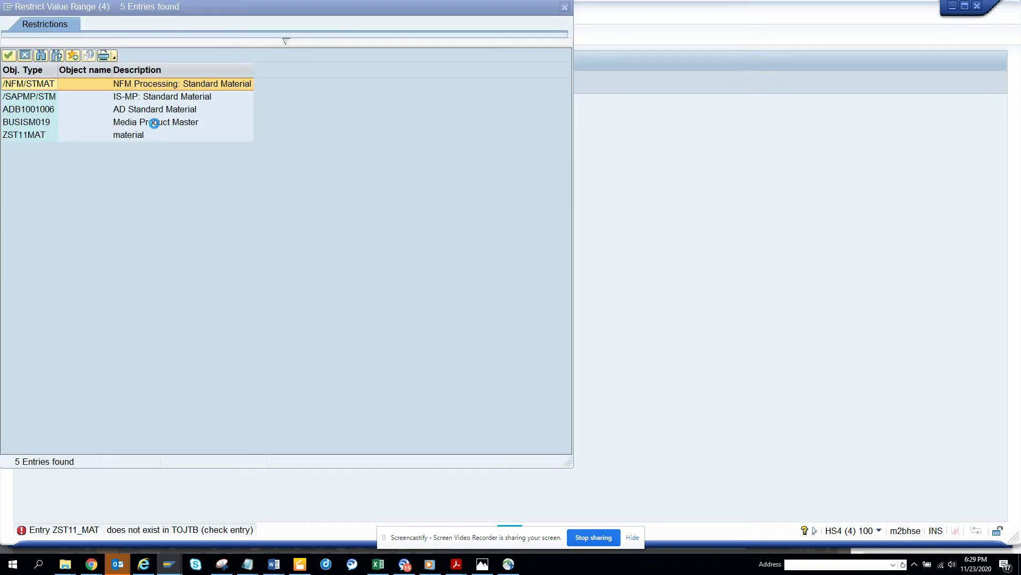
double_click(37, 135)
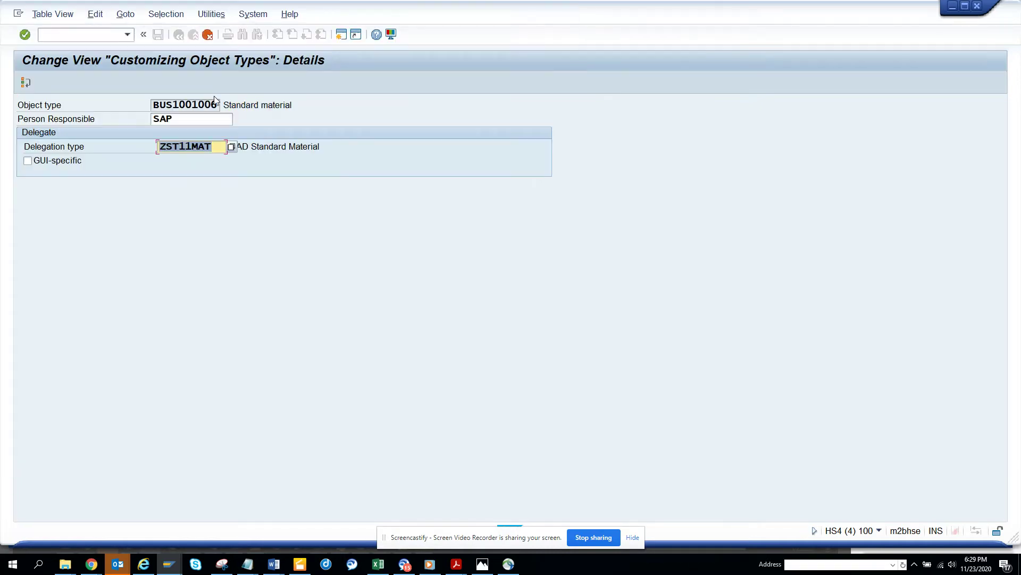
key(Return)
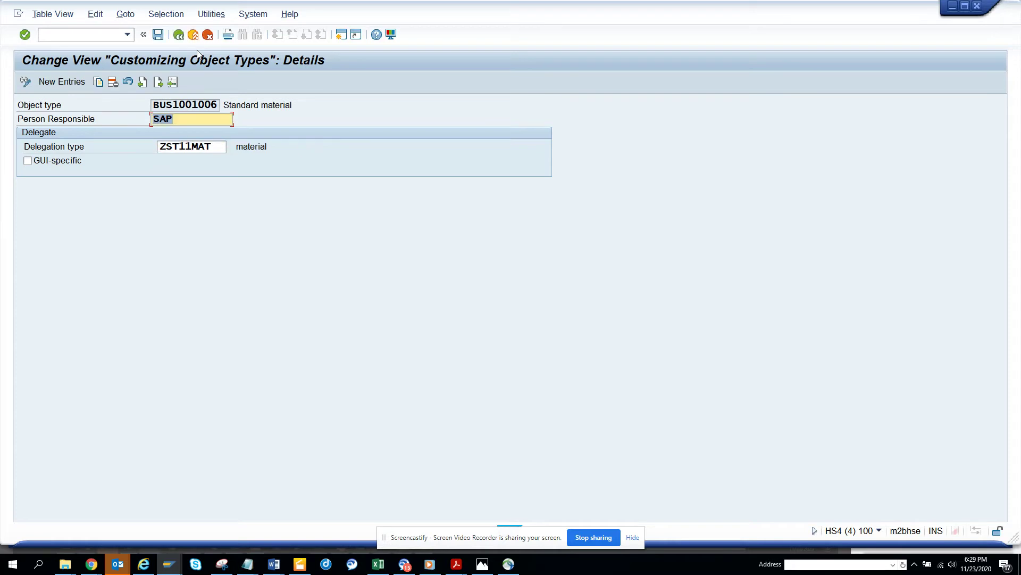
Step: Save the BUS1001006 delegation to workbench request HS4K900137 and open the change document events maintenance (SWEC)
click(158, 35)
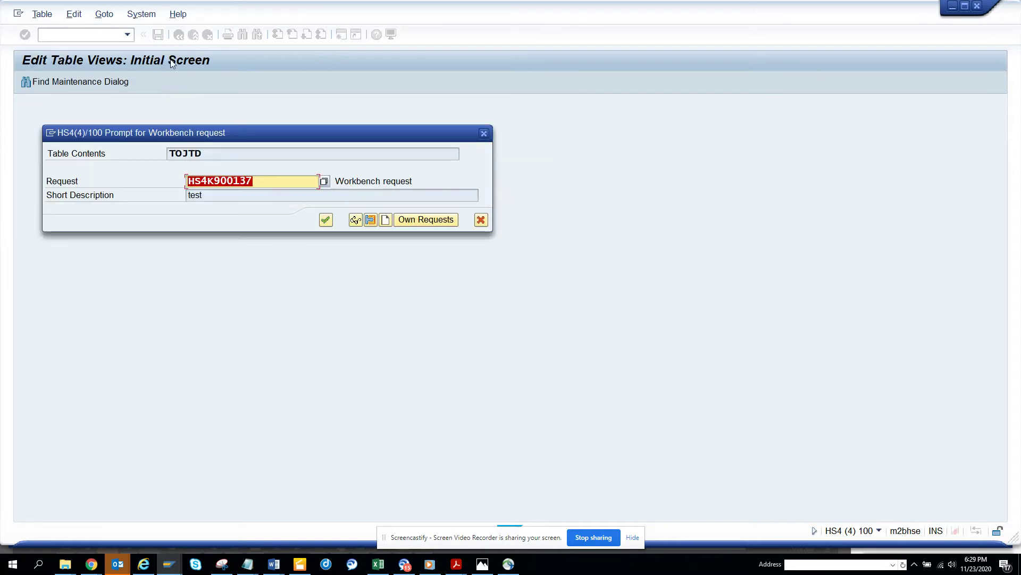
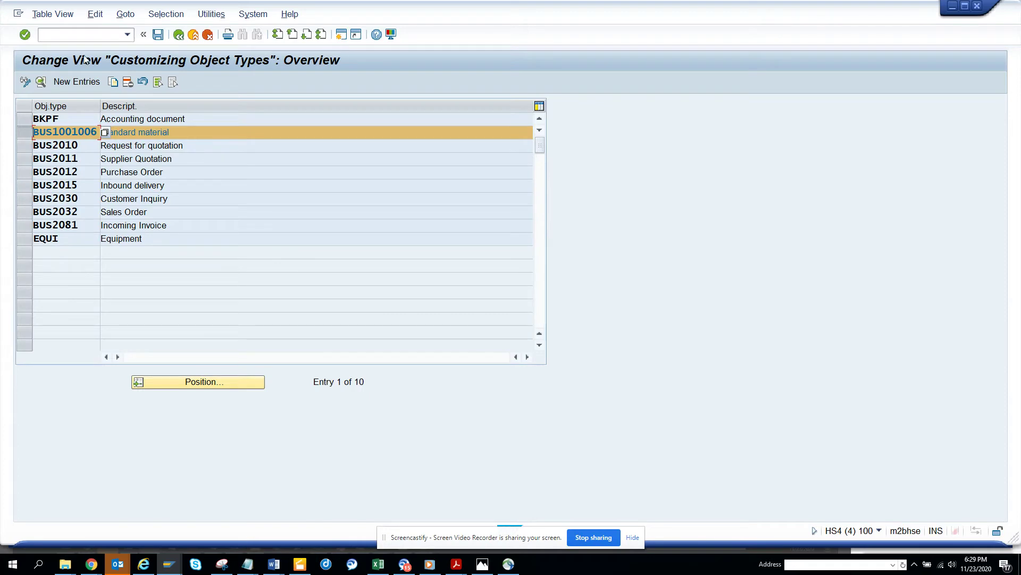
click(87, 35)
text(/nswec)
key(Return)
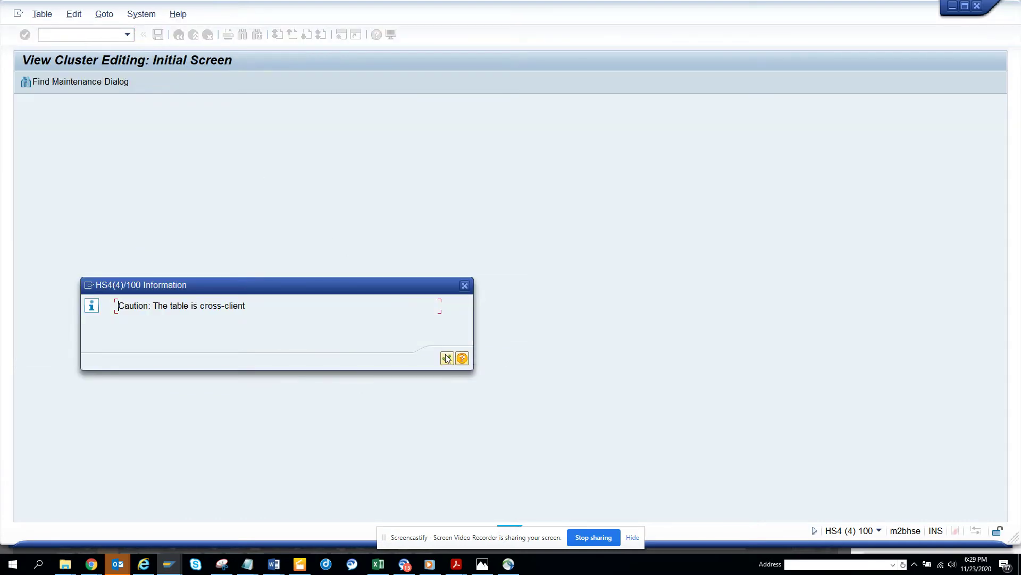
click(447, 358)
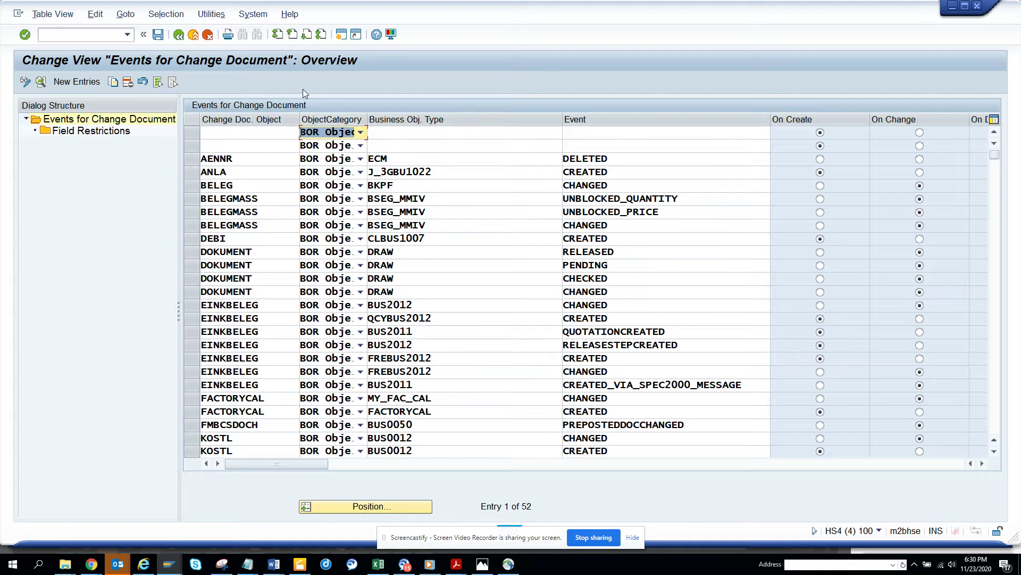
Step: Open the selection screen of table TCDOB in the Data Browser (SE16) in a new session
click(341, 34)
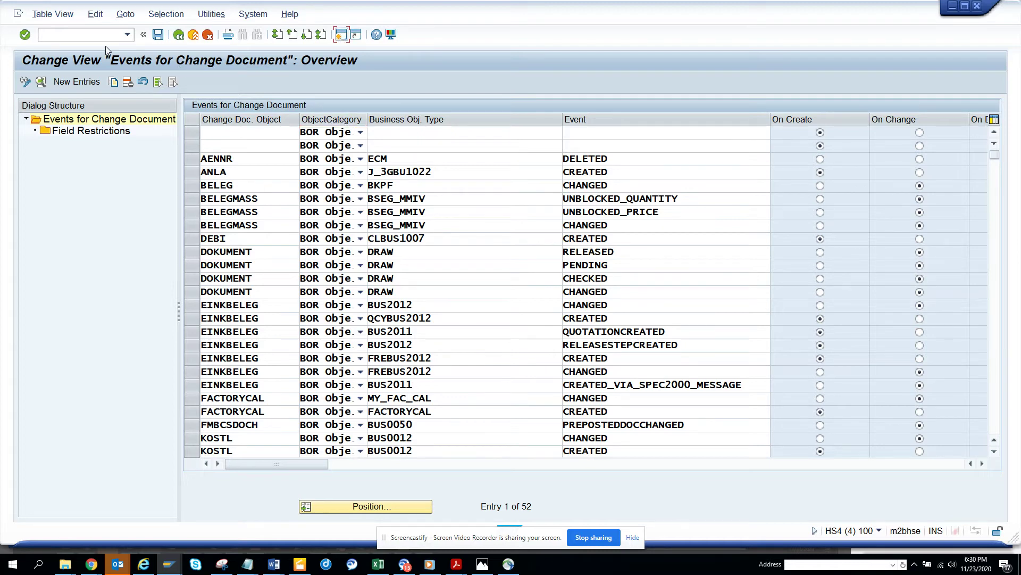
text(se16)
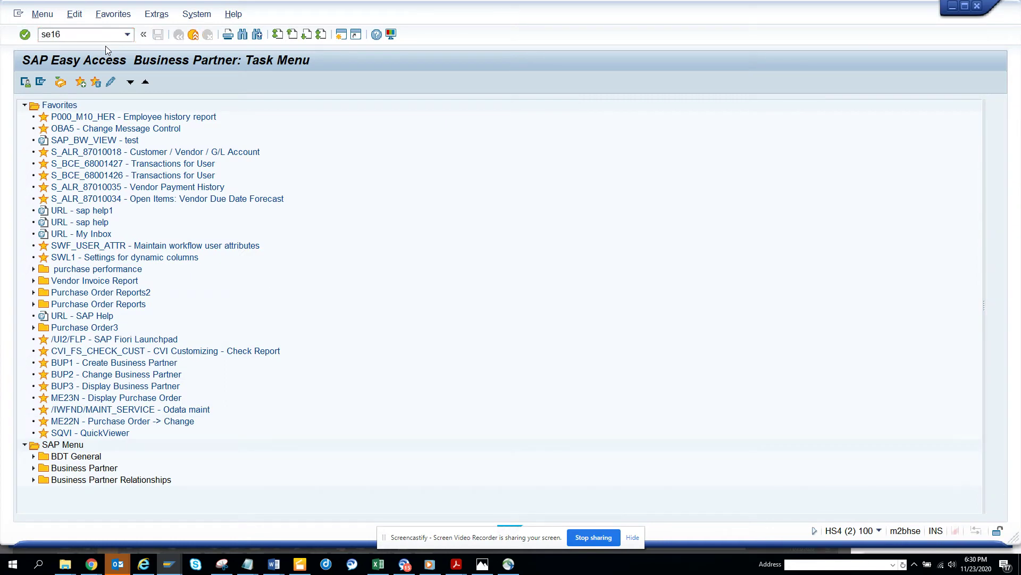
key(Return)
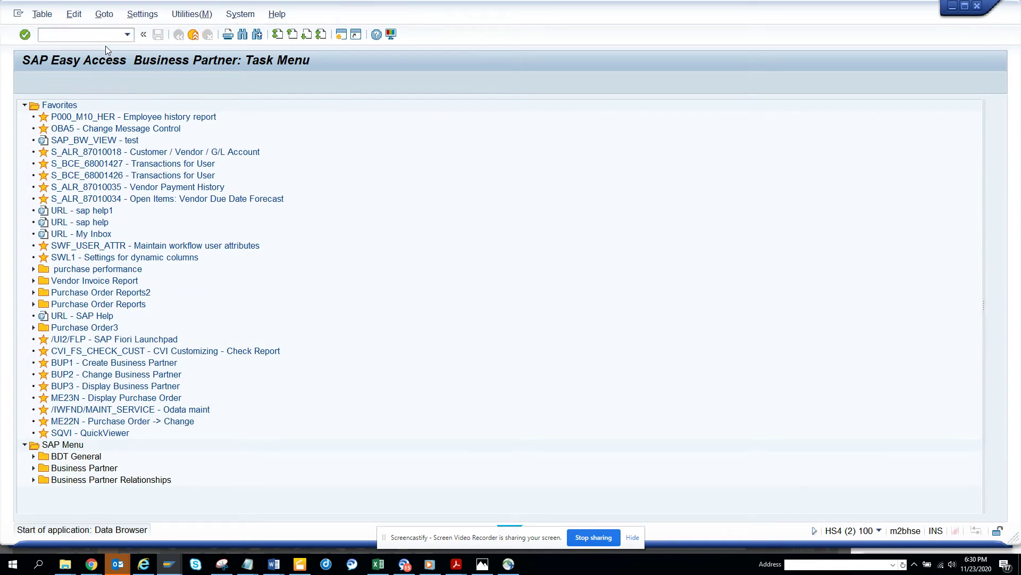
text(t)
key(Down)
key(Return)
key(Return)
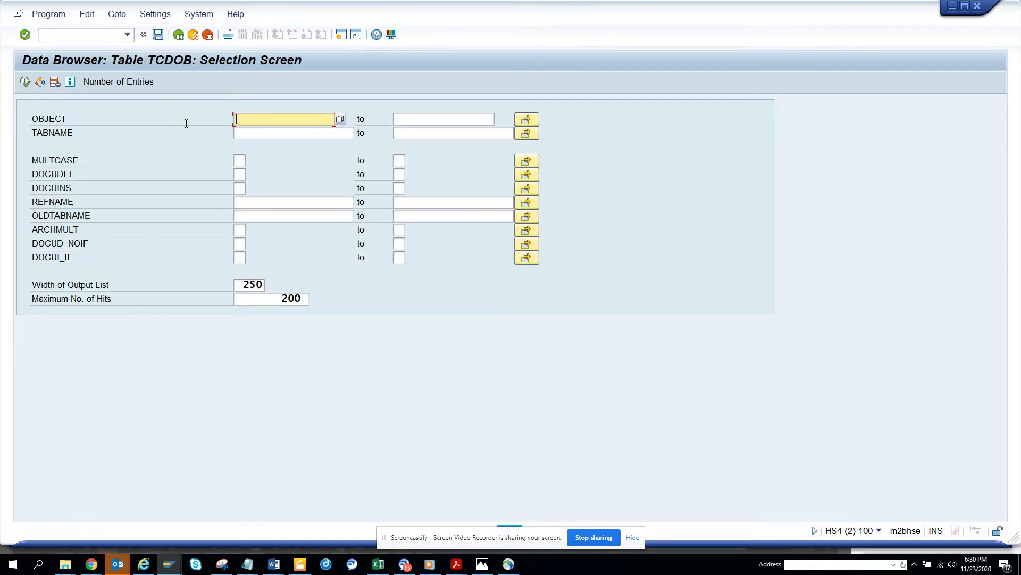
Step: List the TCDOB change document objects that have mara as TABNAME
click(254, 132)
text(mara)
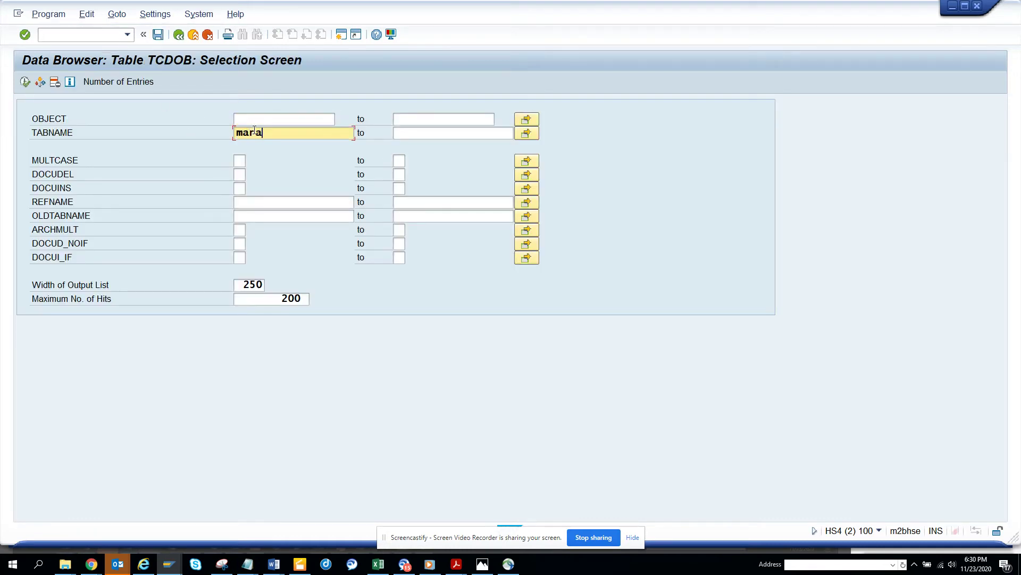
key(Return)
click(25, 82)
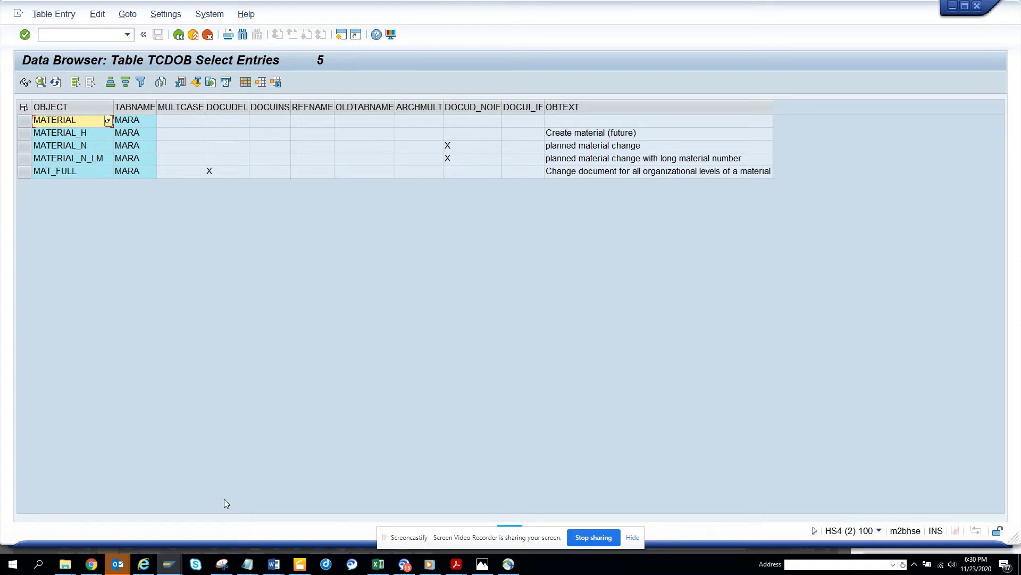
Step: Switch to the archived work items session and open the Basic Data 1 view of material 130 for change (MM02)
mouse_move(176, 568)
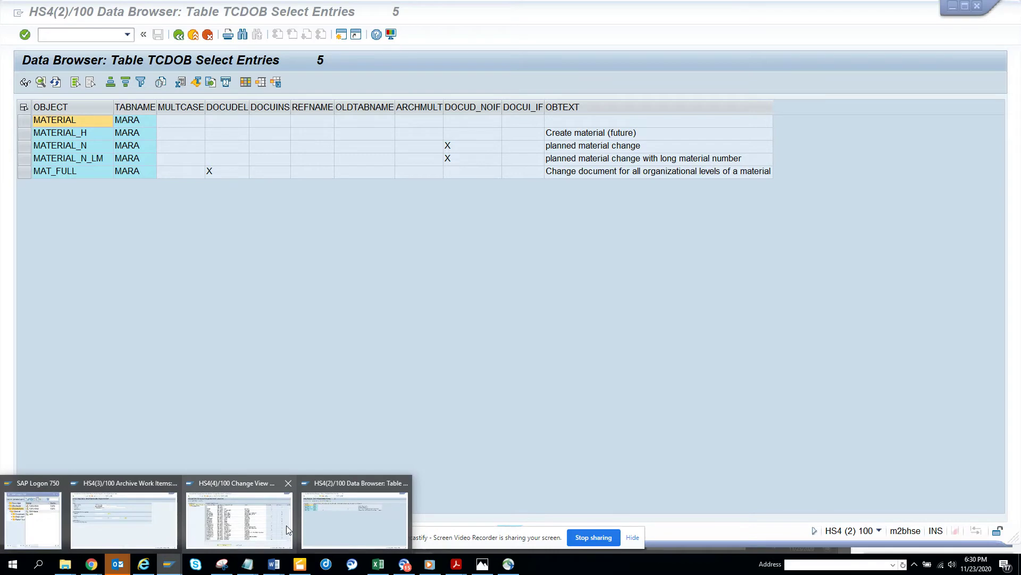
click(150, 523)
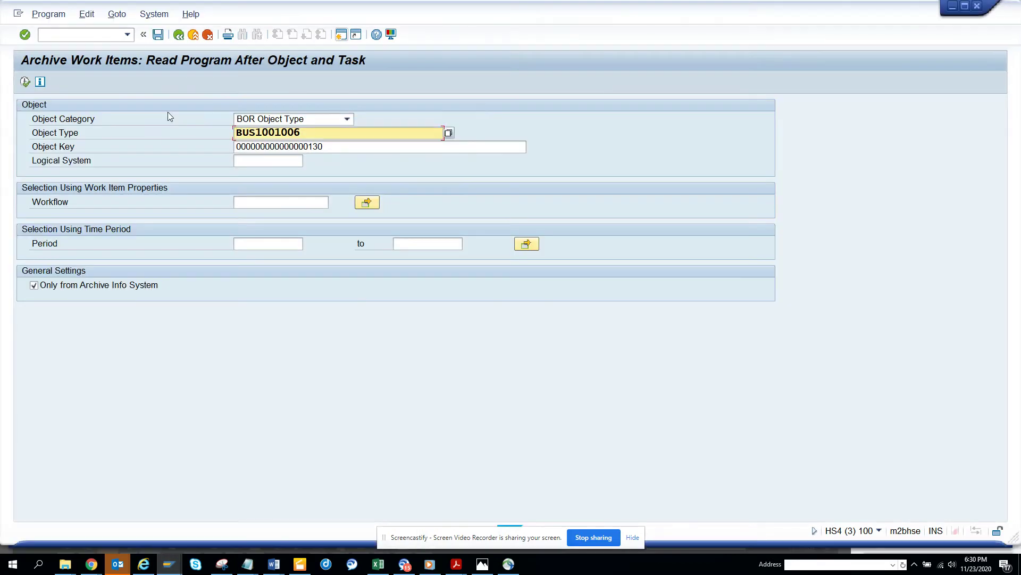
click(179, 35)
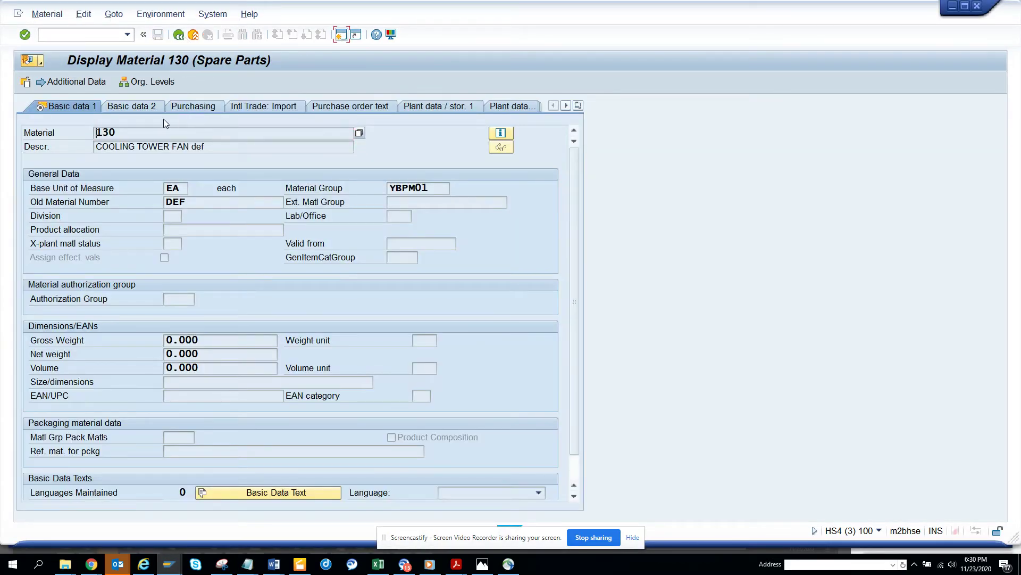
click(171, 147)
click(45, 14)
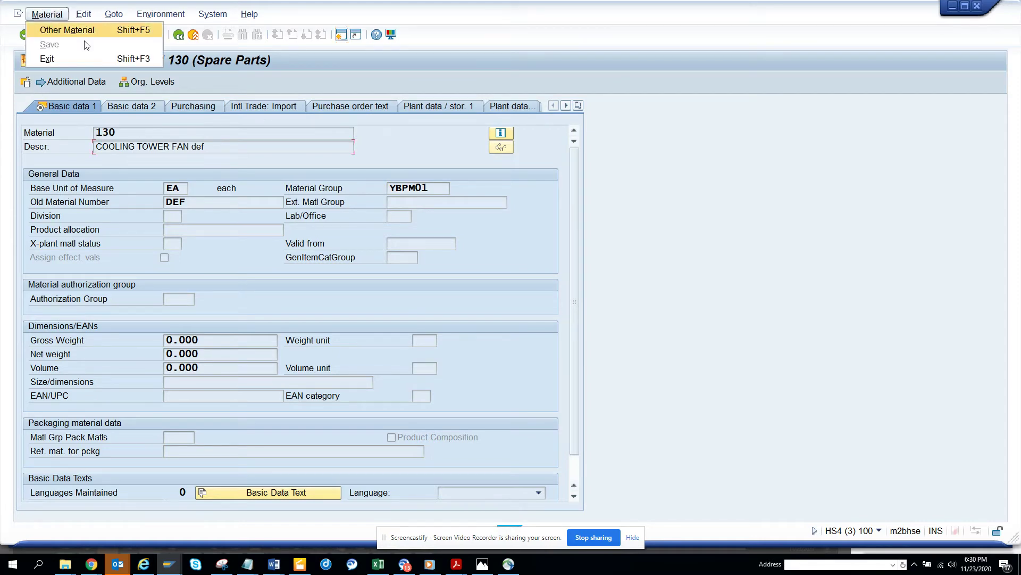
click(184, 131)
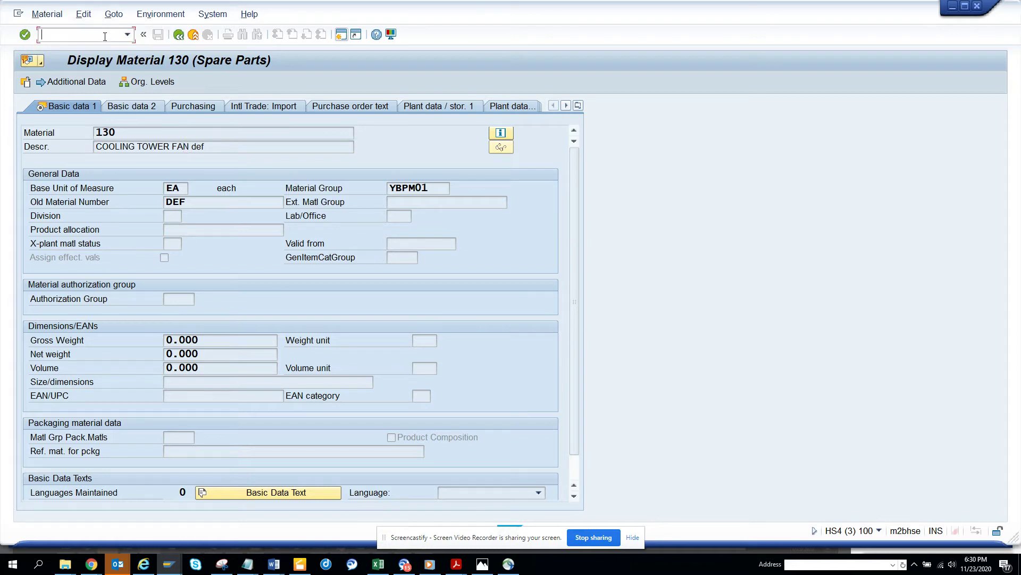
text(/nmm02)
key(Return)
key(Return)
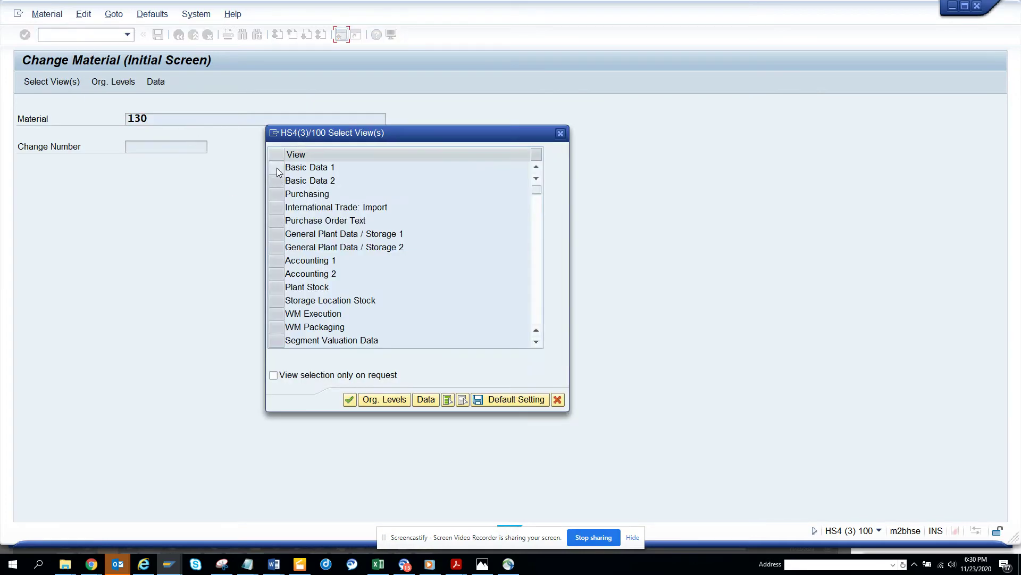
click(277, 168)
key(Return)
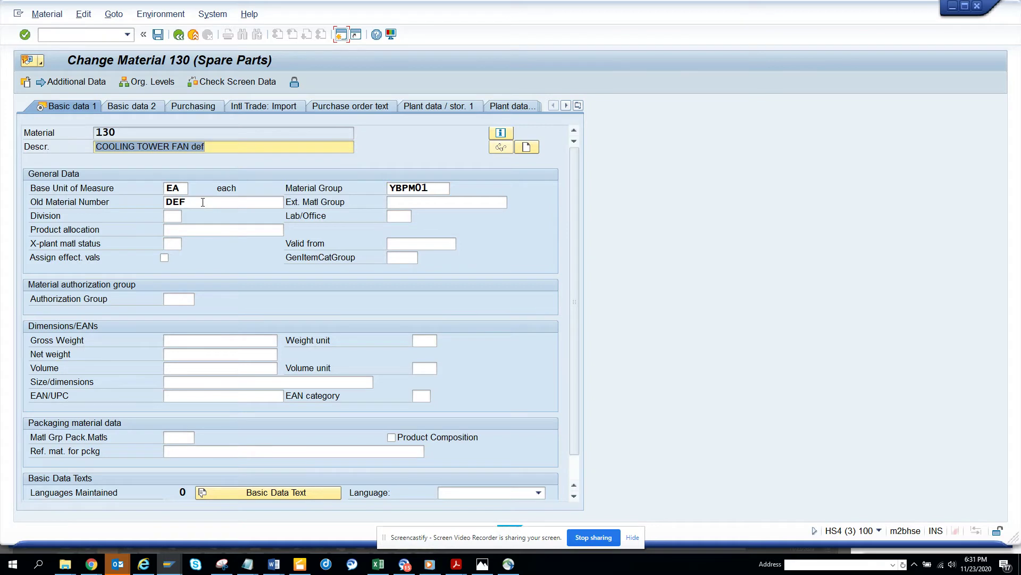
Step: Append g to the Old Material Number of material 130 and save the material
click(202, 202)
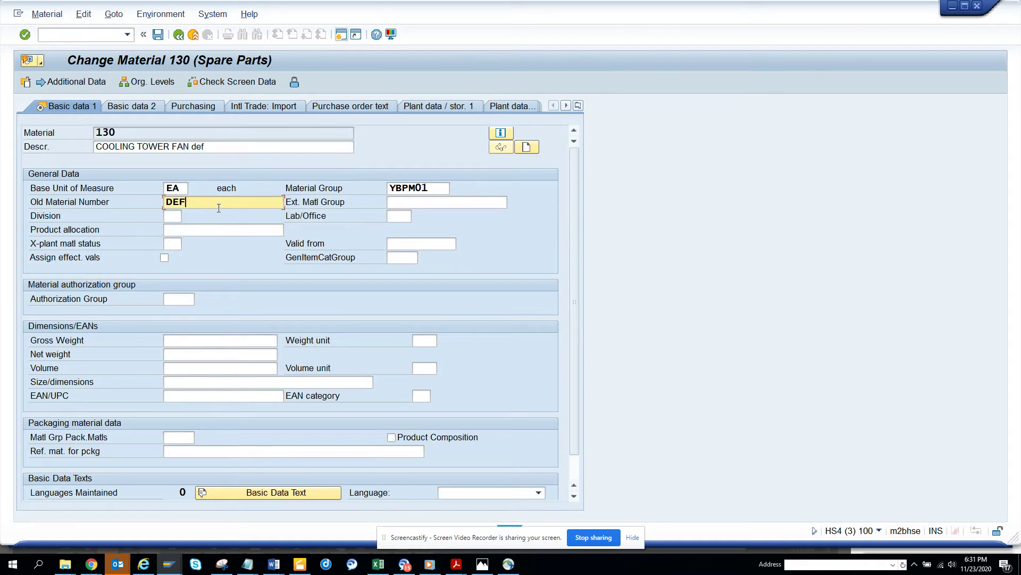
text(g)
click(158, 34)
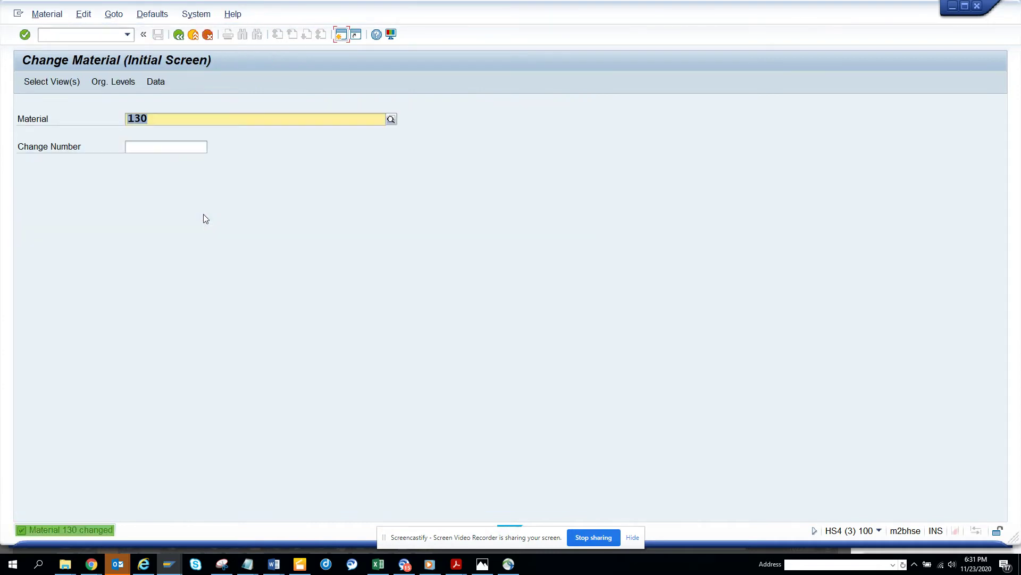
Step: Open the selection screen of change document header table CDHDR in the Data Browser (SE16) in a new session
click(341, 35)
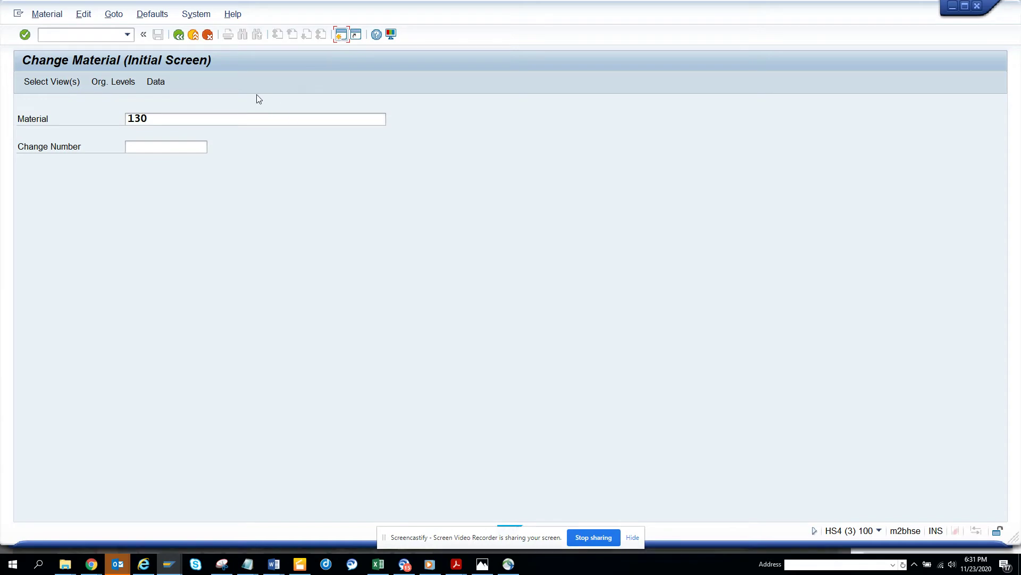
text(se16)
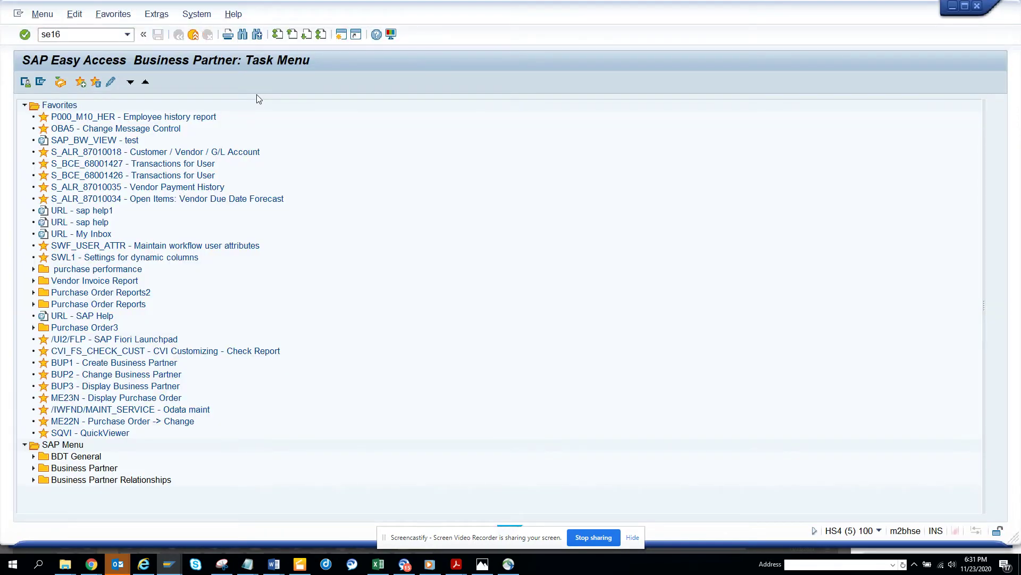
key(Return)
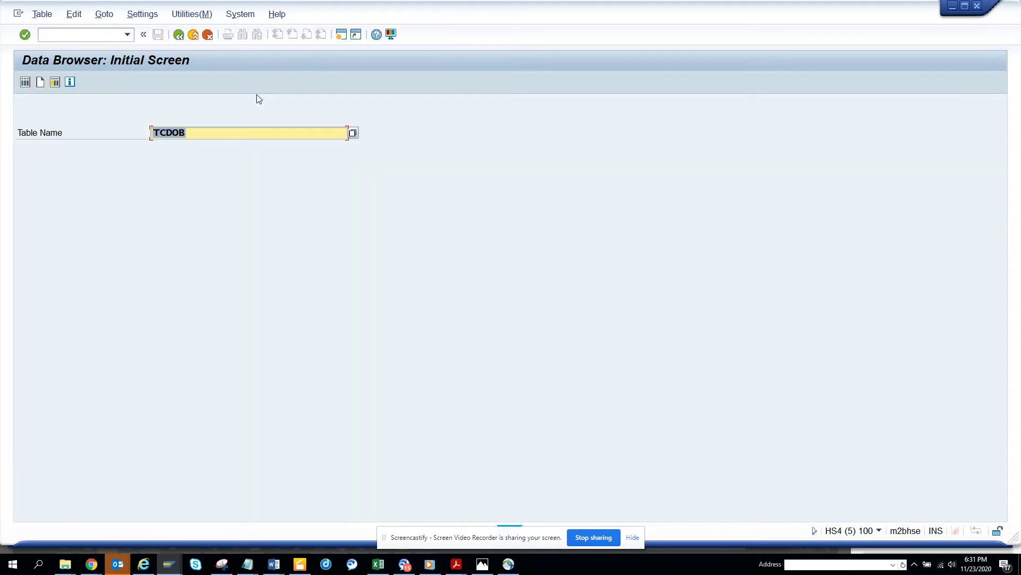
text(chdr)
key(Return)
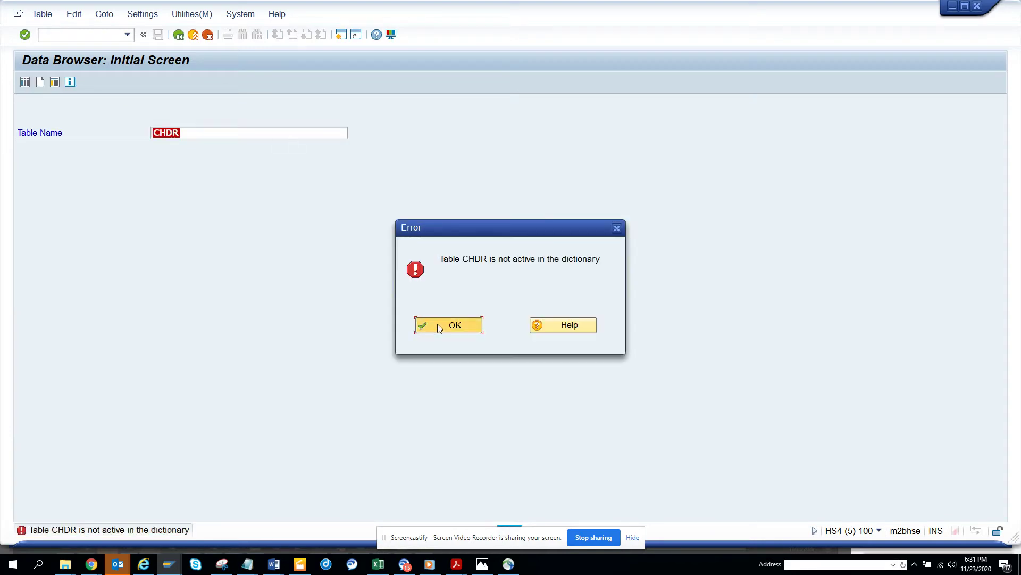
click(435, 325)
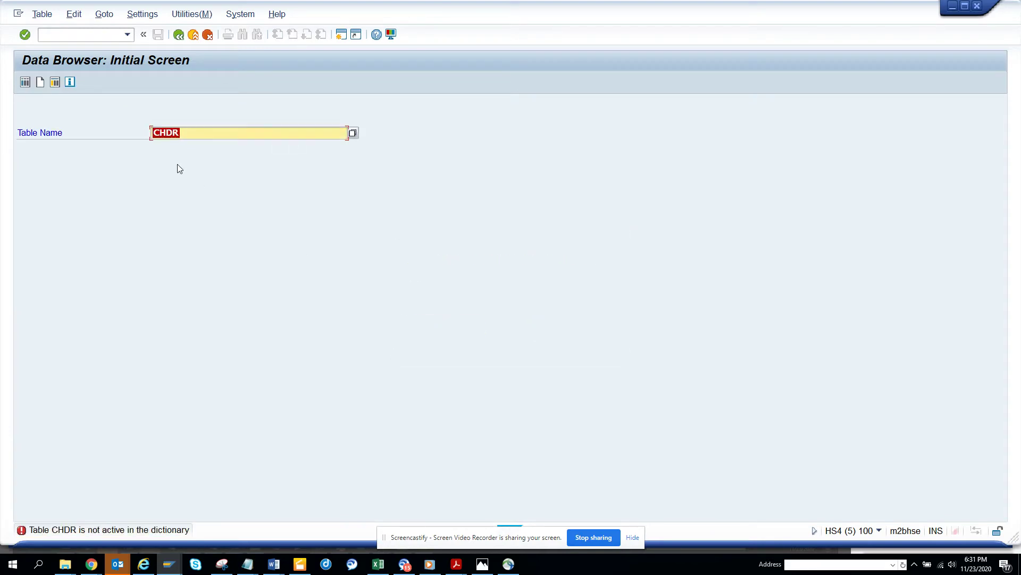
click(167, 133)
text(D)
key(Return)
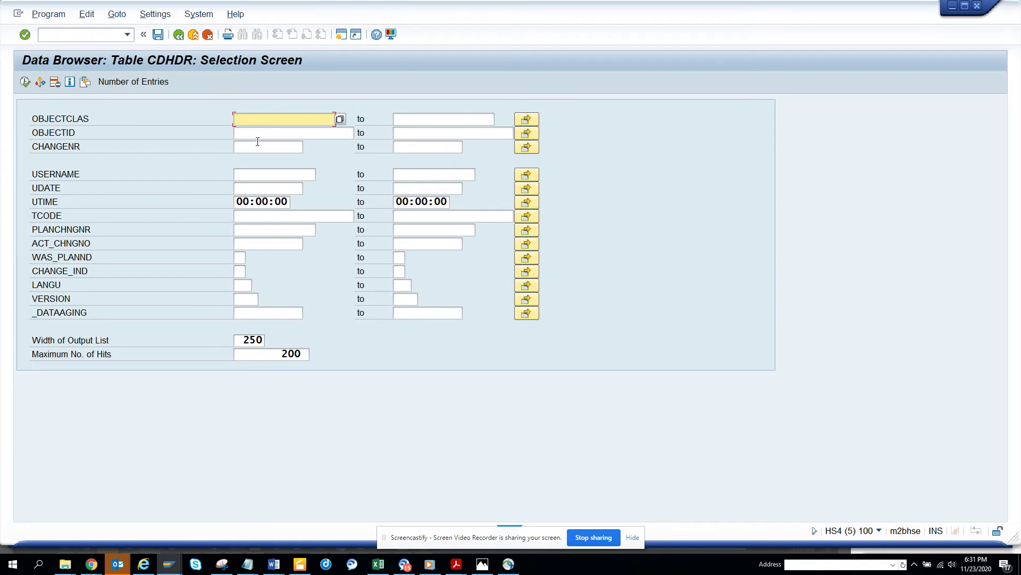
Step: List the CDHDR entries for USERNAME student011 with UDATE 11/23/2020 and examine the object class of the MM02 change
click(267, 174)
text(st)
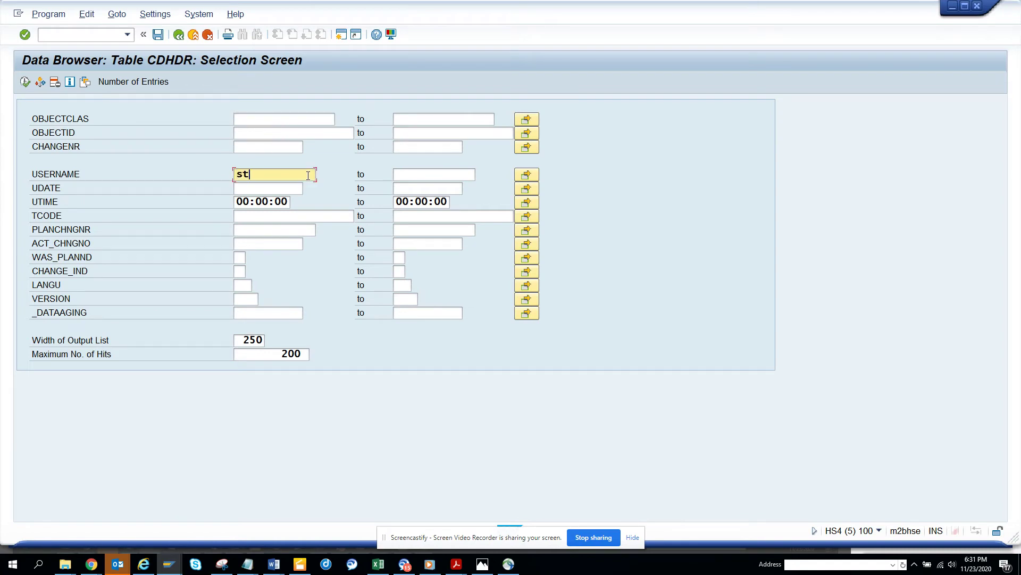
text(udent011)
key(Tab)
key(Tab)
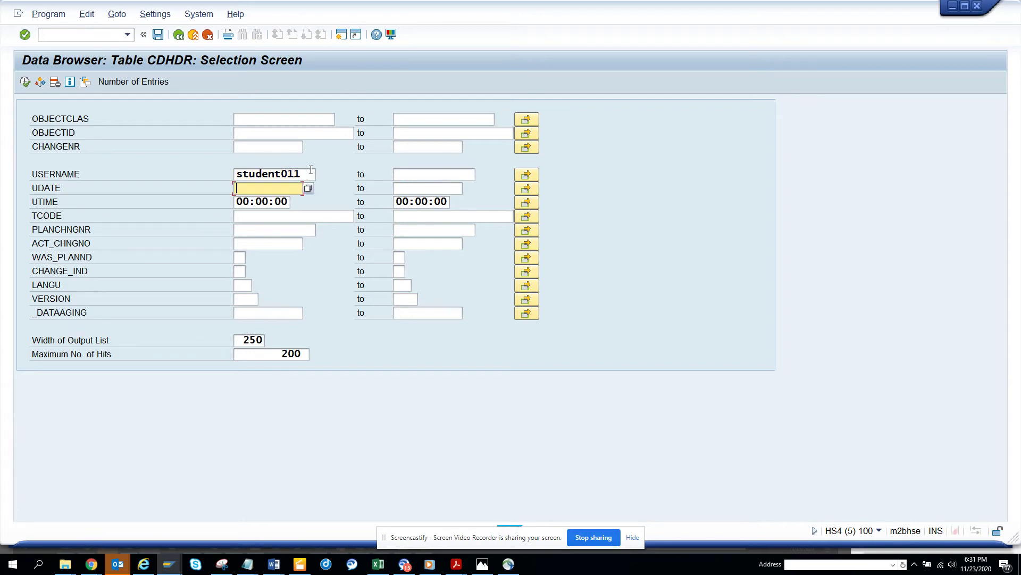
click(307, 189)
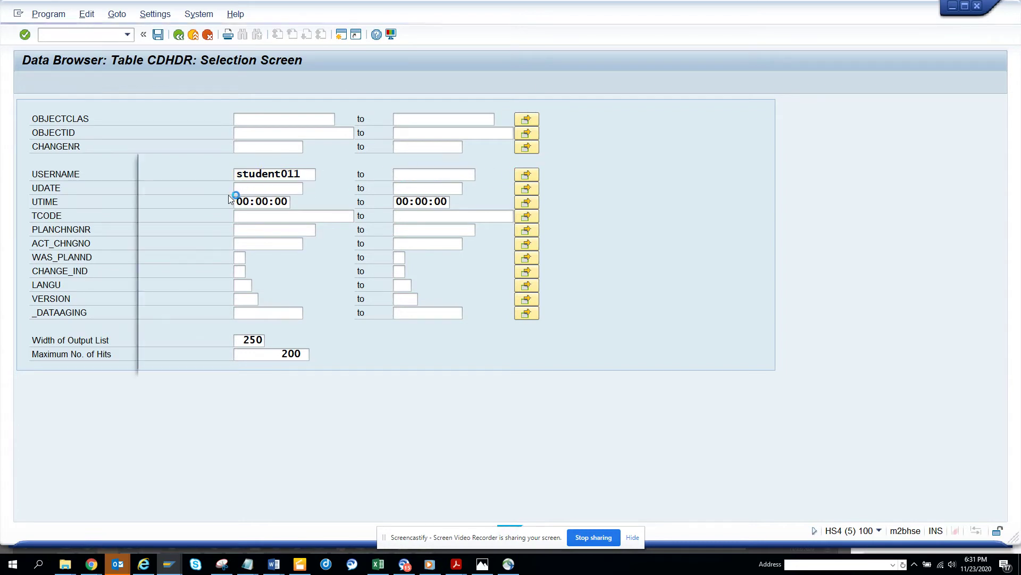
double_click(206, 274)
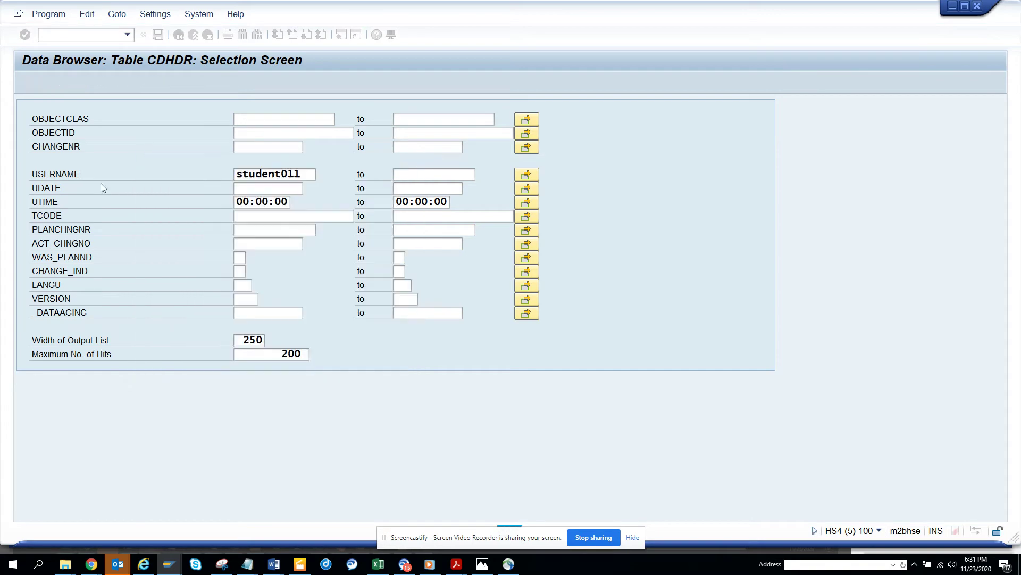
click(23, 82)
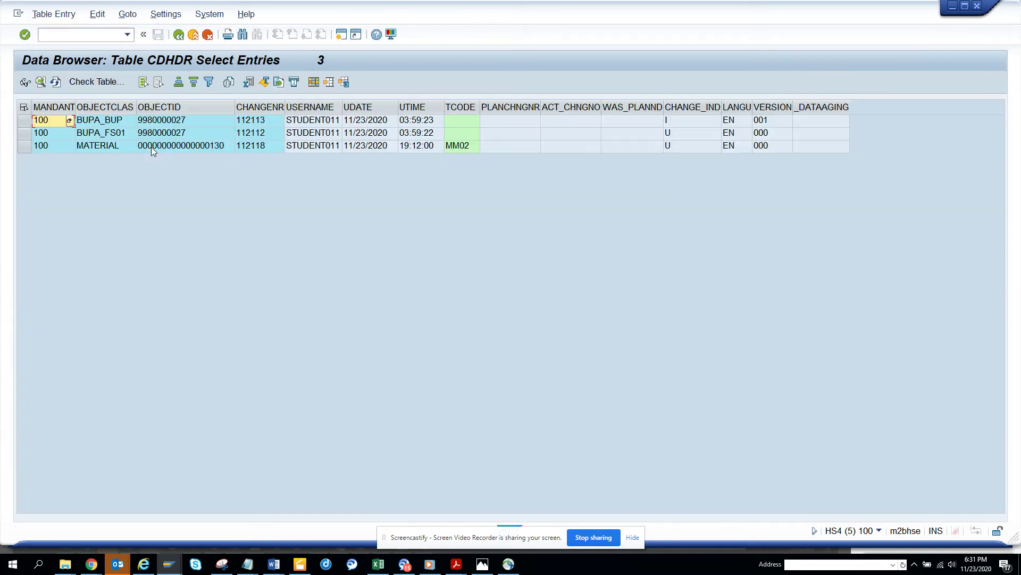
click(118, 149)
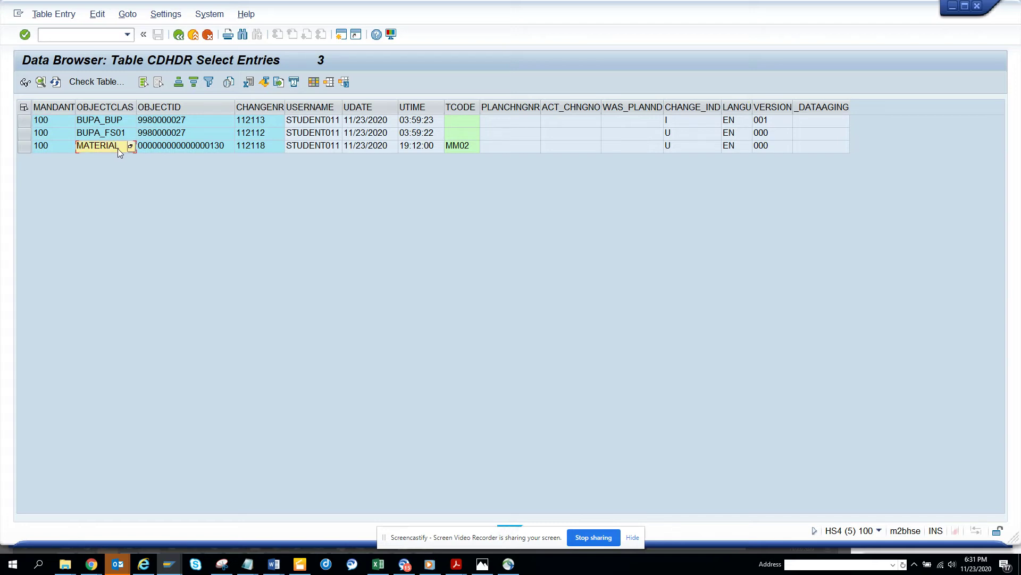
Step: Switch to the change document events session and copy the MATERIAL entry for BUS1001006 with event CREATED
key(alt+Tab)
key(alt+Tab)
key(alt+Tab)
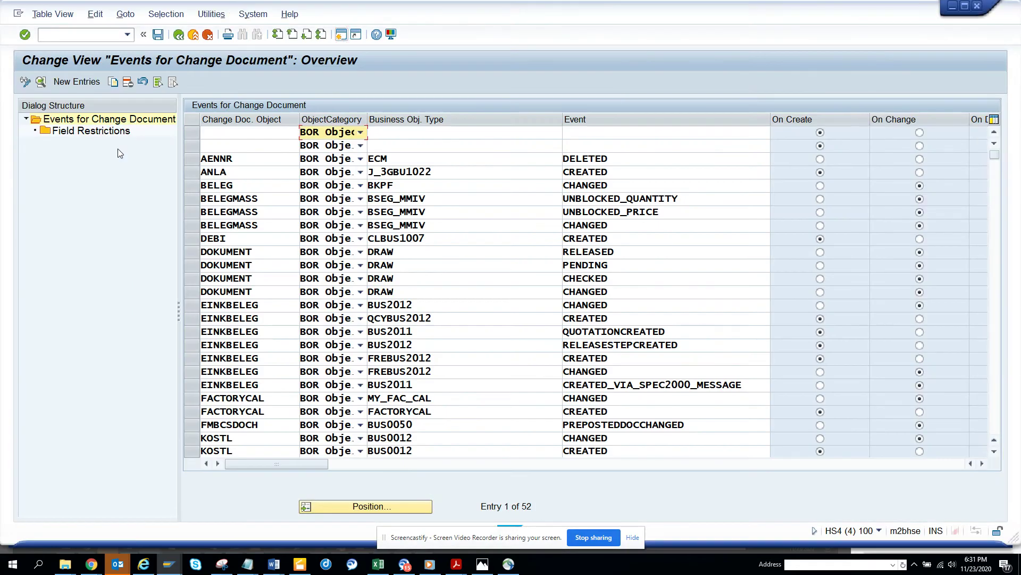
click(268, 349)
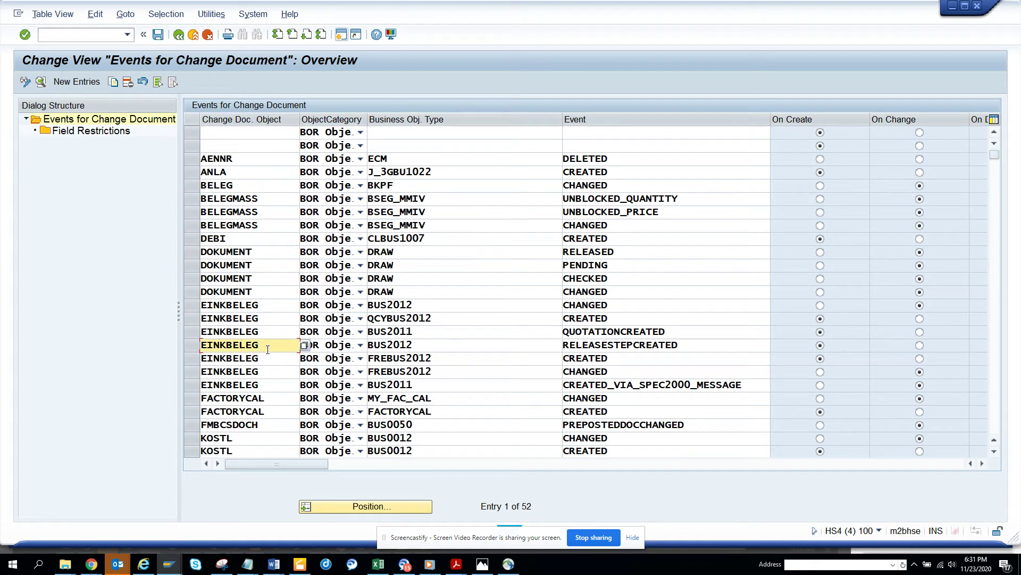
key(Page_Down)
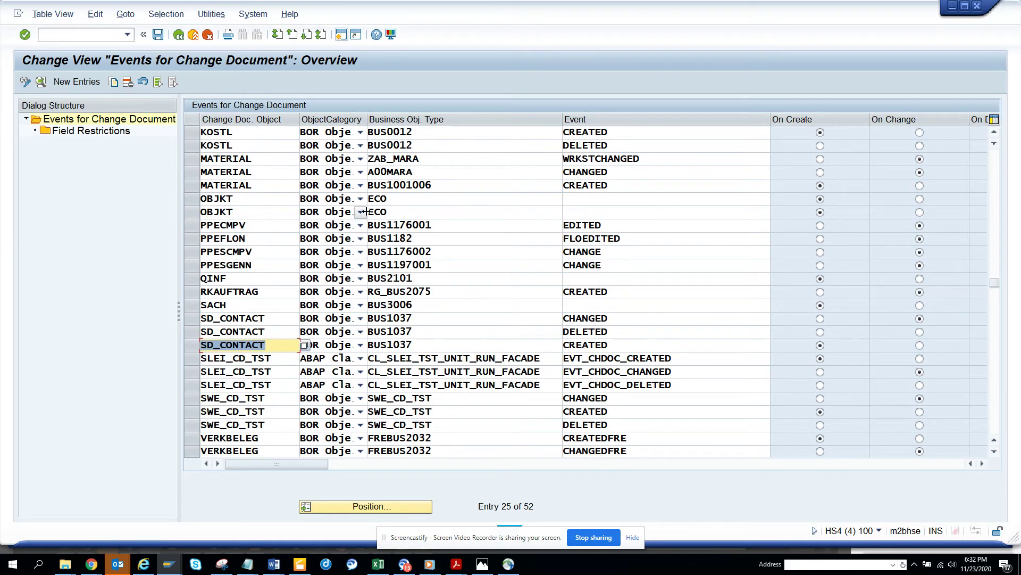
click(195, 187)
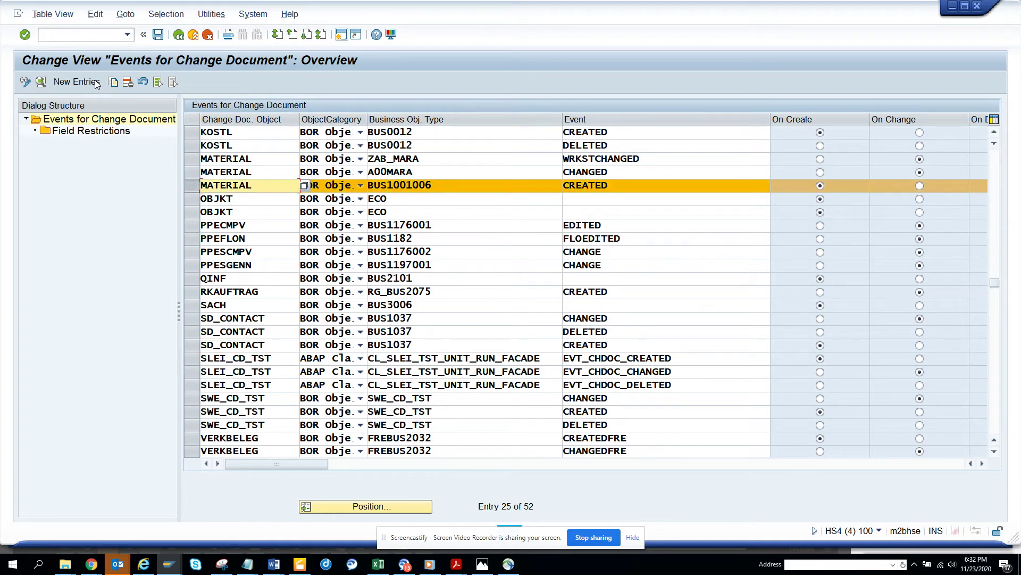
click(111, 83)
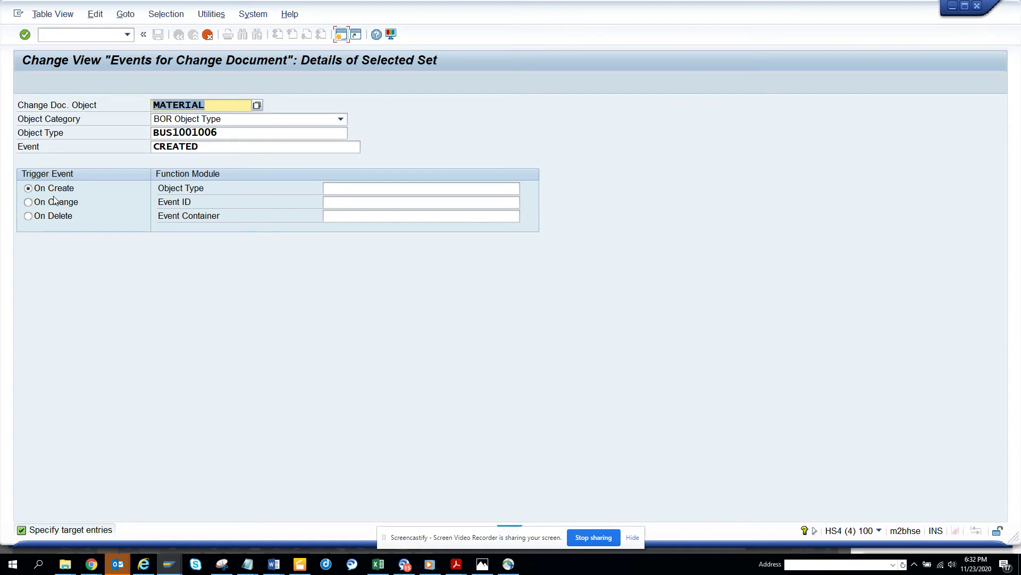
Step: Trigger the copied entry on change with event MATERIALCHANGE and save it to workbench request HS4K900137
click(53, 206)
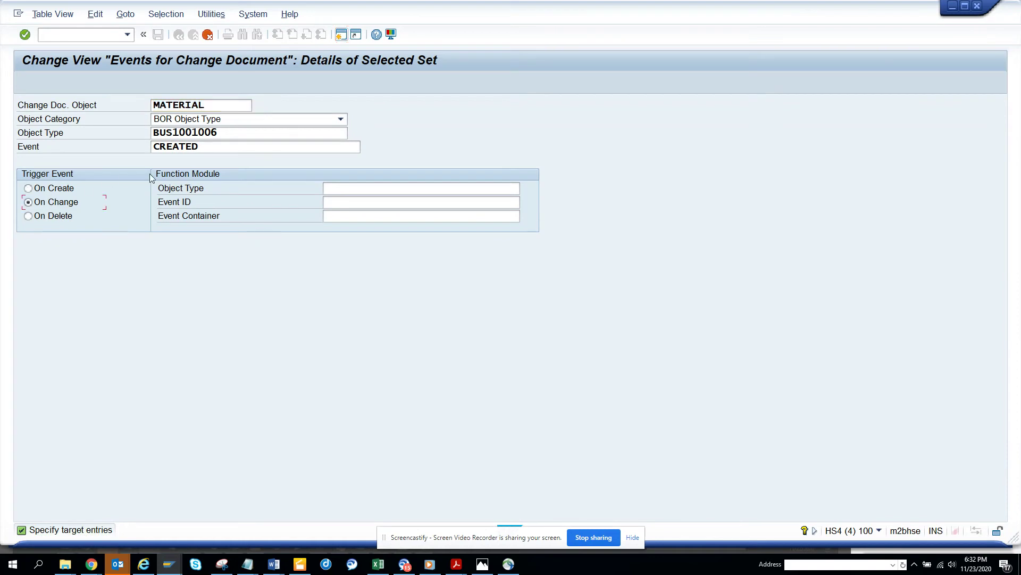
double_click(353, 152)
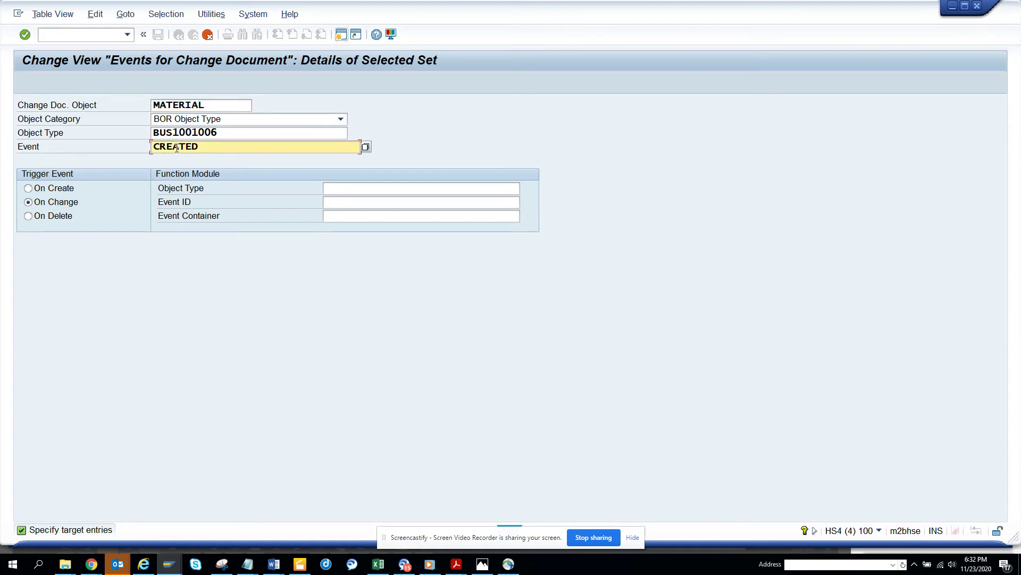
click(365, 147)
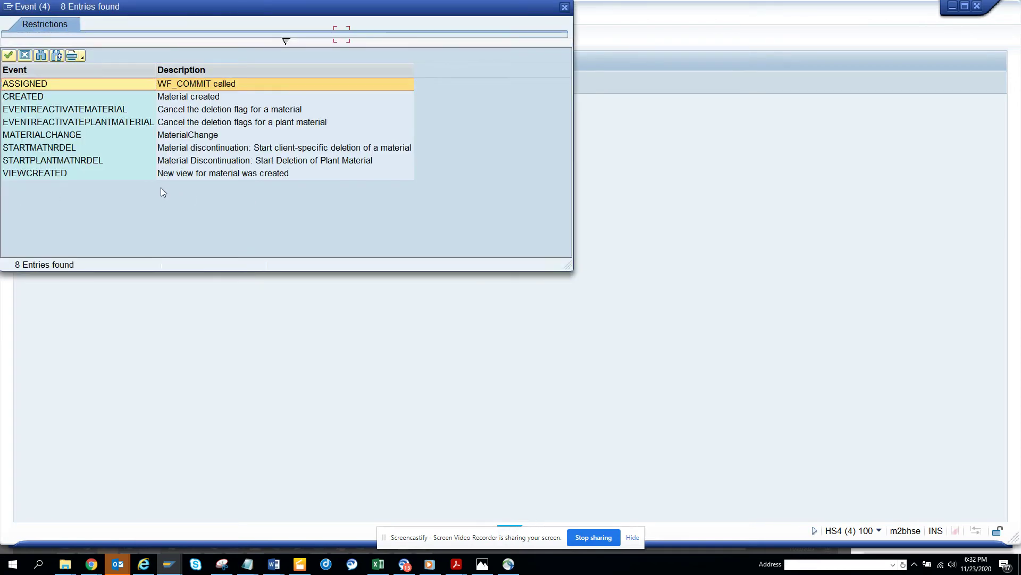
double_click(67, 139)
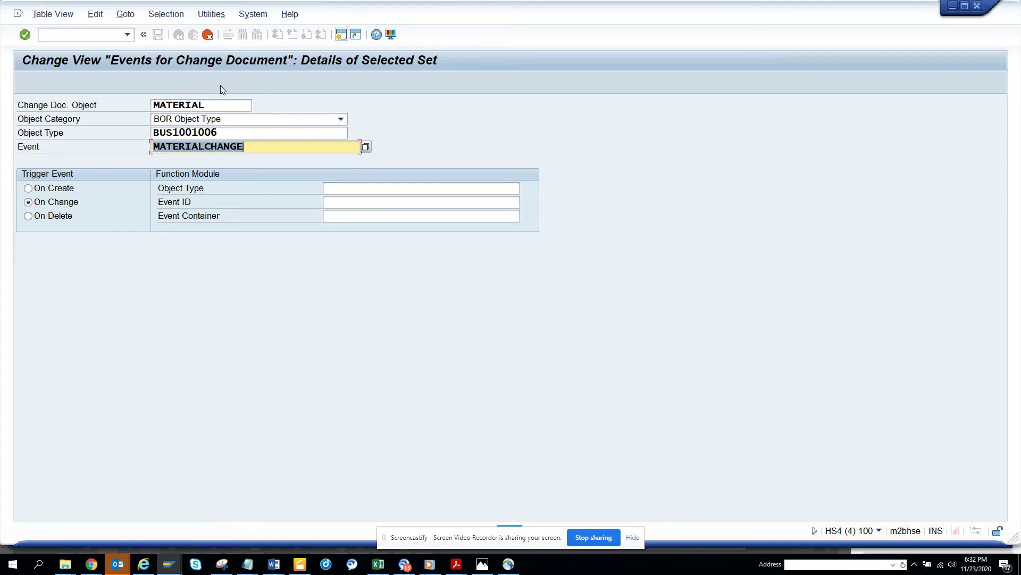
key(F3)
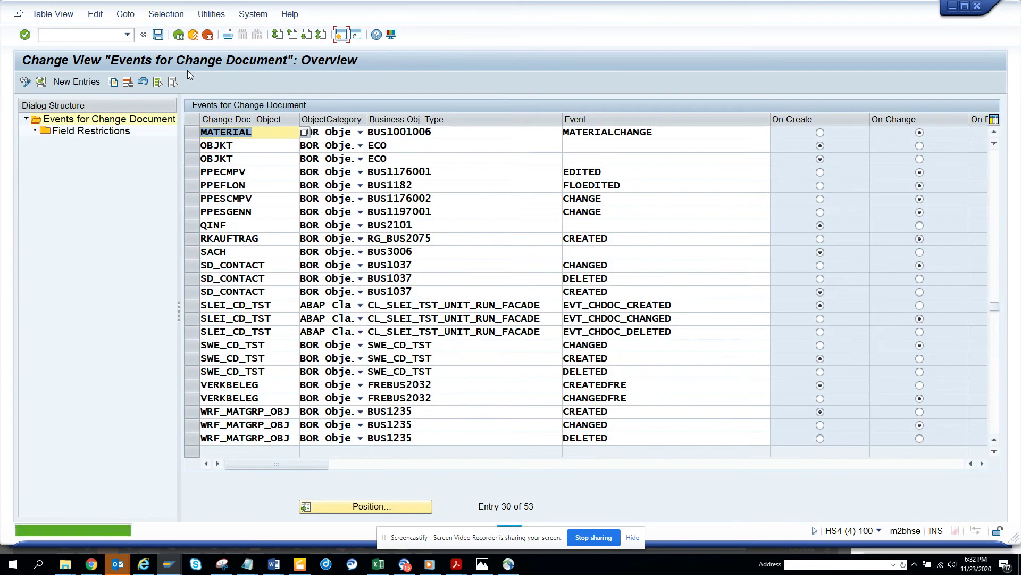
click(159, 37)
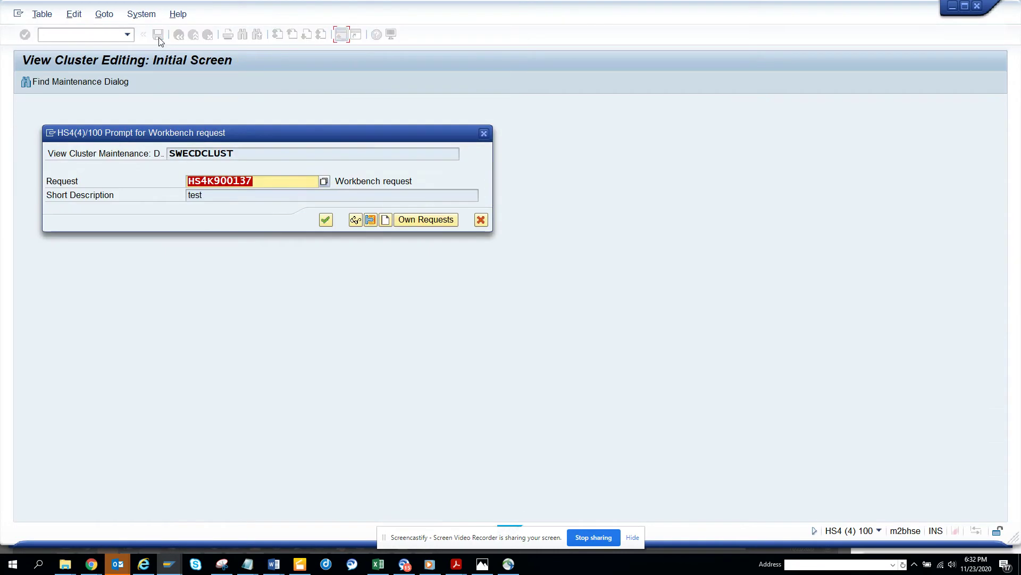
click(324, 219)
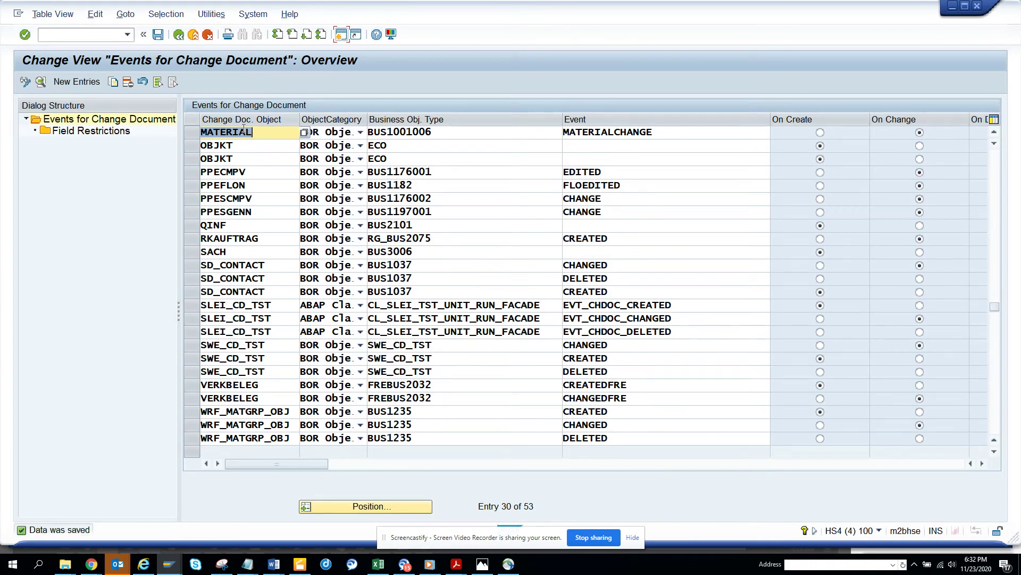
Step: Leave the change document events and open task maintenance (PFTC) in the same session
click(53, 14)
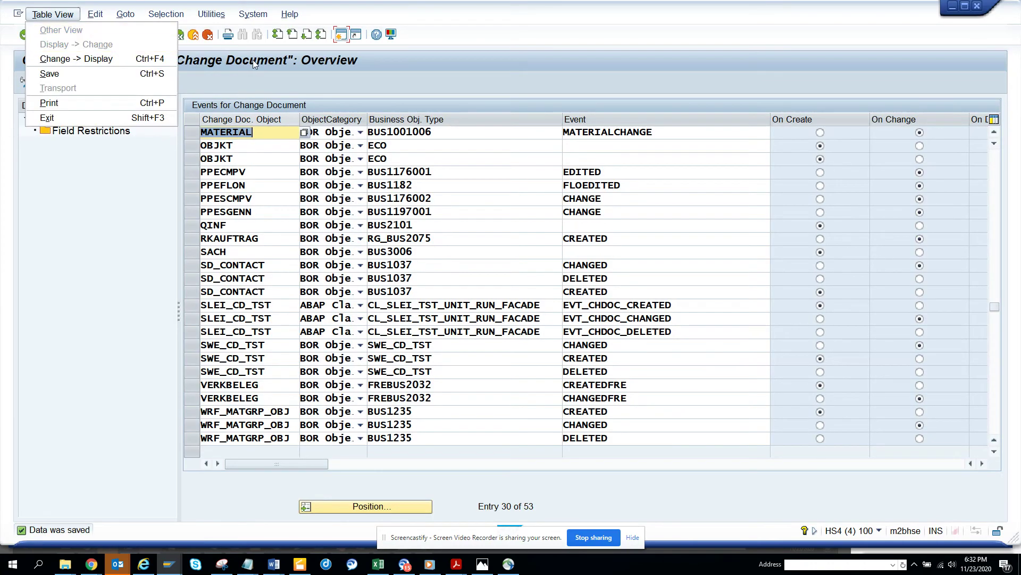
click(94, 33)
click(96, 32)
text(/npftc)
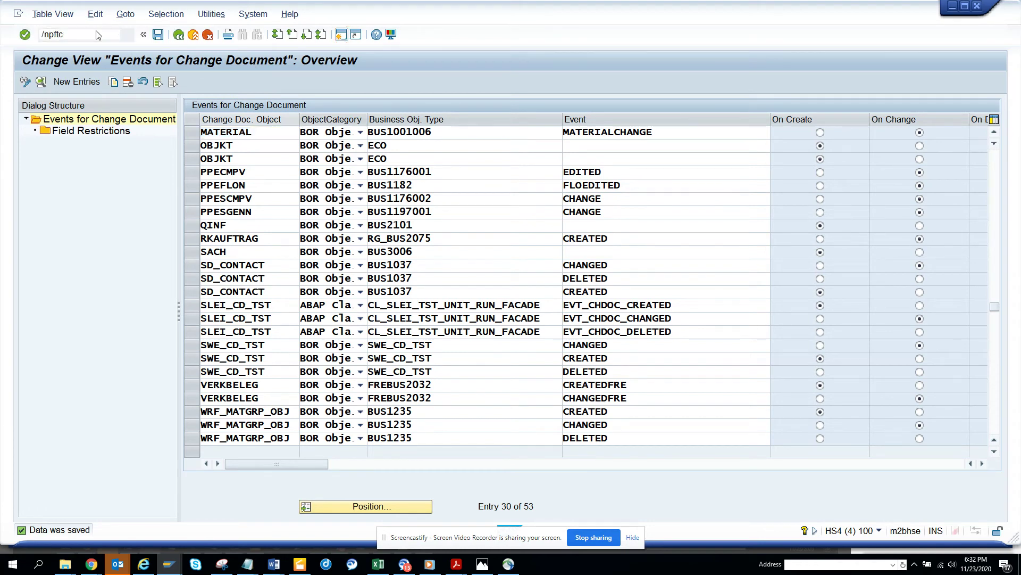
key(Return)
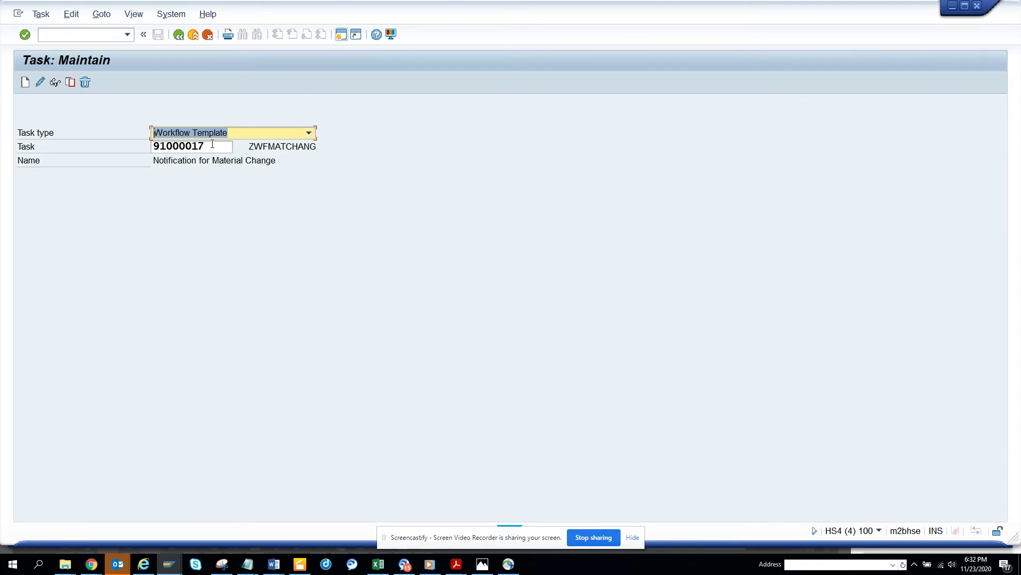
Step: Start creating a workflow template with the abbreviation ZWFMATCHNG
key(Tab)
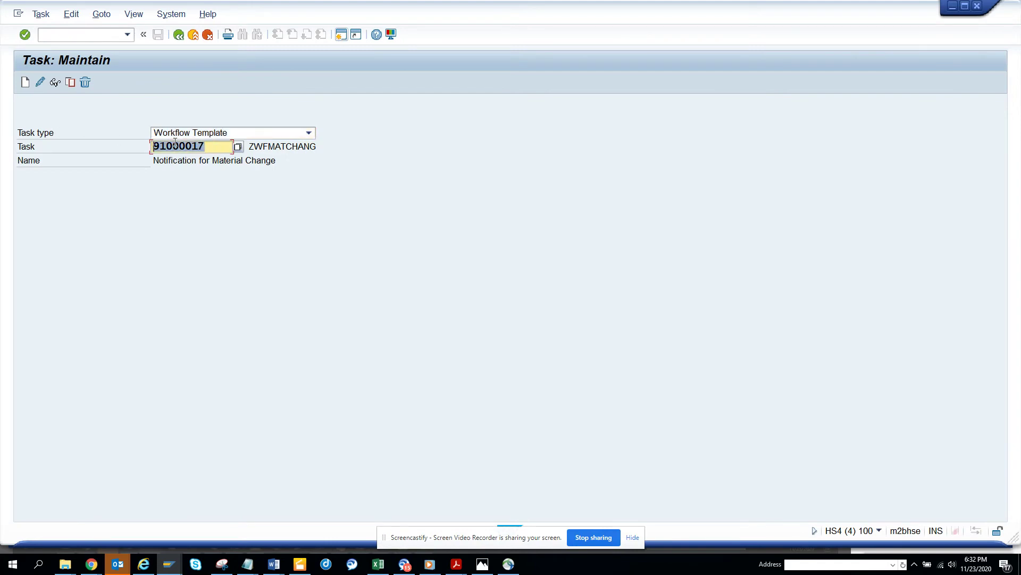
text(z)
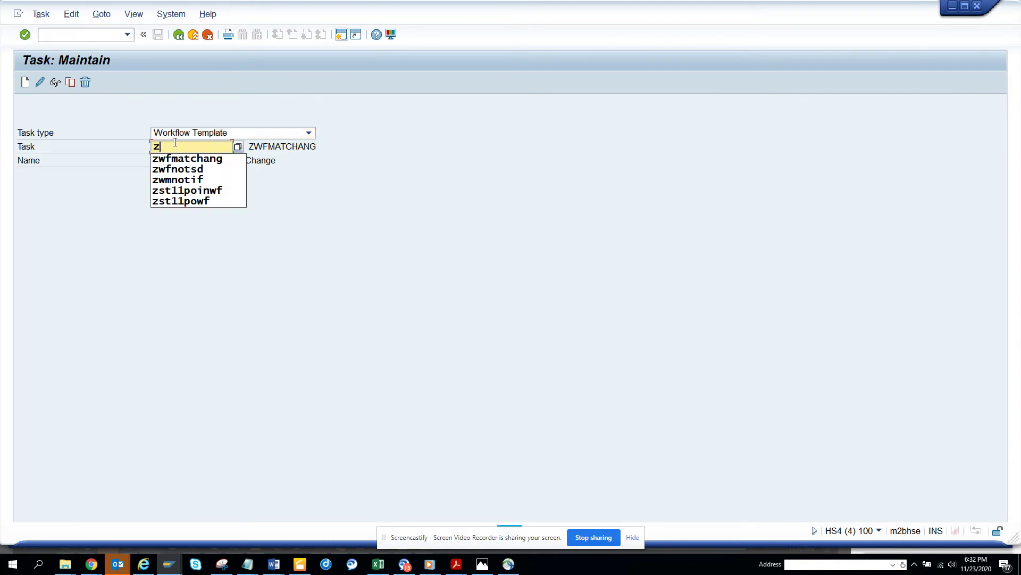
click(201, 158)
click(214, 146)
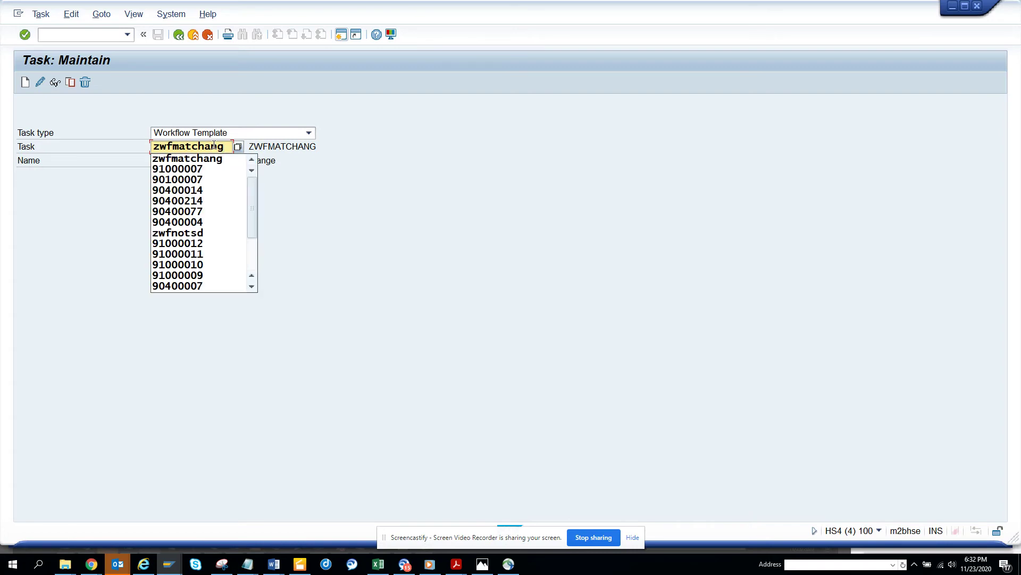
drag(212, 147, 229, 145)
key(BackSpace)
text(ng)
click(25, 82)
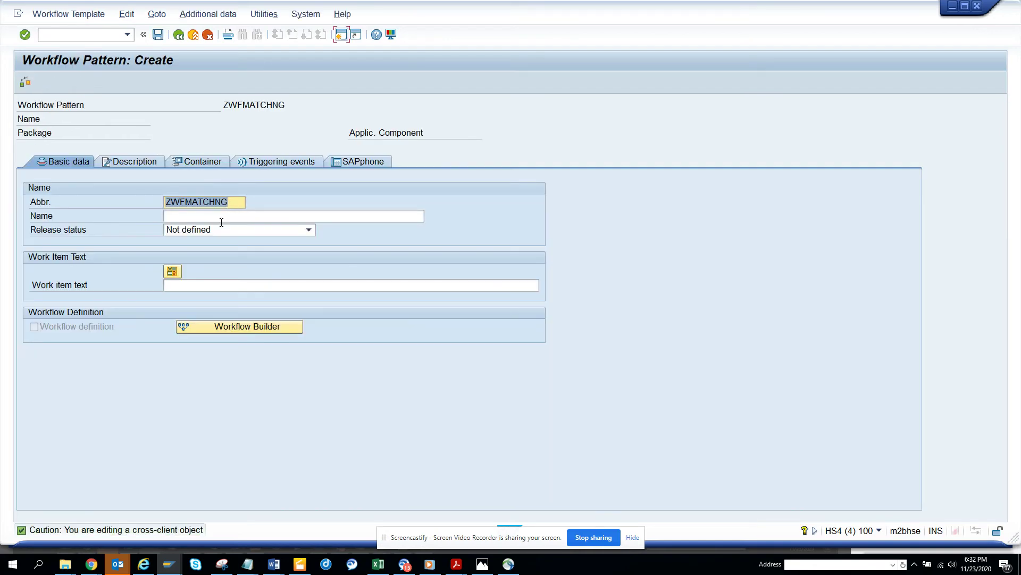
Step: Set the template's name and work item text to Notification for Material Change and save it as a local object
click(222, 221)
text(Notificatio)
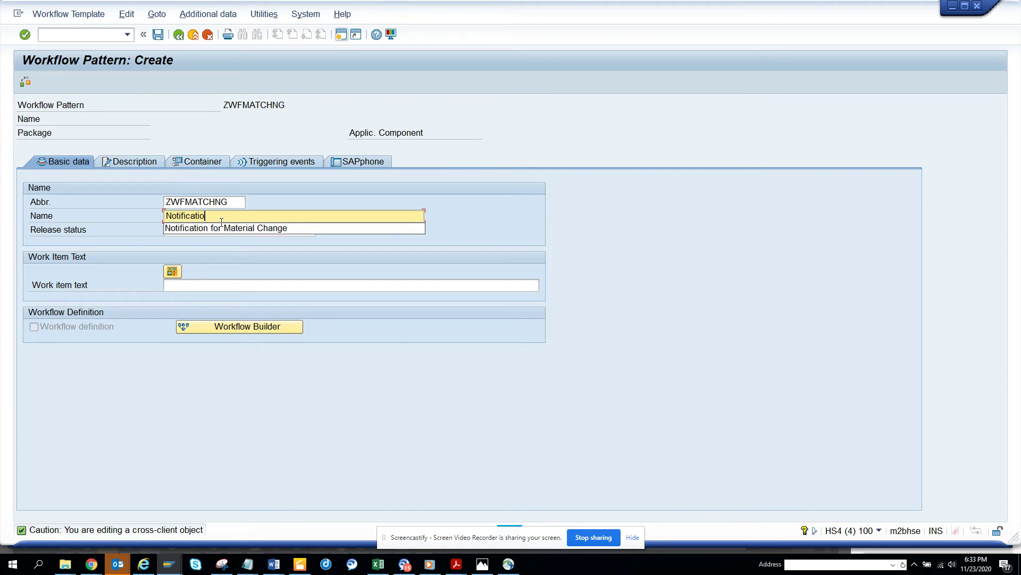
text(n for)
click(308, 229)
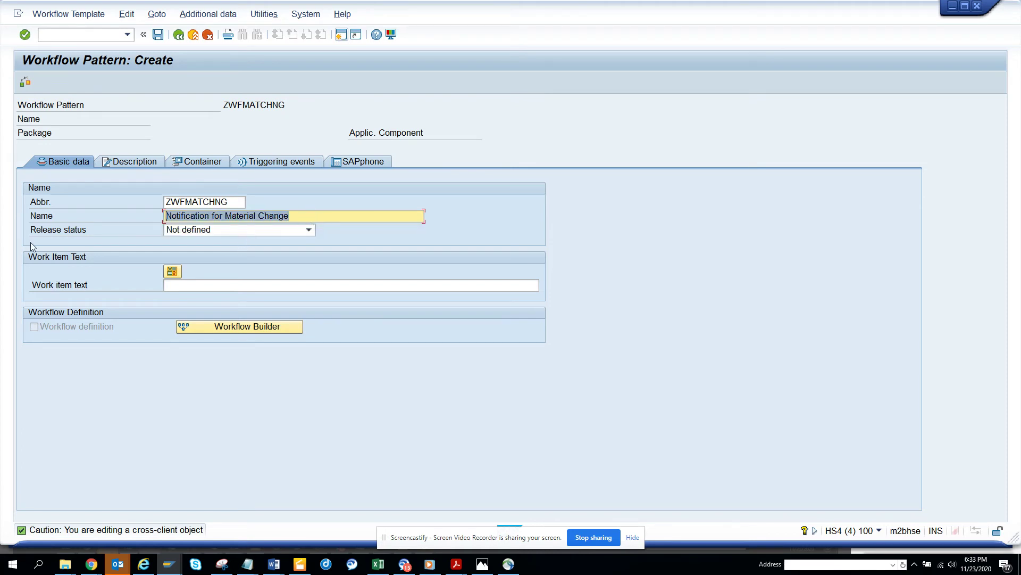
click(185, 282)
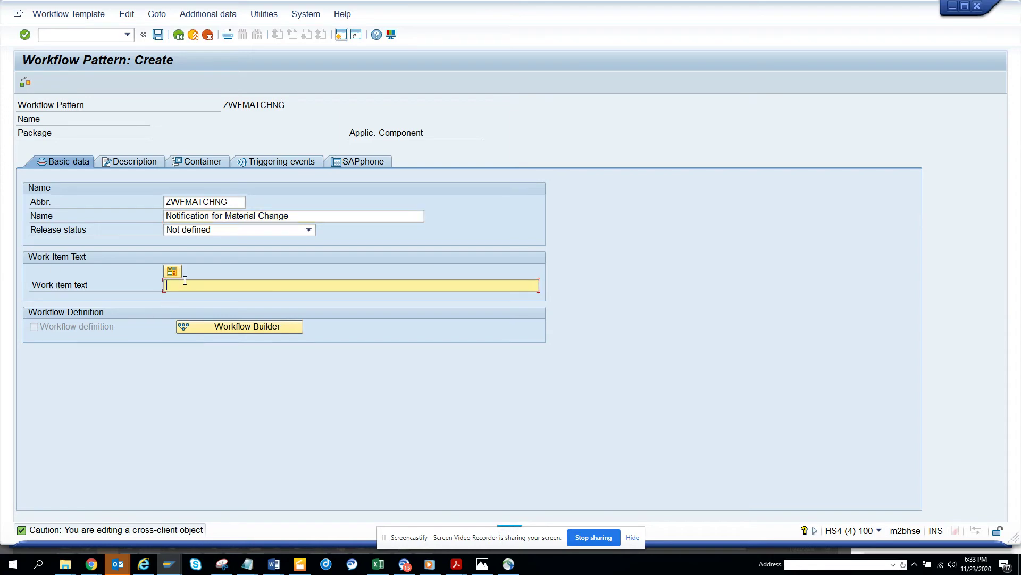
text(Notification for Material Change)
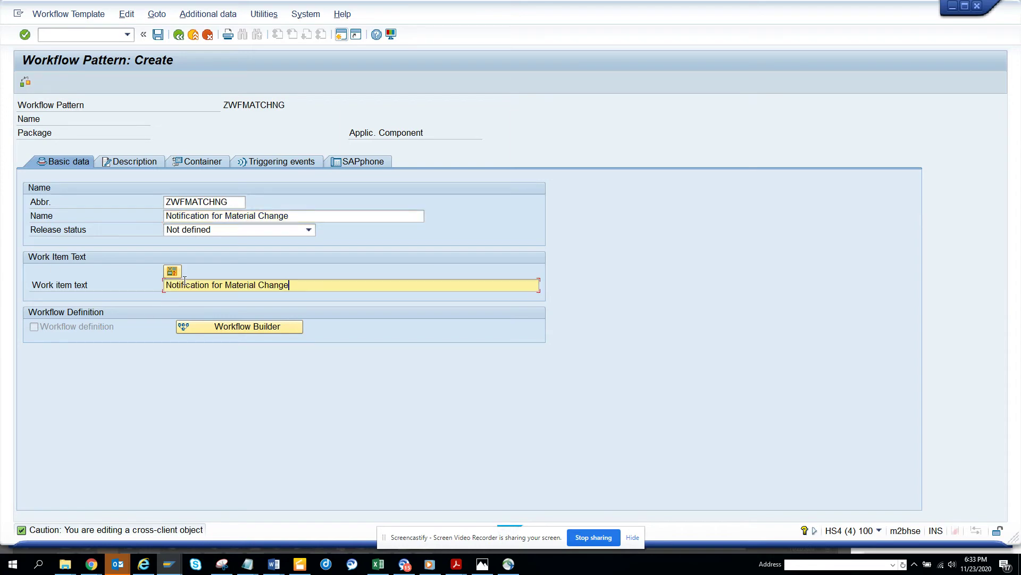
click(158, 35)
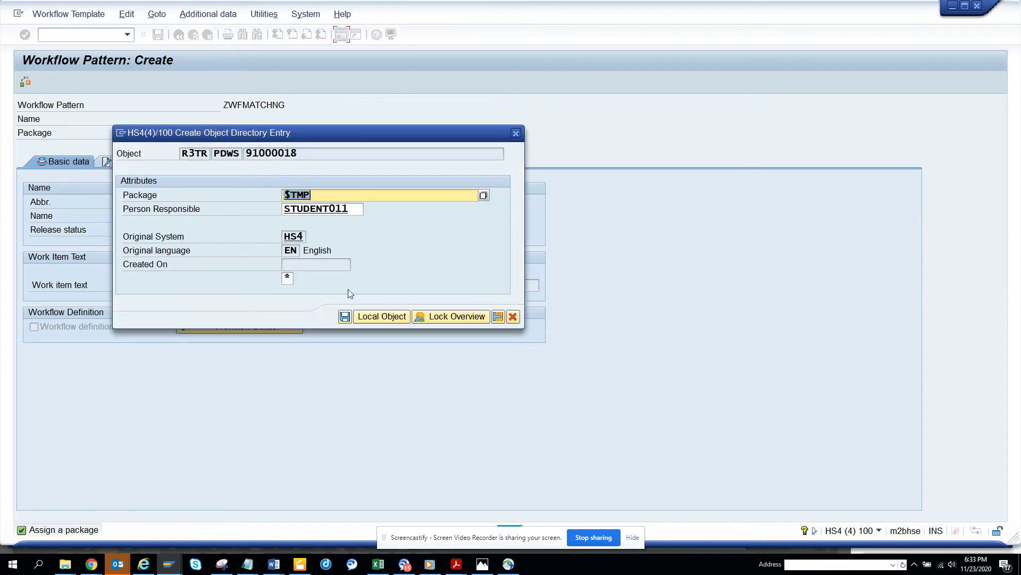
click(373, 316)
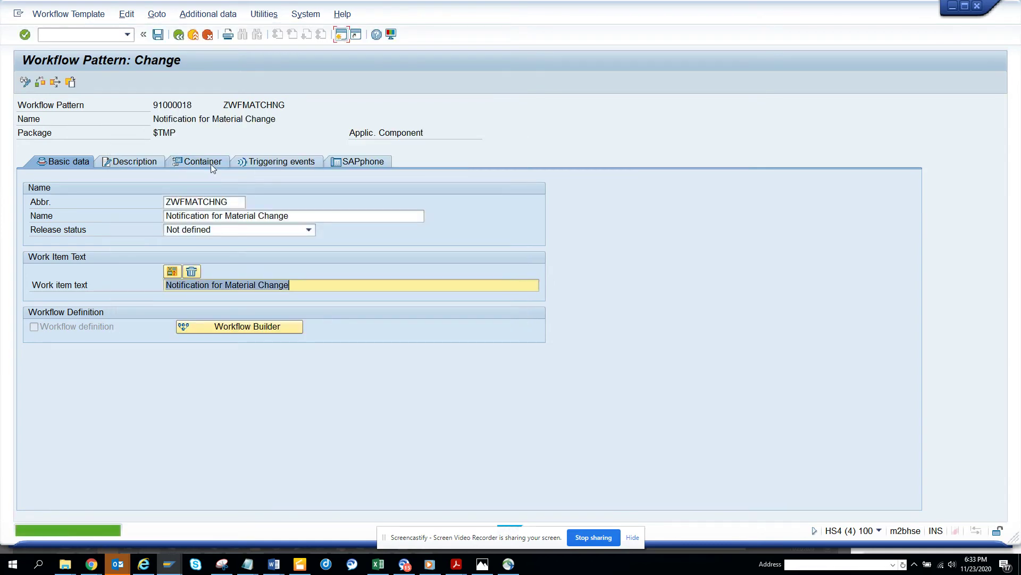
Step: Start a new container element for the workflow with element, name and short description Material
click(212, 162)
click(31, 188)
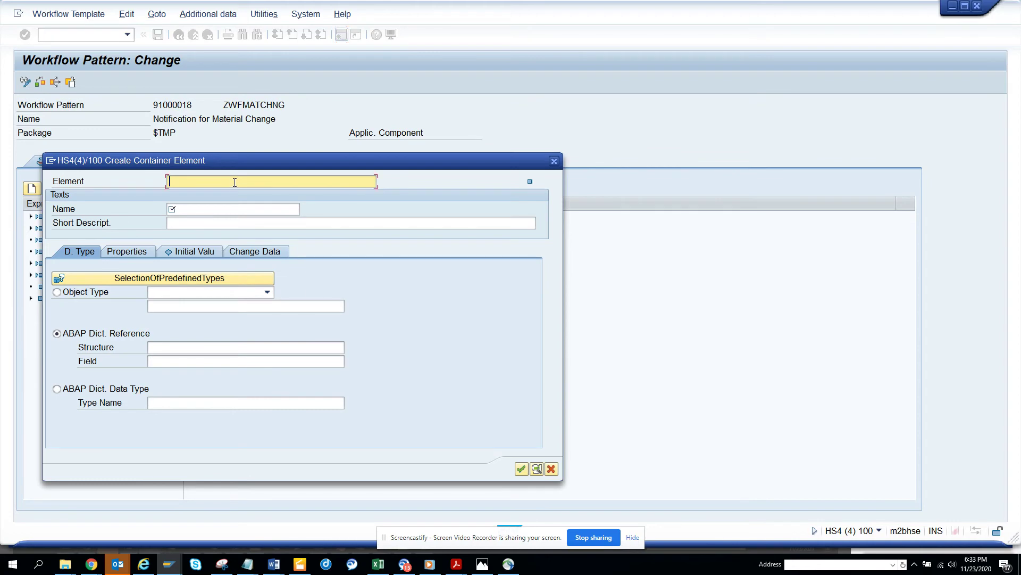
text(Material)
key(Tab)
key(Return)
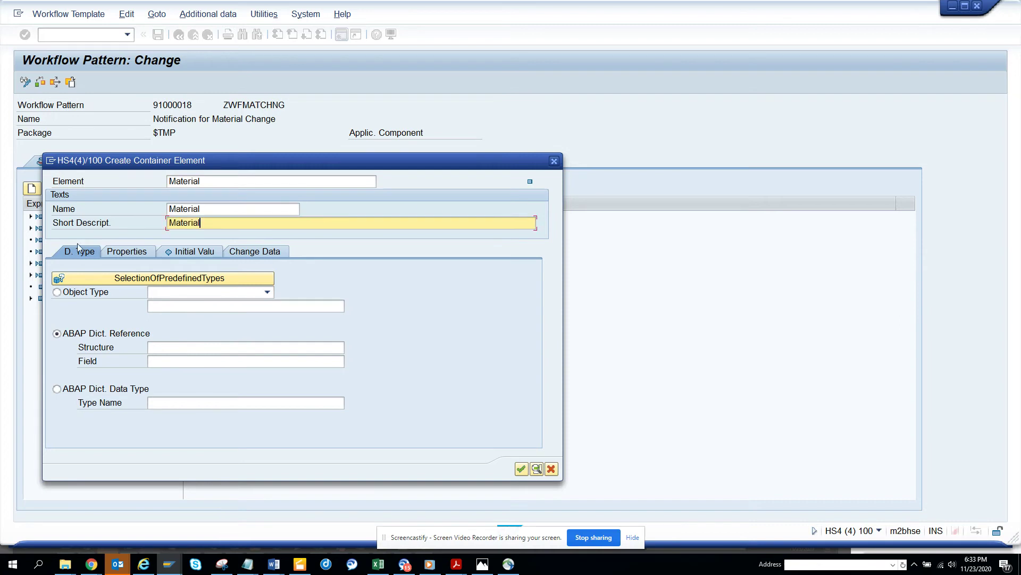
Step: Type the Material container element as BOR object type BUS1001006
click(238, 296)
click(237, 293)
click(218, 315)
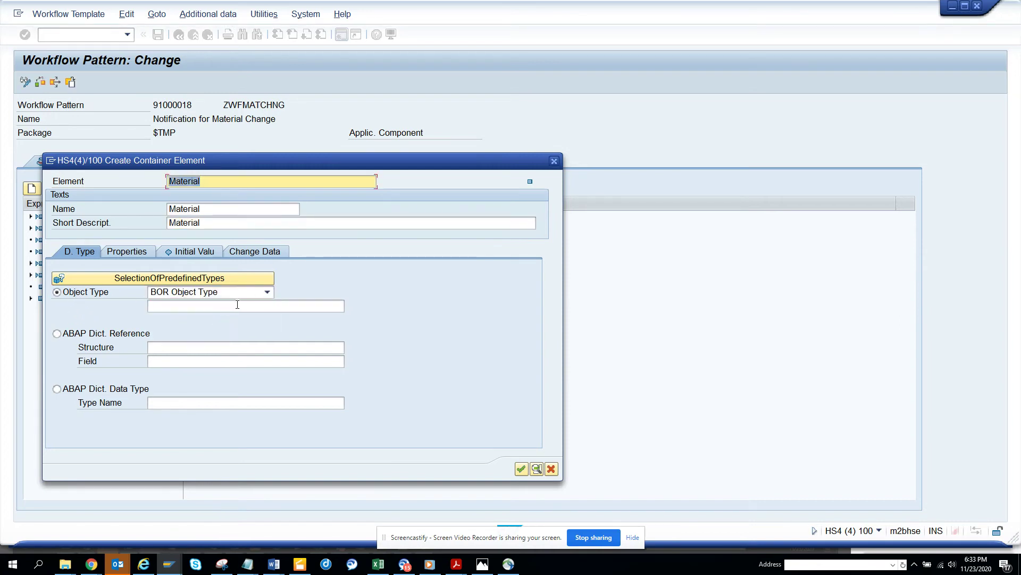
click(238, 307)
click(238, 307)
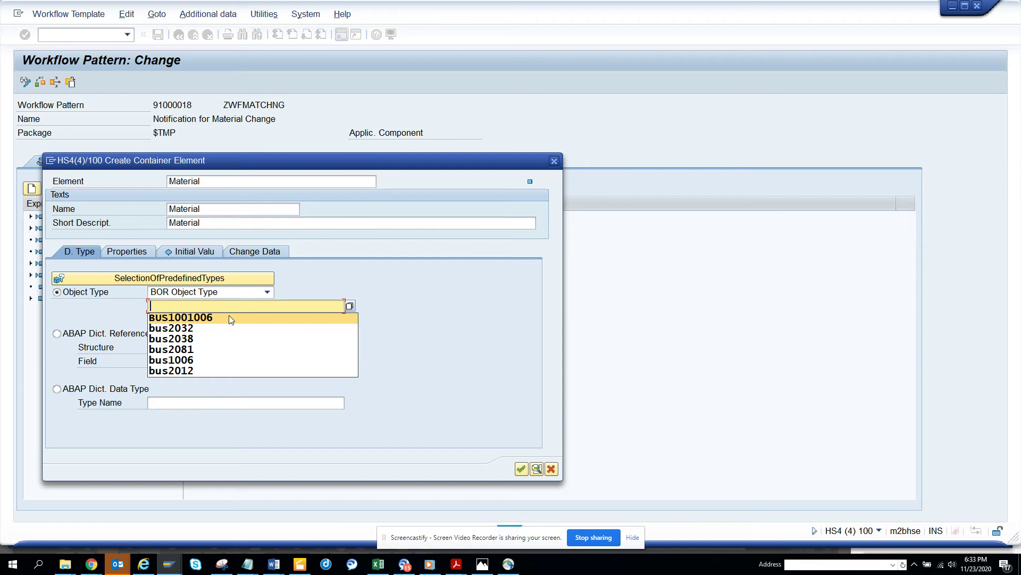
click(229, 314)
double_click(151, 307)
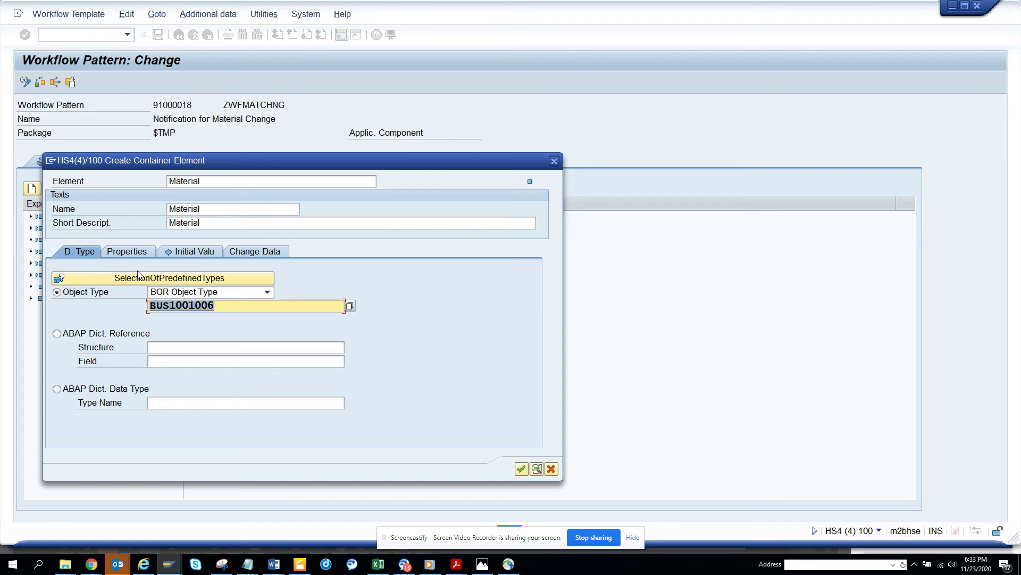
Step: Mark the Material element as import and export and add it to the workflow container
click(127, 252)
click(80, 293)
click(81, 308)
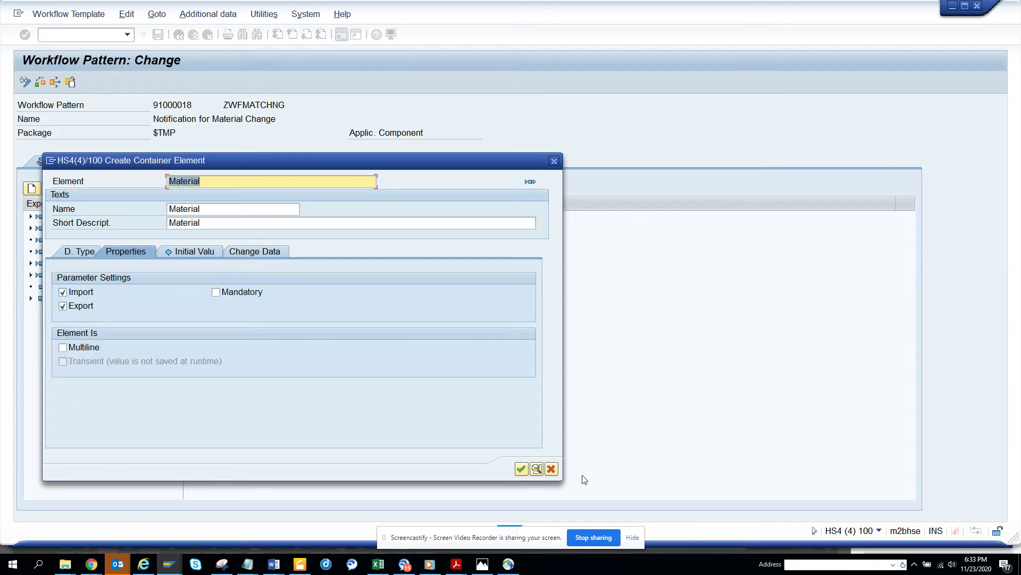
click(522, 469)
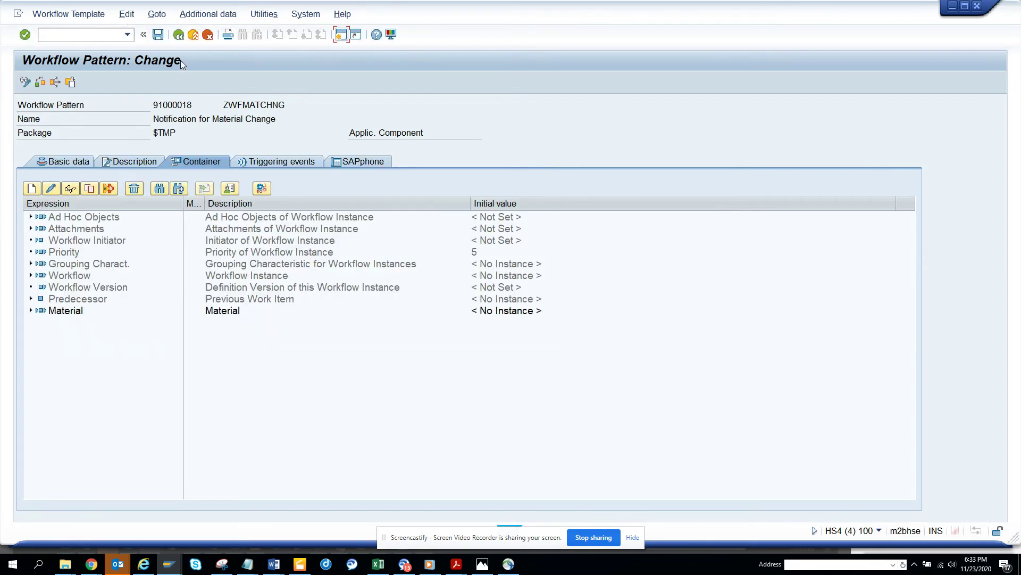
Step: Add a triggering event for BOR object type BUS1001006 and pick its MATERIALCHANGE event
click(285, 162)
click(201, 232)
click(200, 252)
click(299, 232)
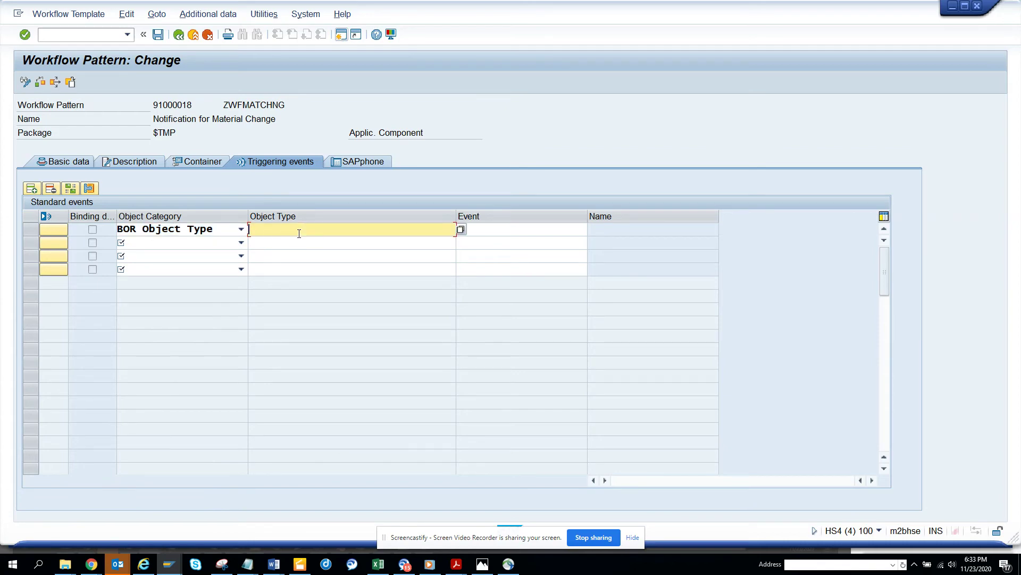
click(300, 241)
click(563, 234)
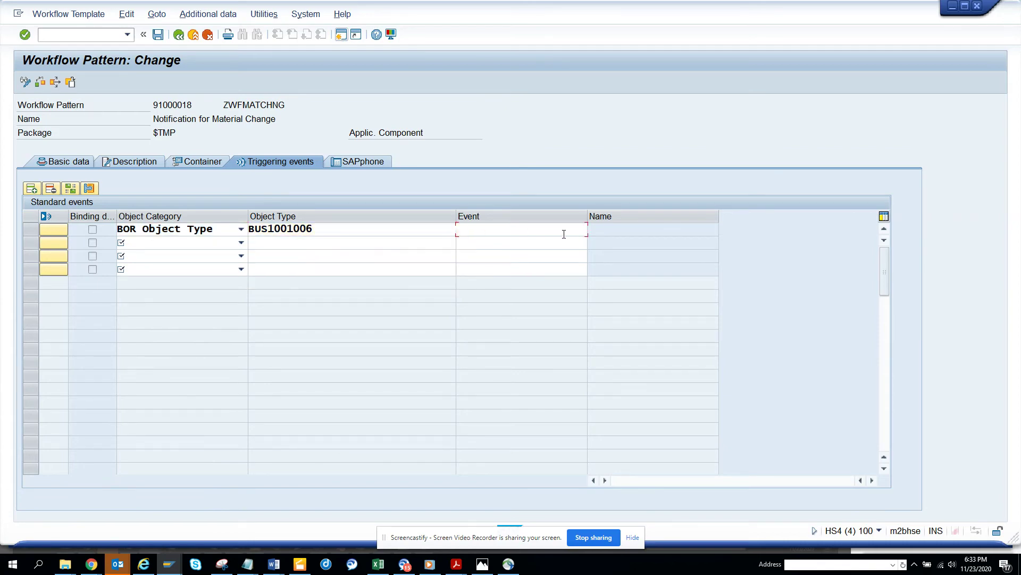
click(591, 229)
double_click(93, 135)
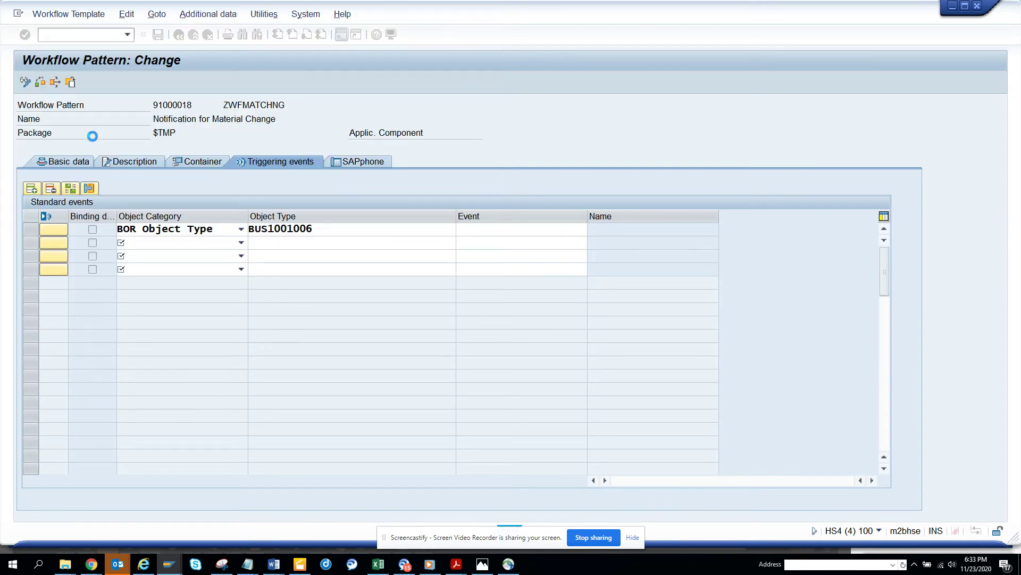
Step: Generate the MATERIALCHANGE event-to-workflow binding, mapping _EVT_OBJECT to MATERIAL and _EVT_CREATOR to _WF_INITIATOR
click(30, 229)
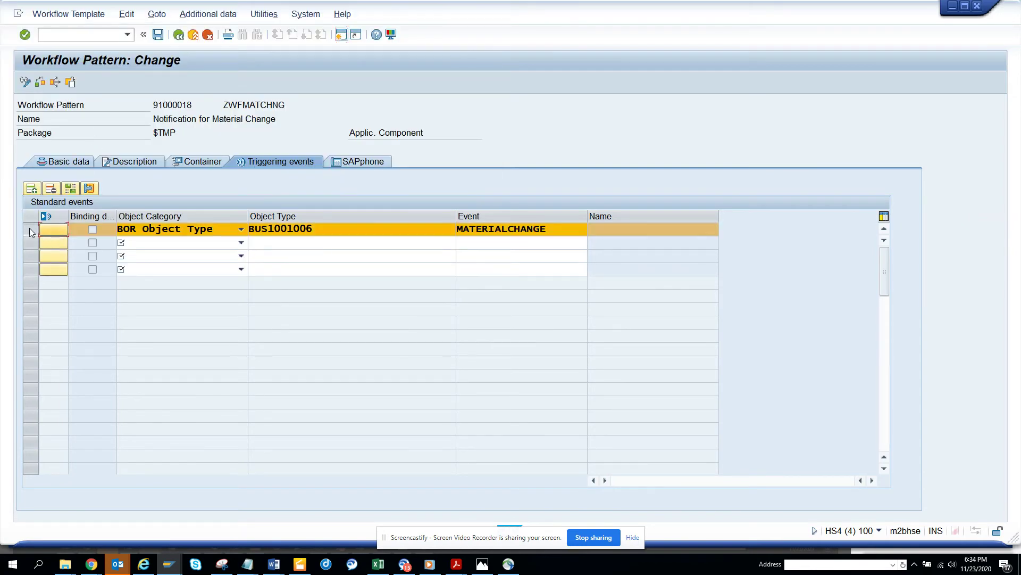
click(73, 190)
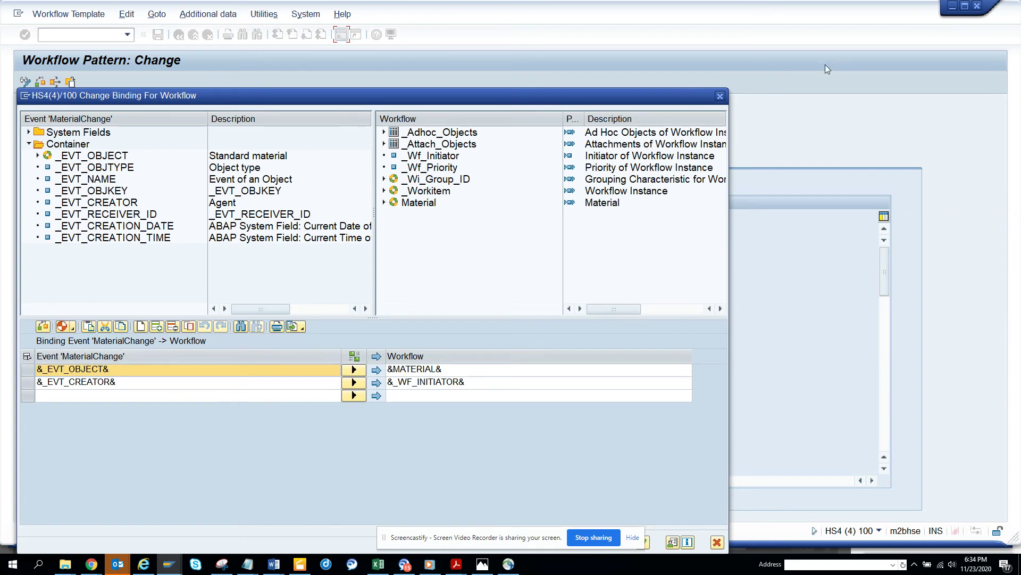
drag(675, 101, 735, 18)
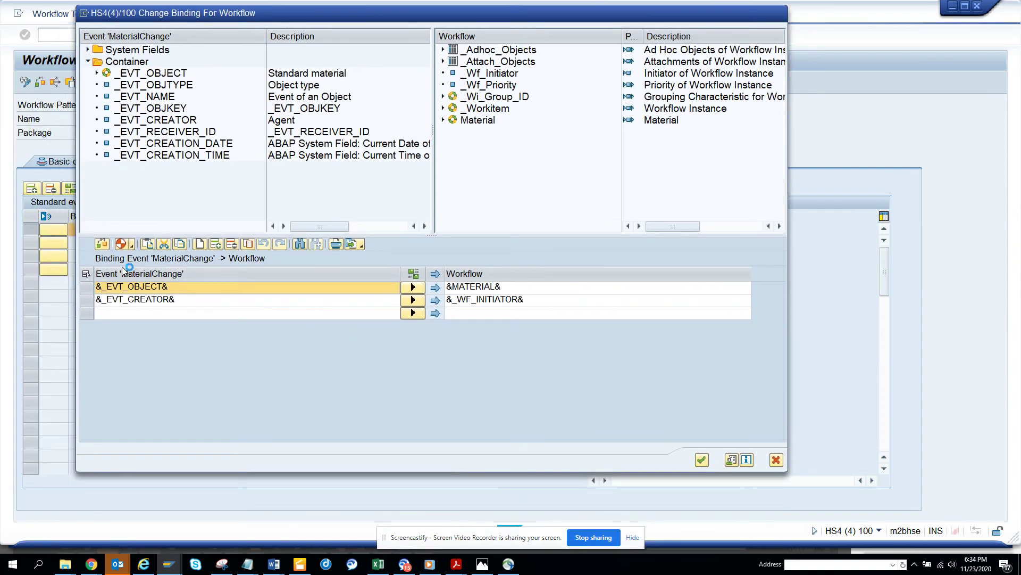
key(Return)
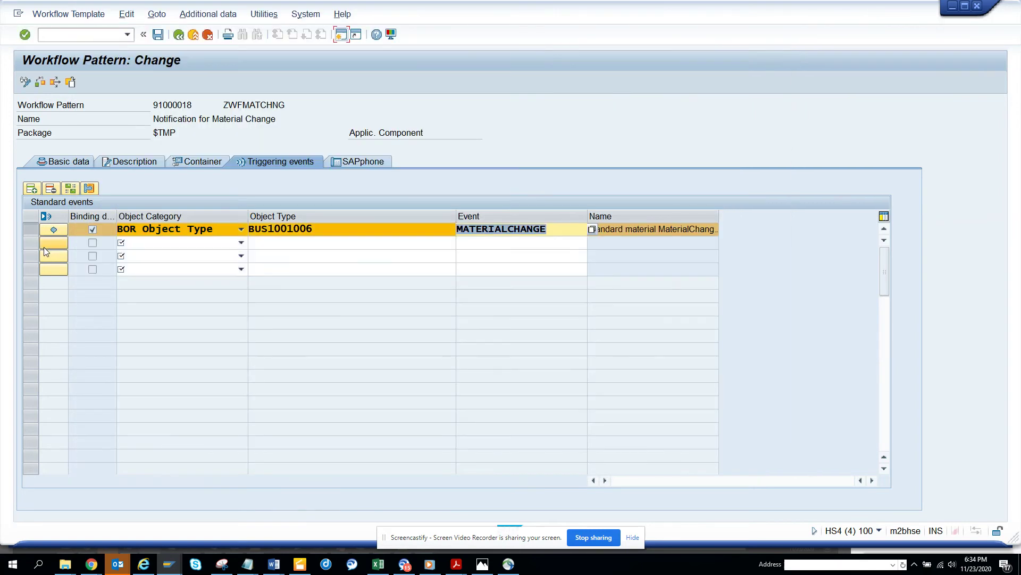
Step: Activate the MATERIALCHANGE event linkage, saving the template and accepting customizing request HS4K900392
click(50, 230)
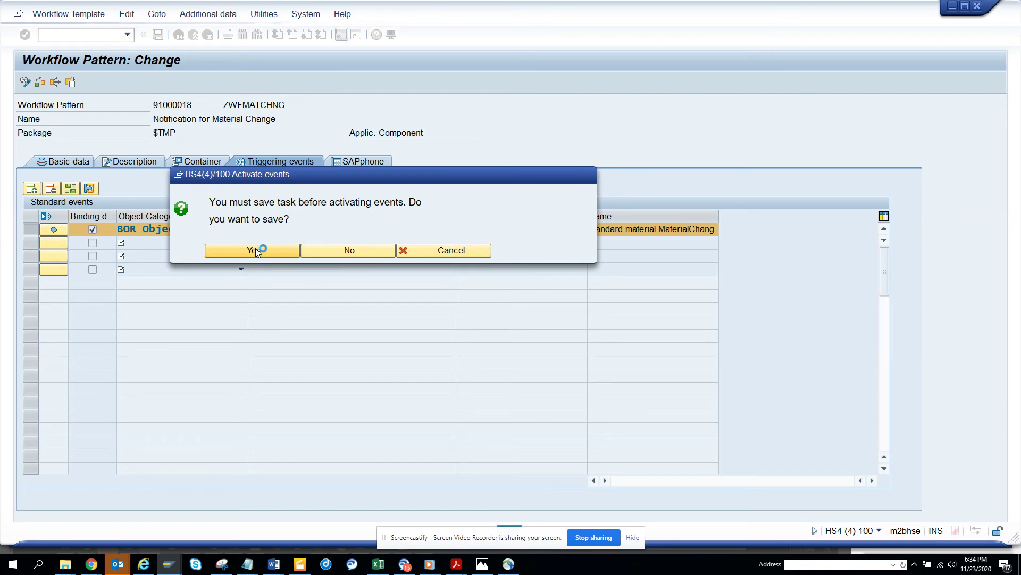
click(255, 250)
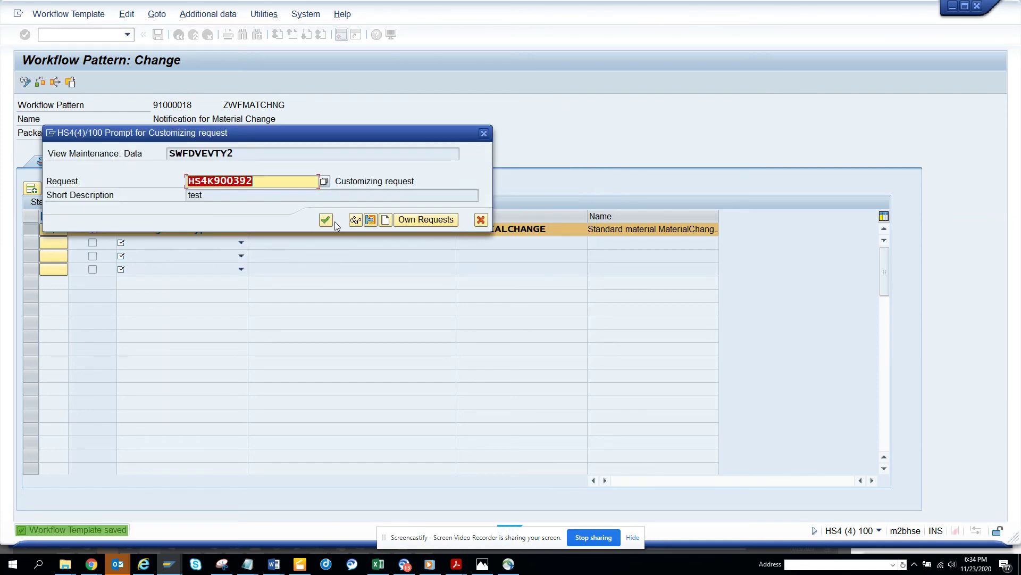
click(327, 220)
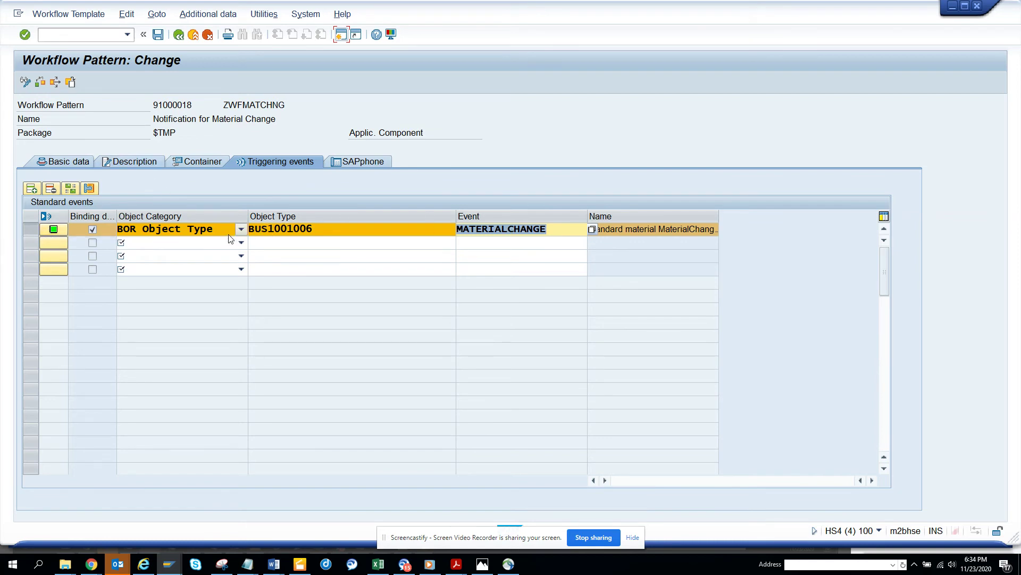
Step: Open the template's workflow definition in the Workflow Builder and turn the undefined step into a Send Mail step
click(81, 160)
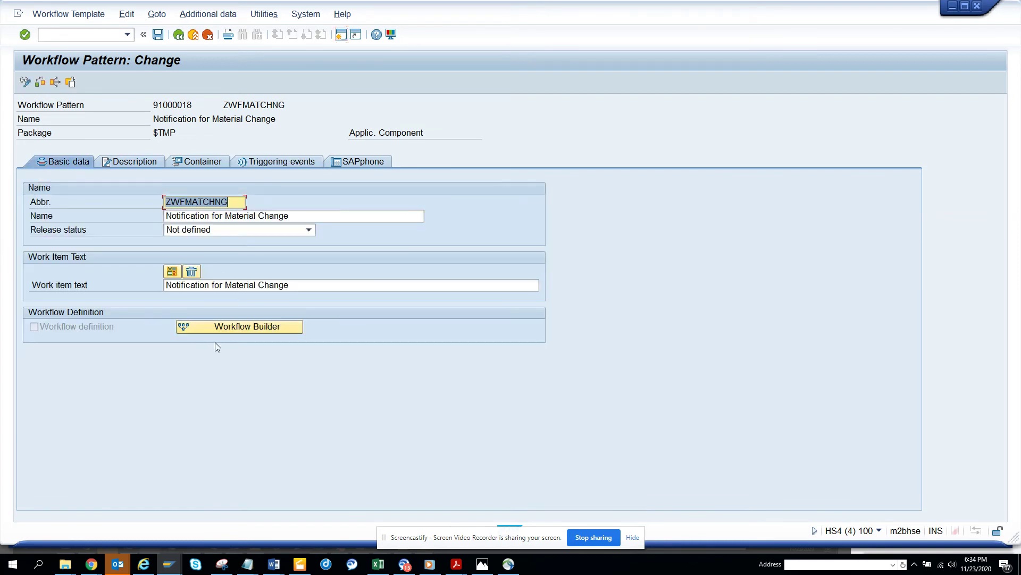
click(223, 333)
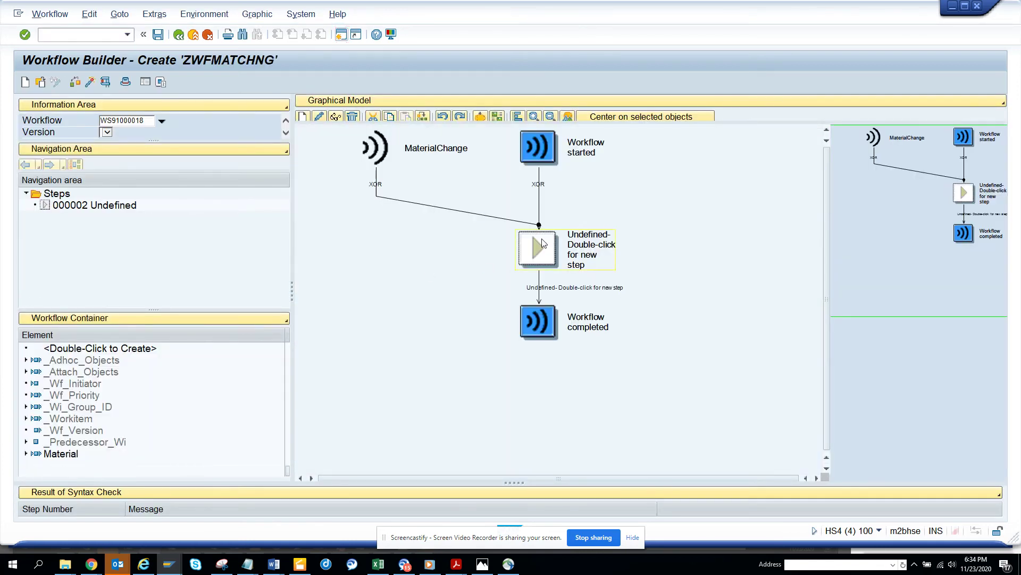
right_click(543, 242)
click(556, 246)
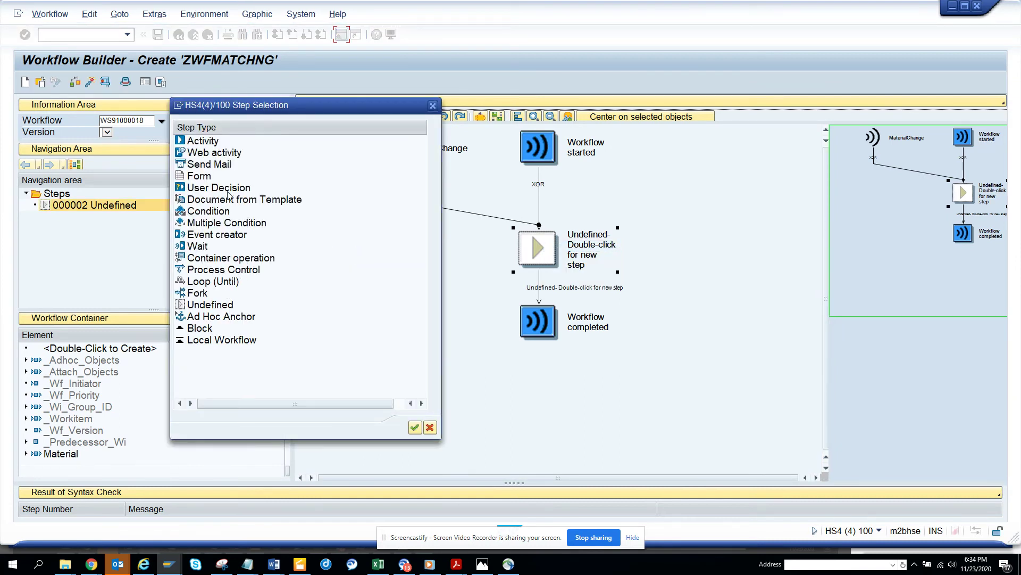
double_click(226, 165)
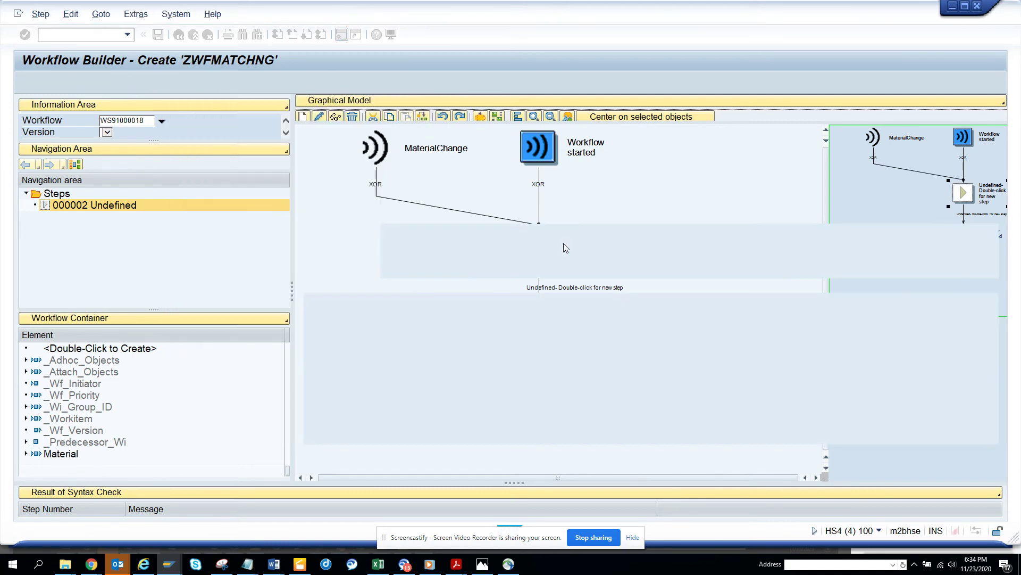
Step: Set the mail's recipient type to E-Mail Address and enter the recipient's e-mail address
click(592, 171)
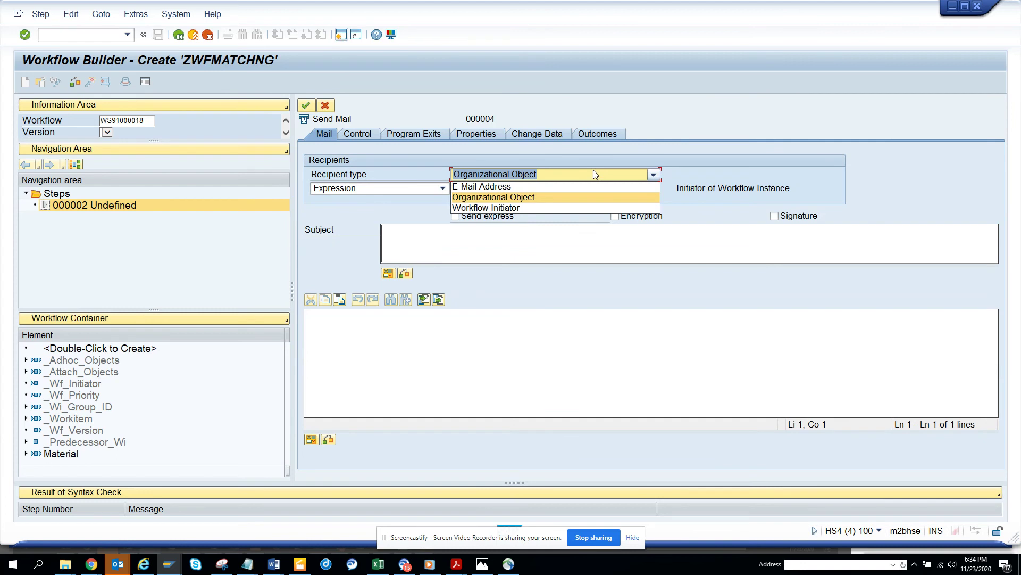
click(567, 184)
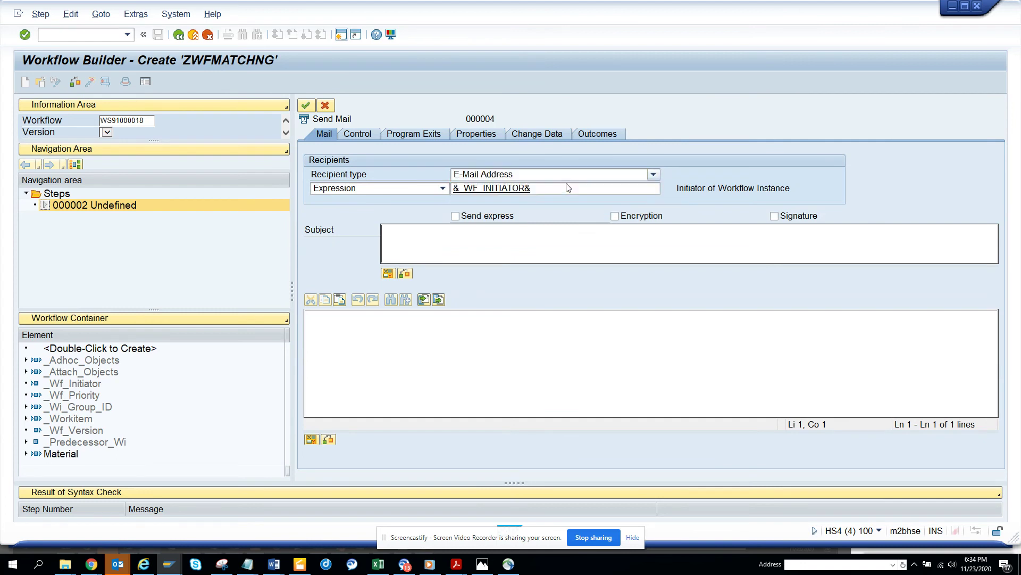
click(534, 188)
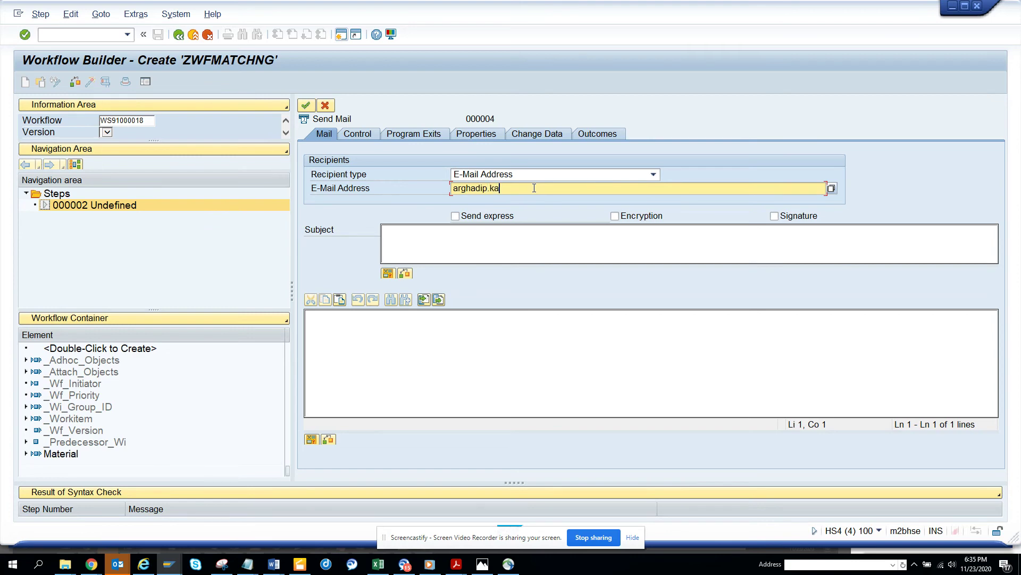
key(BackSpace)
key(BackSpace)
key(BackSpace)
key(BackSpace)
key(BackSpace)
key(BackSpace)
key(BackSpace)
key(BackSpace)
key(BackSpace)
key(BackSpace)
text(test@)
Step: Write the mail subject as "Material &MATERIAL.MATERIAL& has been Changed", inserting the material number from the workflow container
click(460, 233)
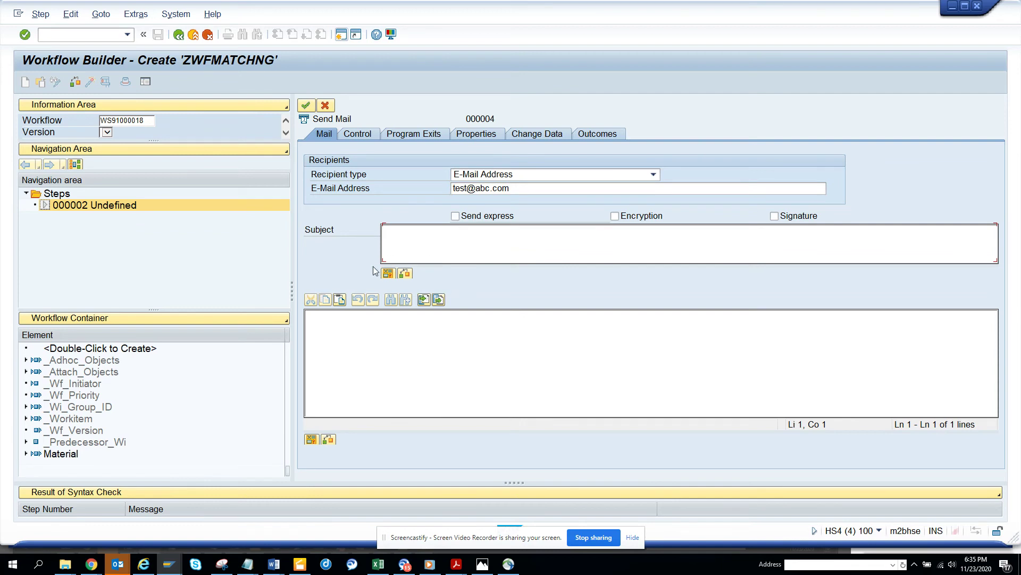
text(Materila)
key(BackSpace)
key(BackSpace)
key(BackSpace)
key(BackSpace)
key(BackSpace)
text(Material)
click(388, 275)
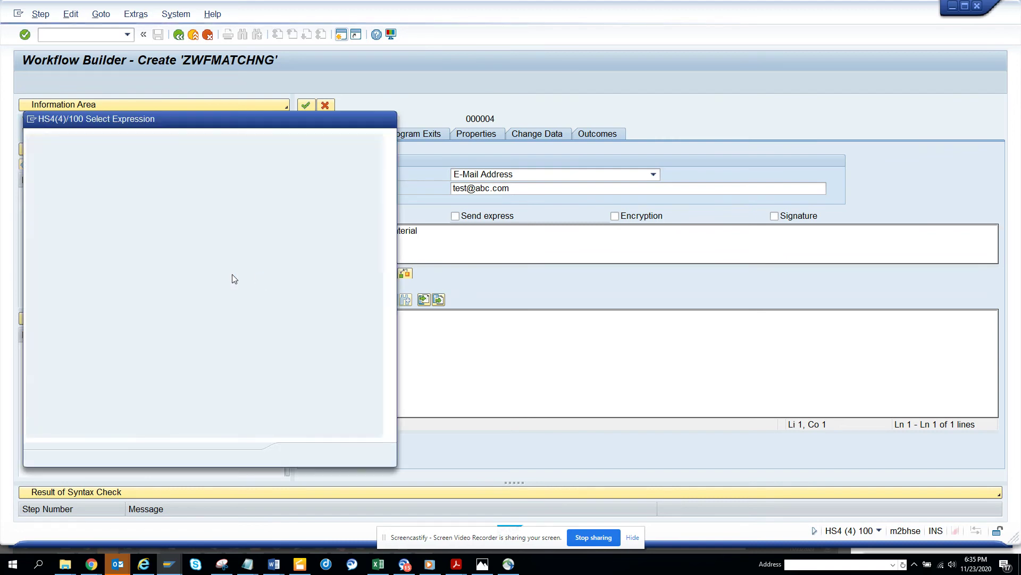
click(42, 237)
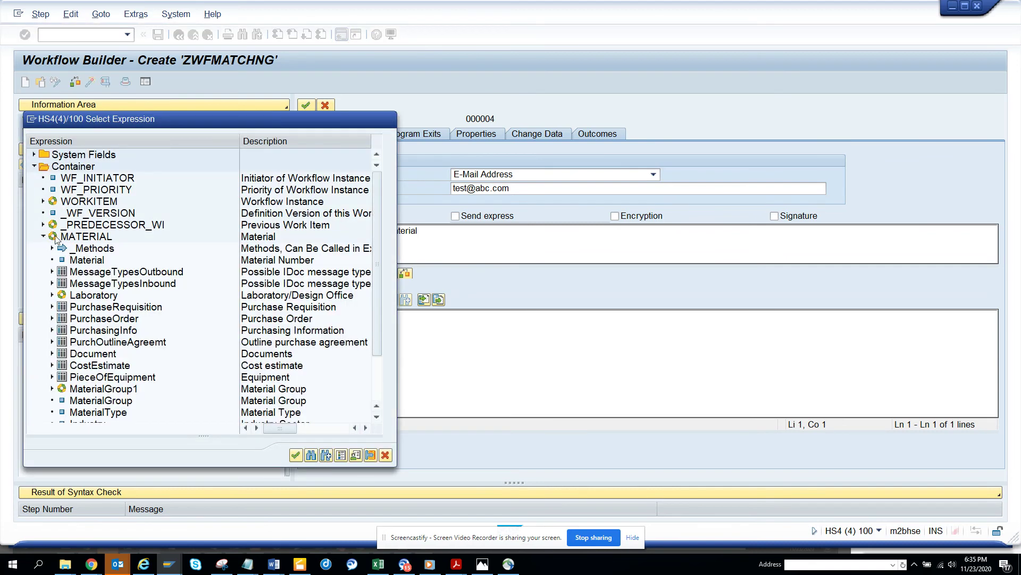
click(98, 261)
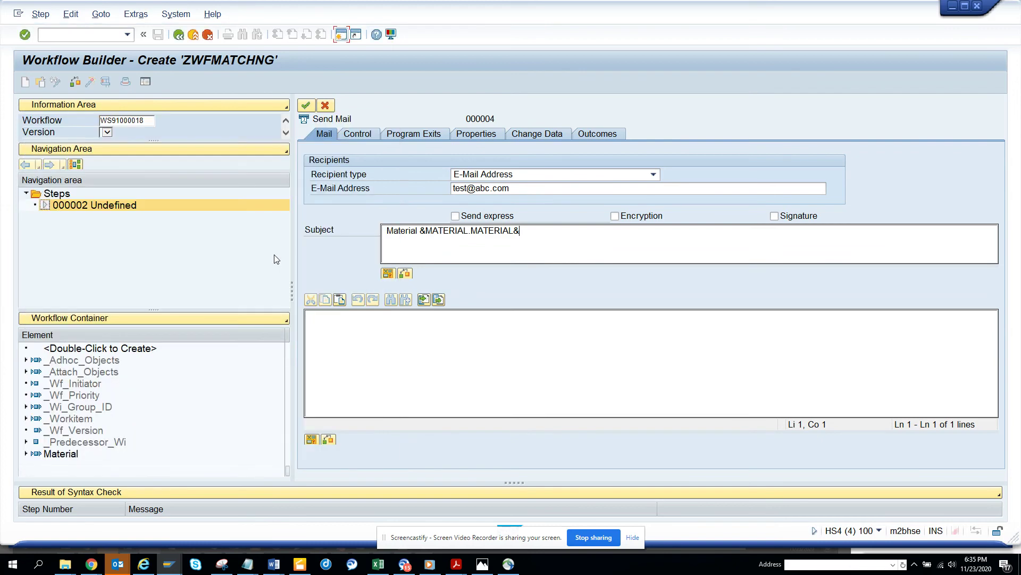
text(has been Changed)
Step: Copy the subject text into the mail body and append "by" with the workflow initiator expression &WF_INITIATOR&
drag(595, 231, 297, 209)
key(ctrl+c)
click(329, 317)
key(ctrl+v)
text(by)
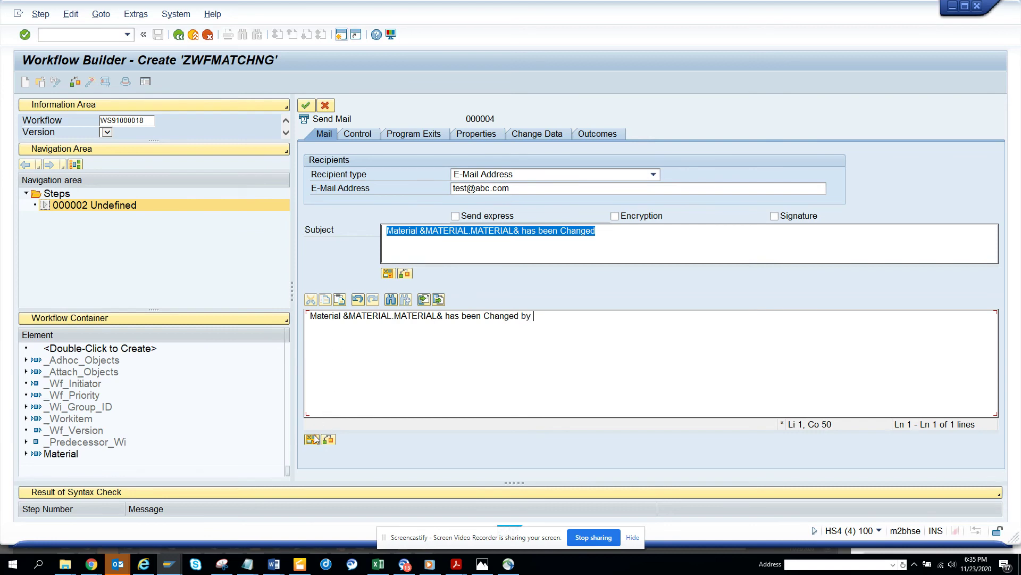
click(314, 438)
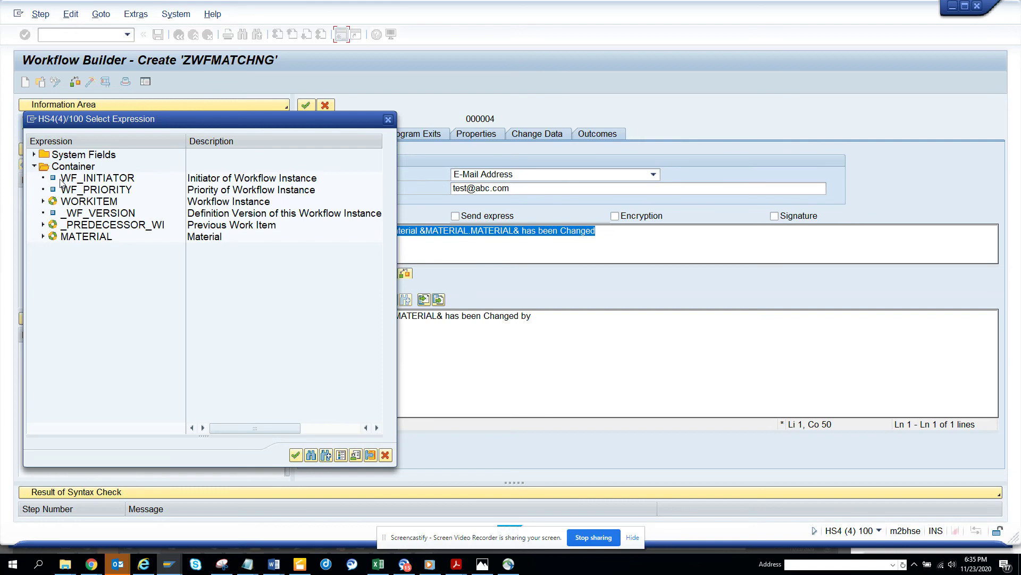
double_click(97, 177)
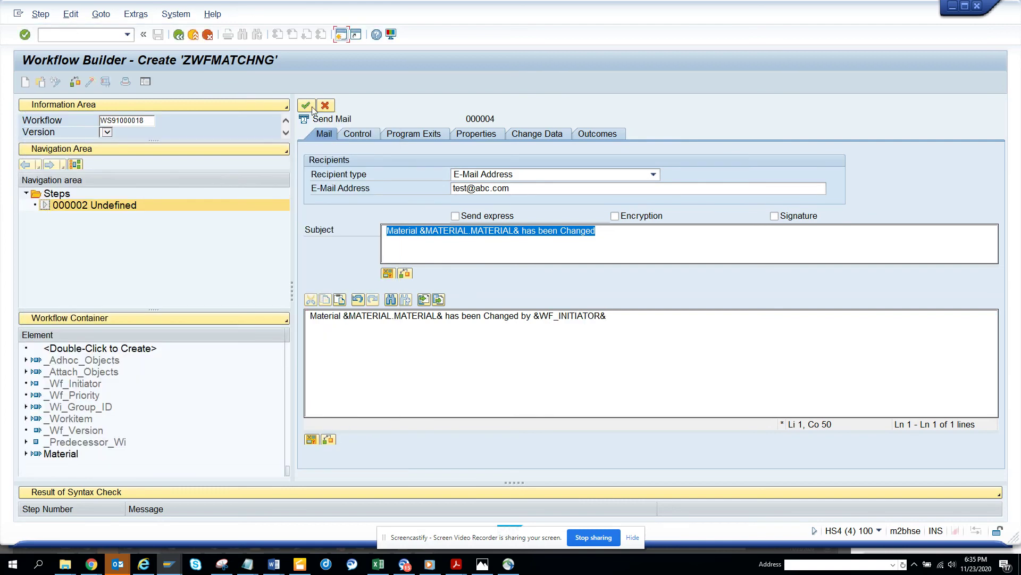
Step: Save the mail step as task zst11notmat named "materila notification" in package $TMP, and activate the workflow
click(306, 105)
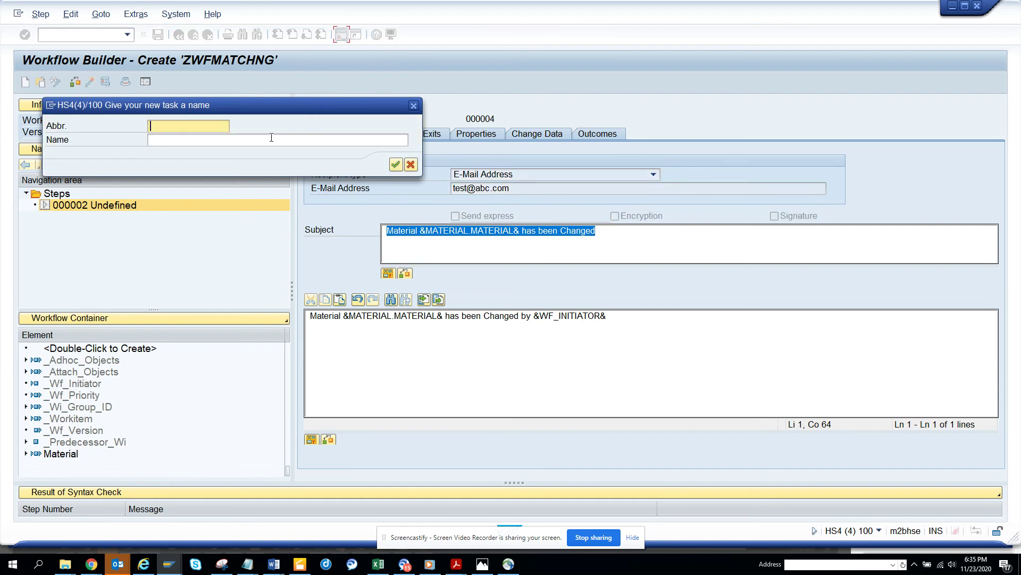
text(zs)
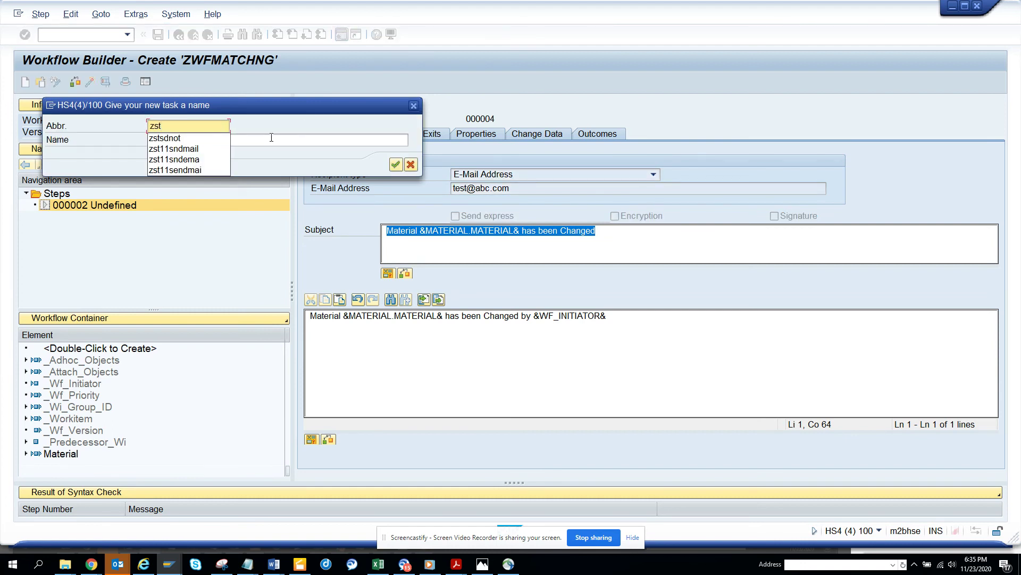
text(t11notmat)
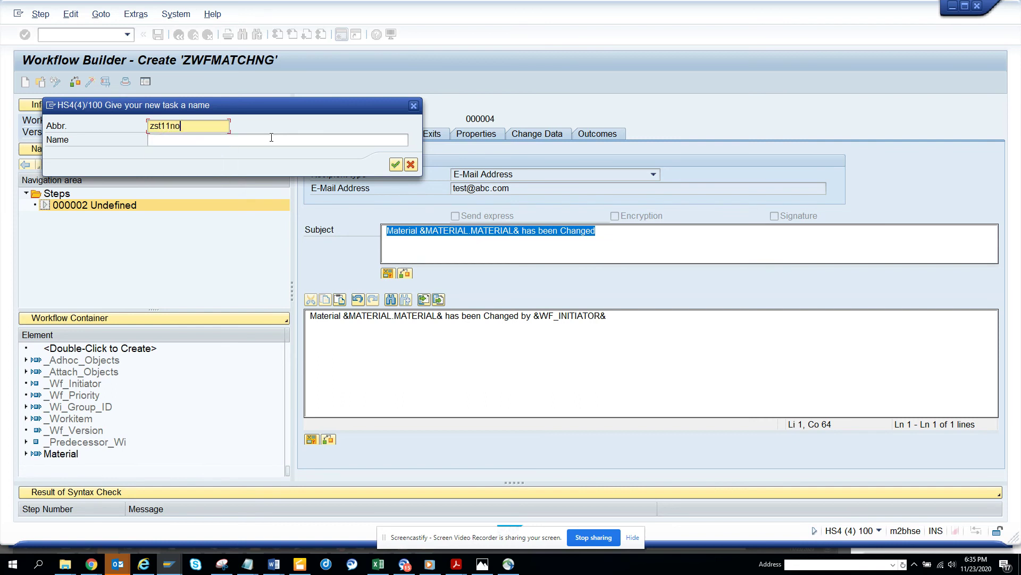
click(210, 139)
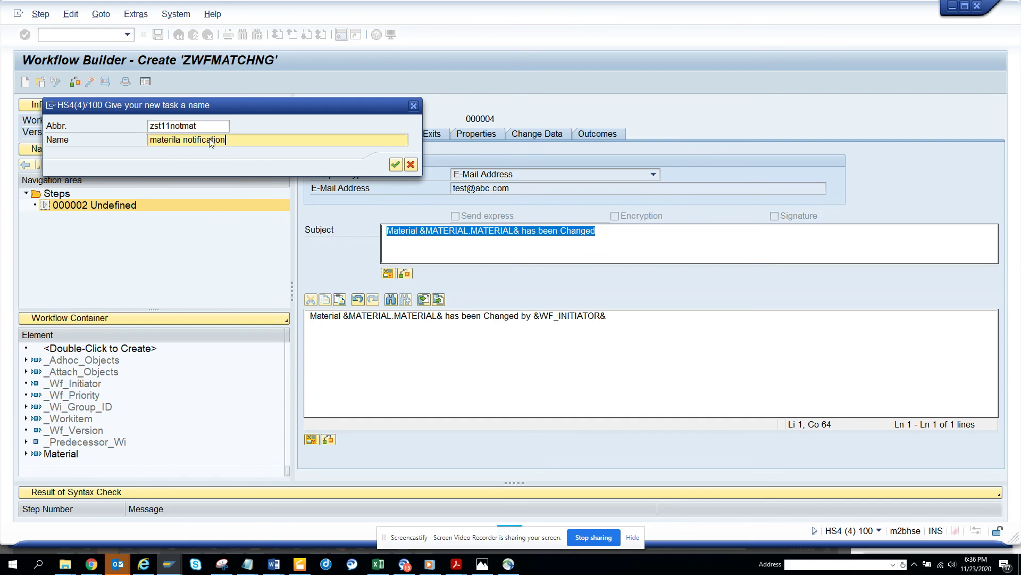
key(Return)
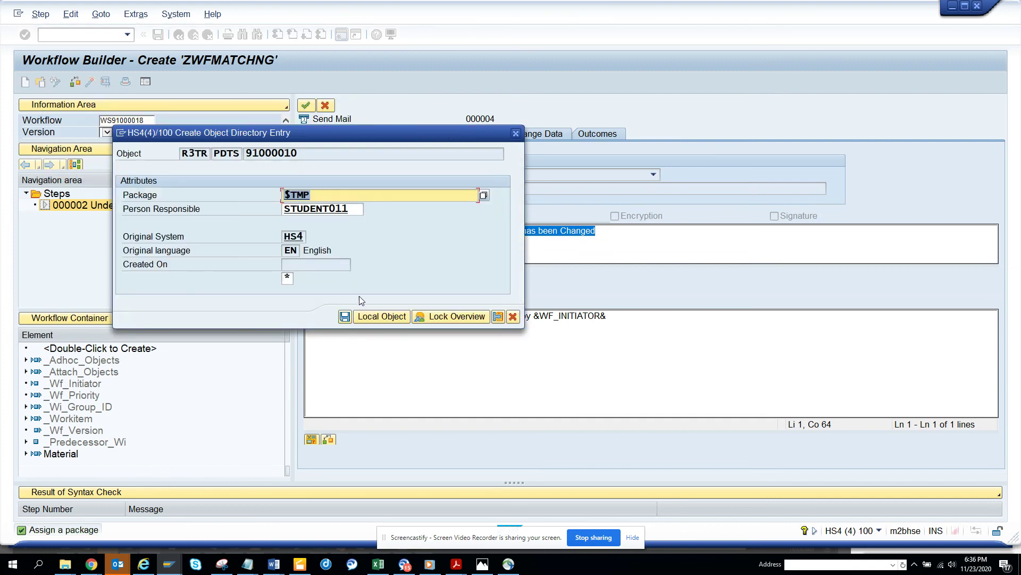
click(344, 316)
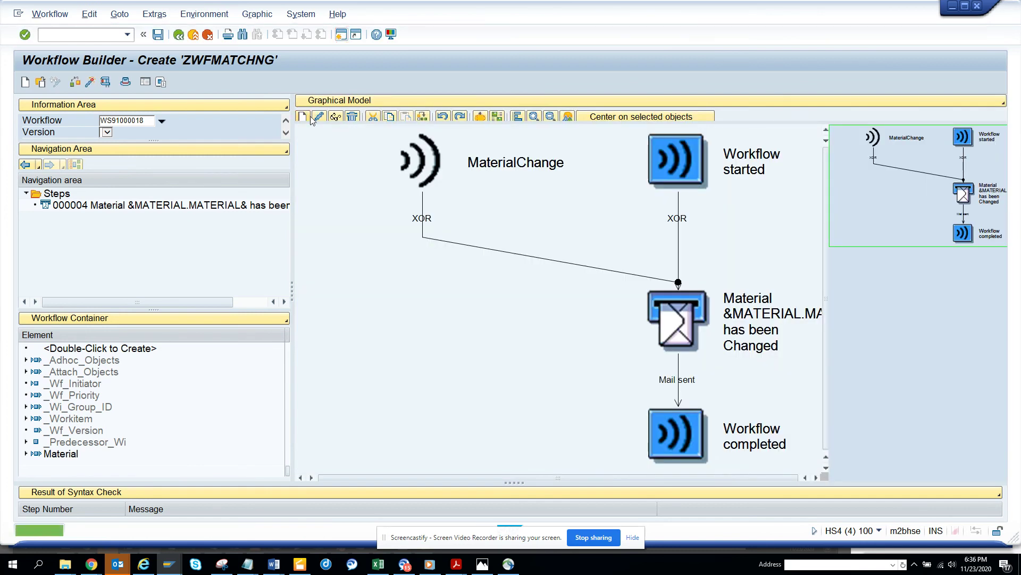
click(90, 82)
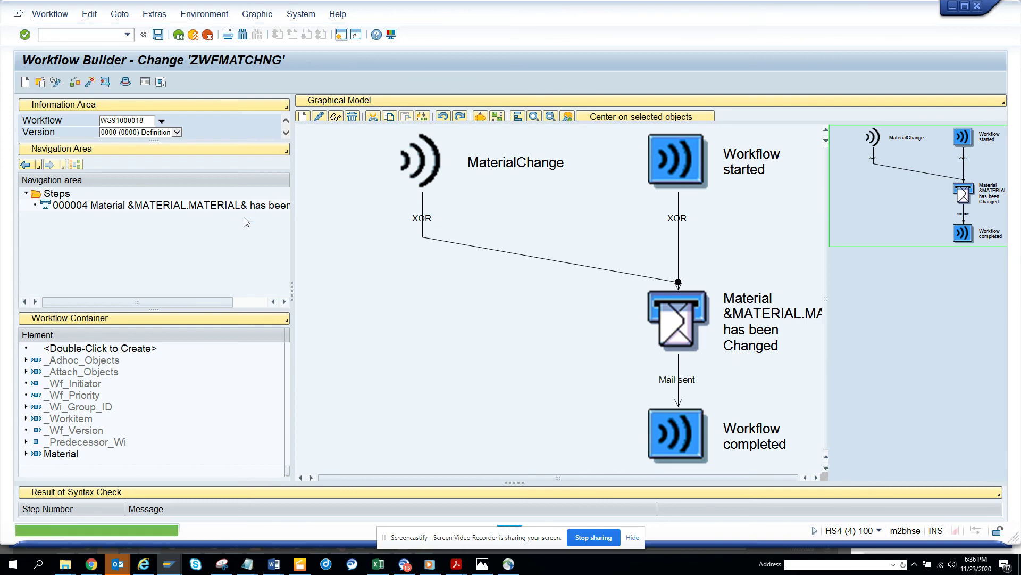
Step: Switch to the Change Material session, replace the last character of a Basic Data 1 entry of material 130 with F, and save
key(alt+Tab)
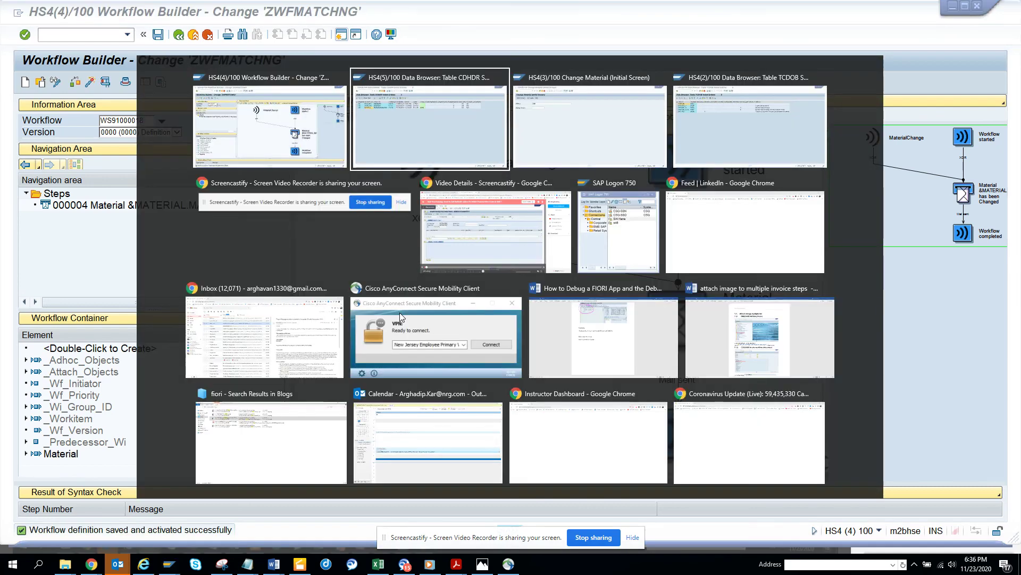
key(alt+Tab)
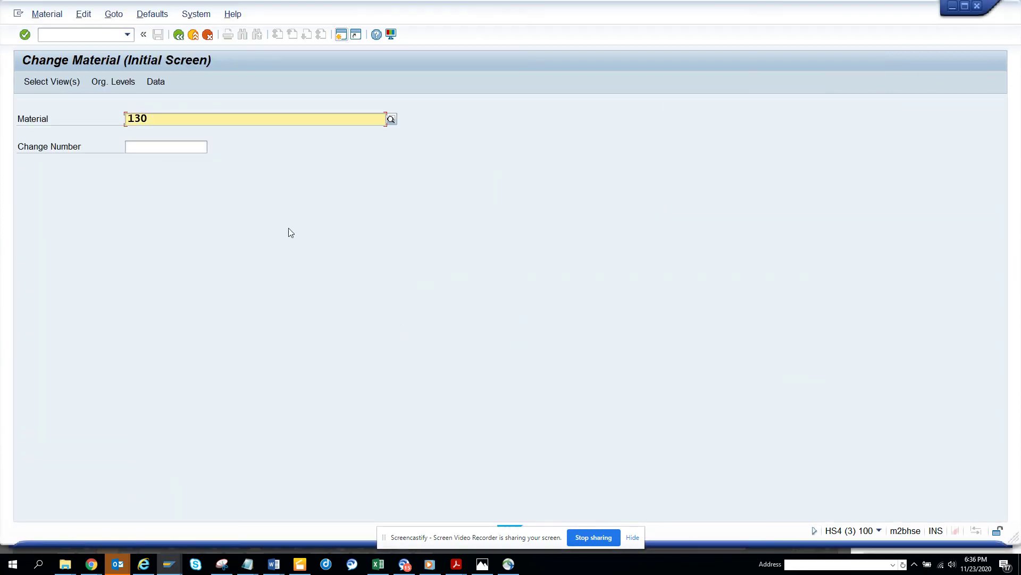
key(Return)
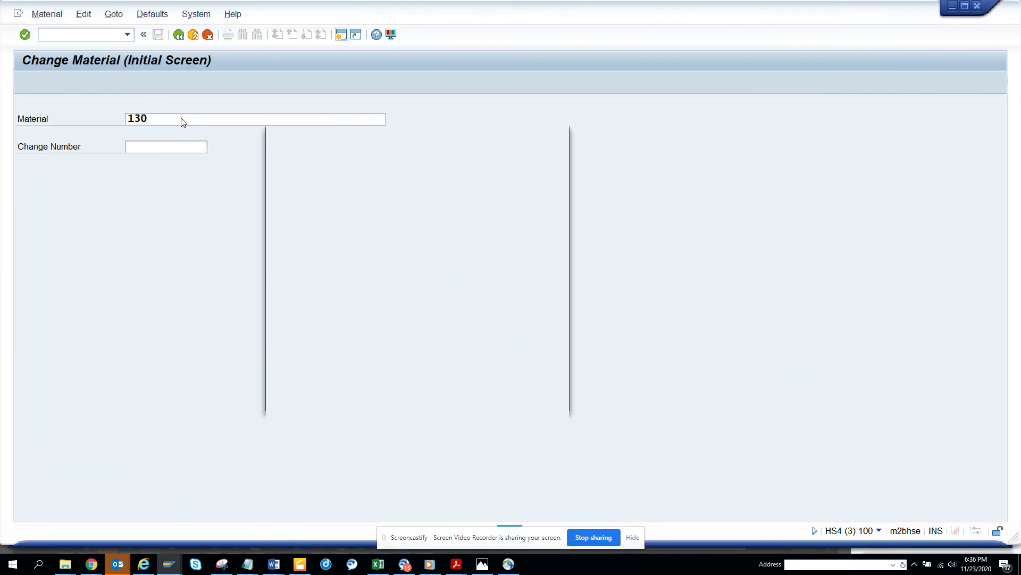
click(276, 168)
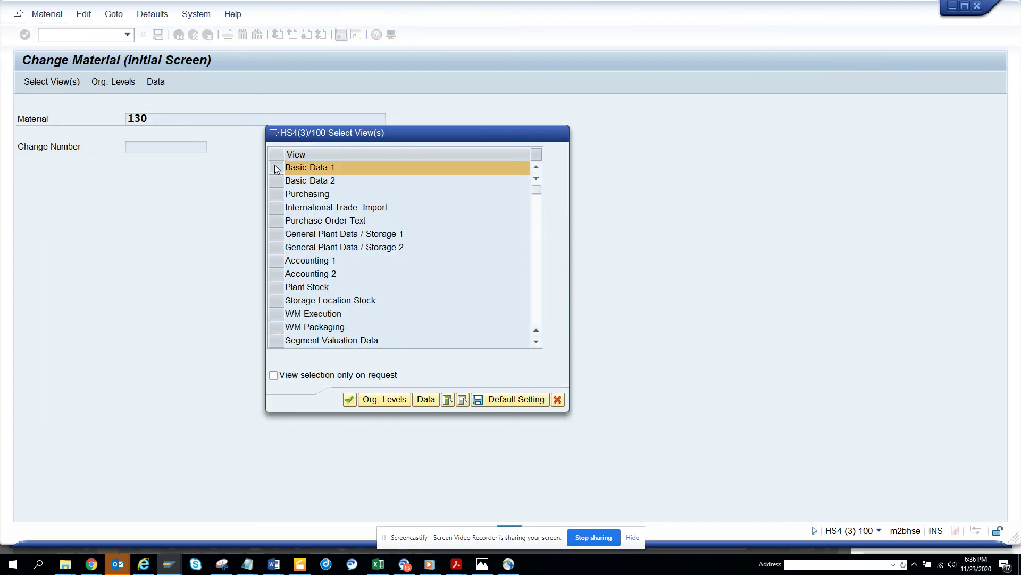
key(Return)
click(197, 202)
key(BackSpace)
text(F)
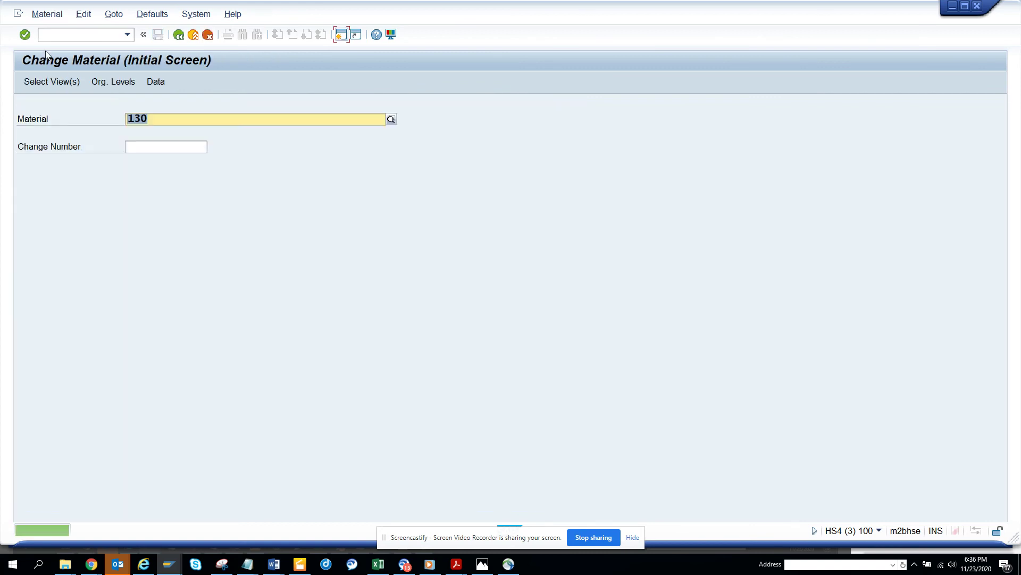
Step: Switch from changing materials to the Display Material initial screen
click(47, 14)
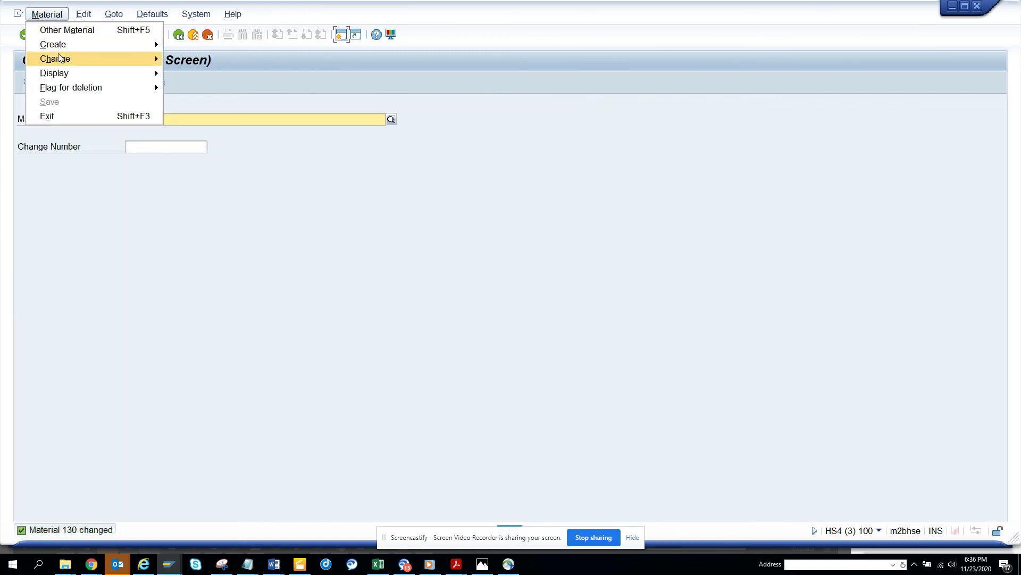
mouse_move(63, 75)
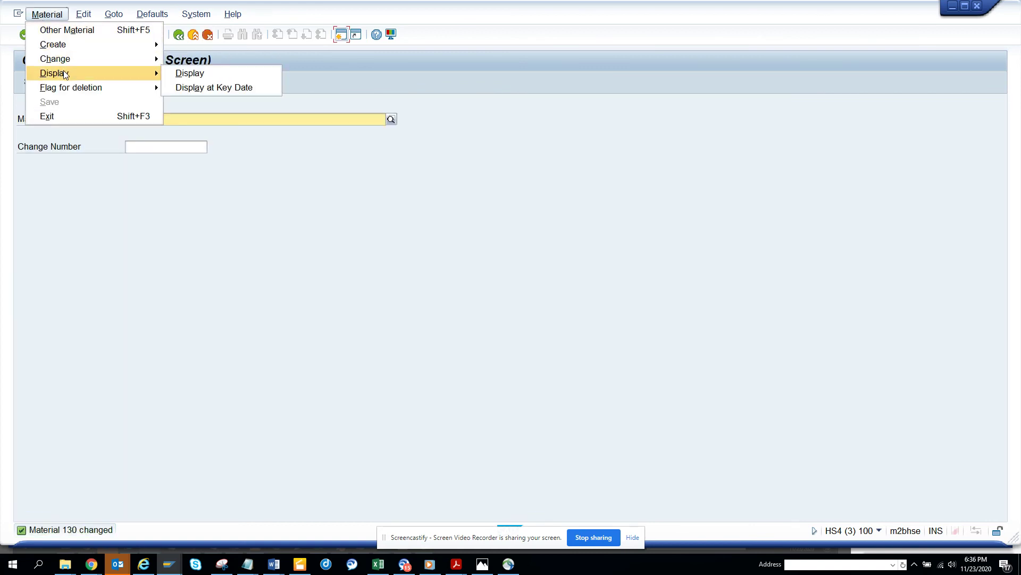
click(185, 72)
text(])
key(Return)
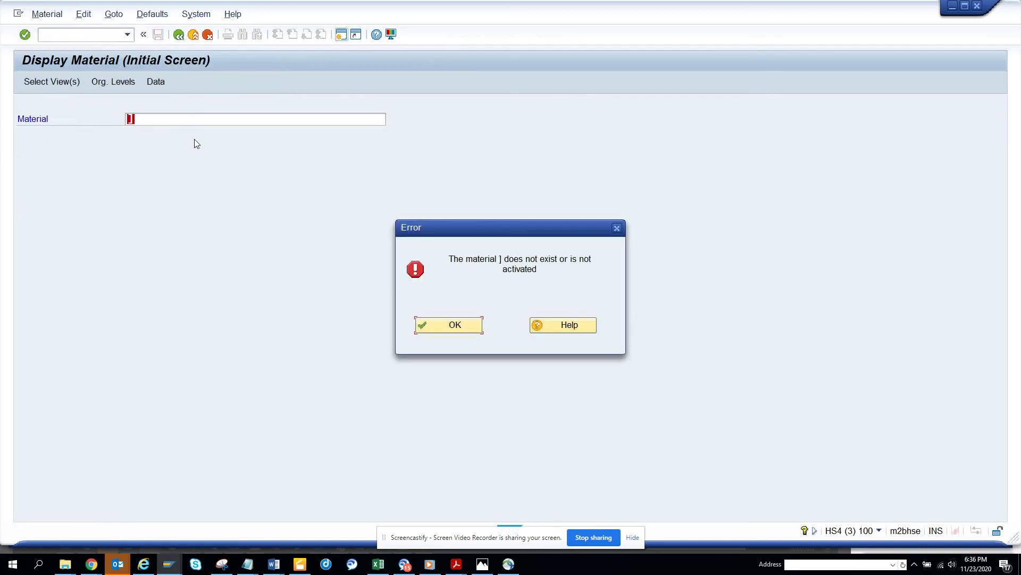
key(Return)
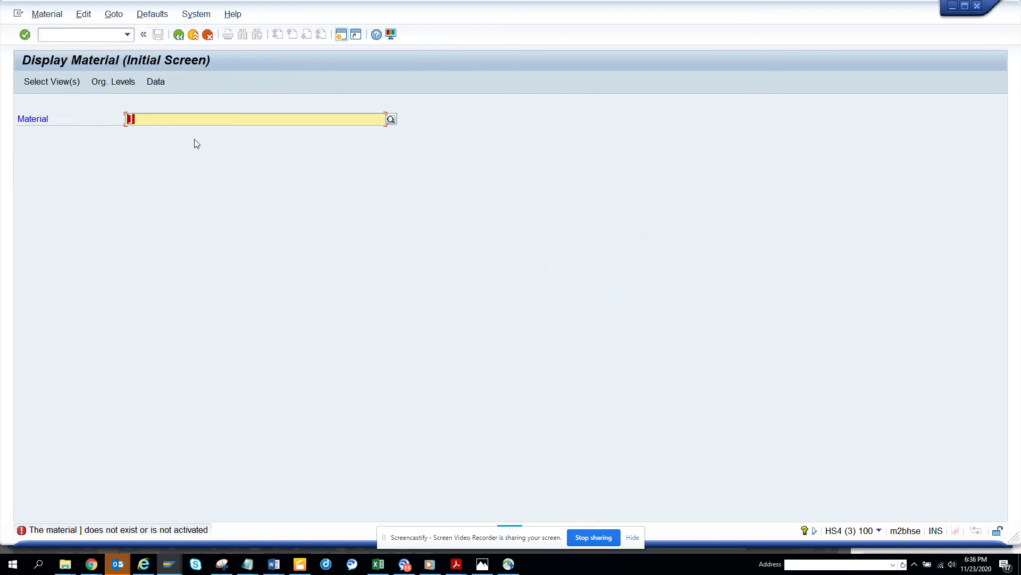
key(BackSpace)
key(Return)
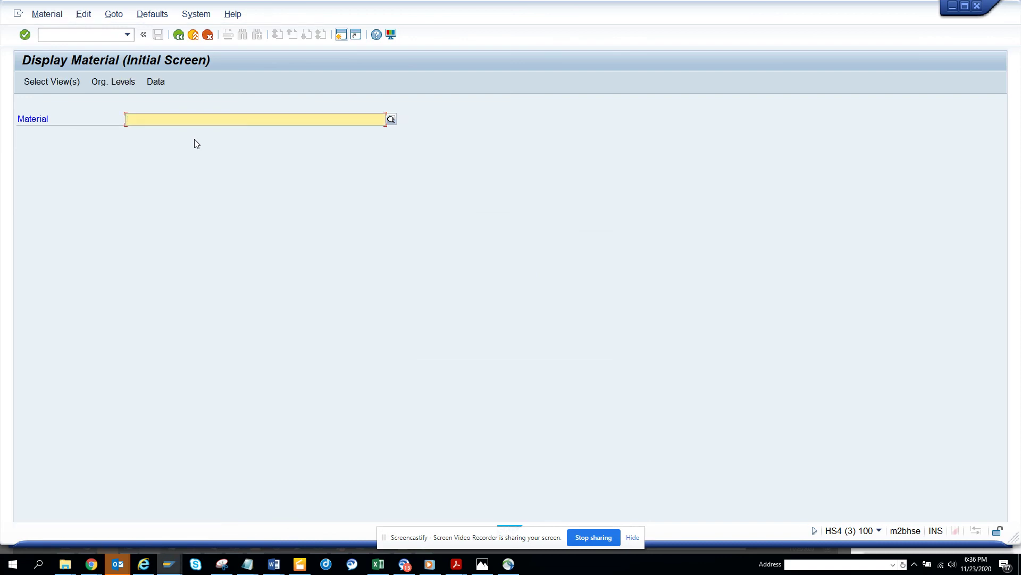
Step: Display material 130 in its Basic Data 1 view
key(BackSpace)
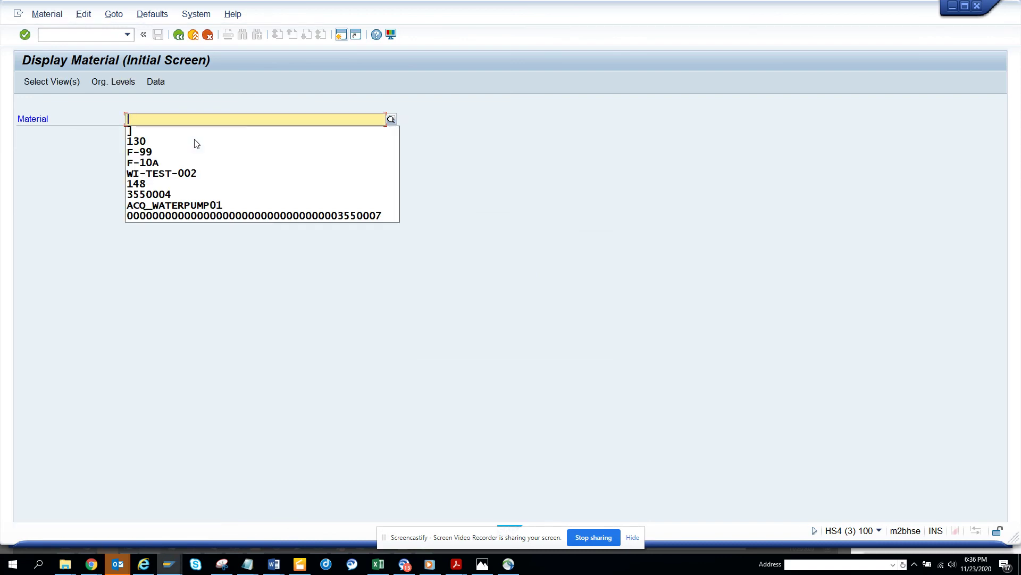
click(195, 142)
key(Return)
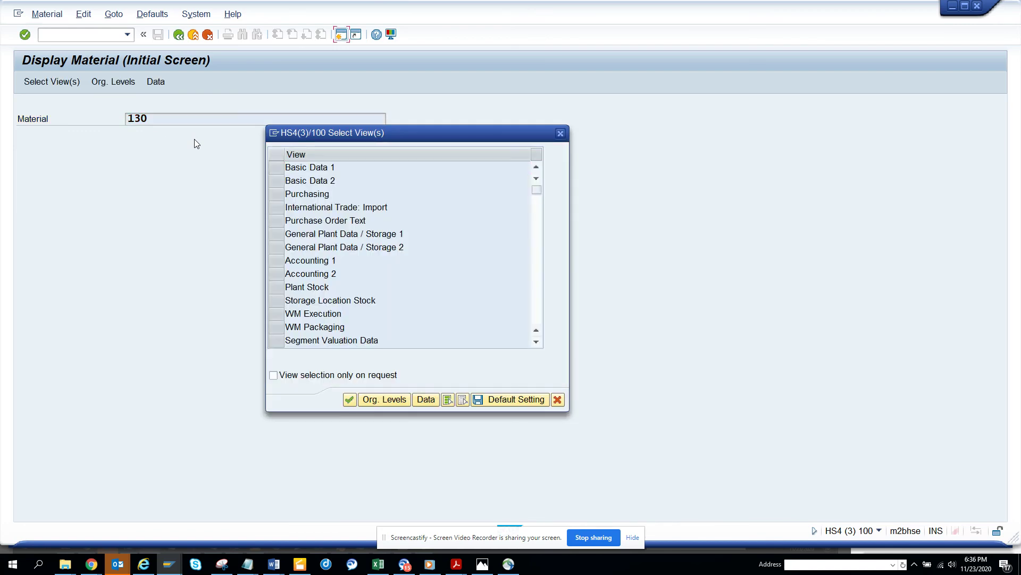
click(277, 167)
key(Return)
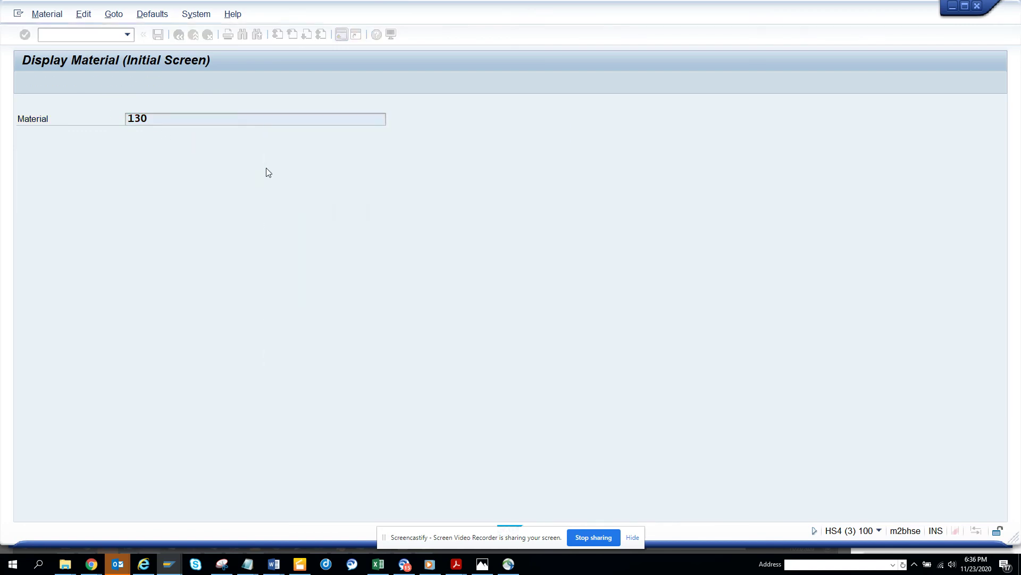
Step: Show the workflow overview for material 130 through its object services
click(40, 61)
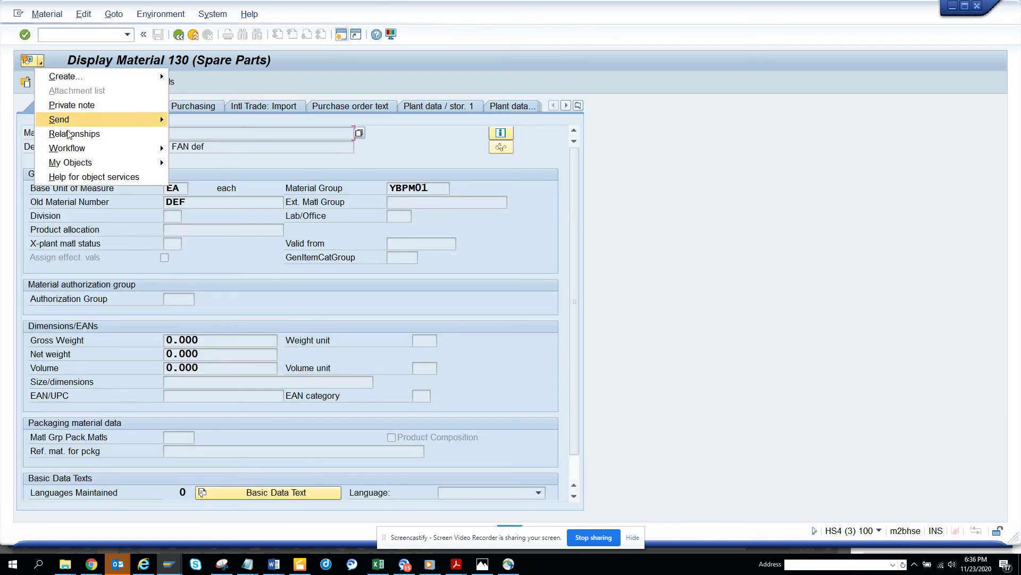
mouse_move(91, 149)
click(205, 148)
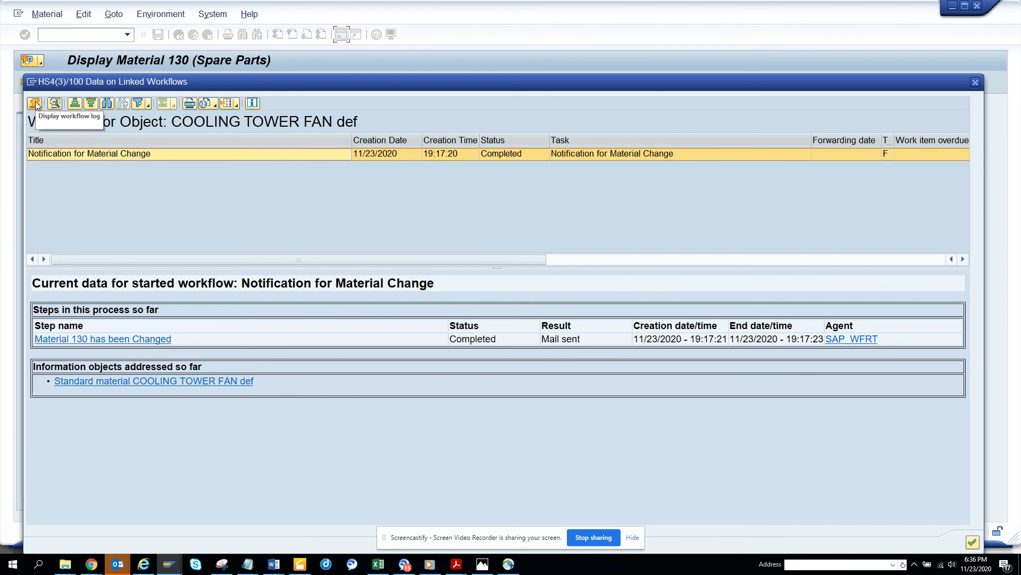
Step: Run transaction SOST in a new session and display the document of the send request "Material 130 has been Changed"
click(32, 83)
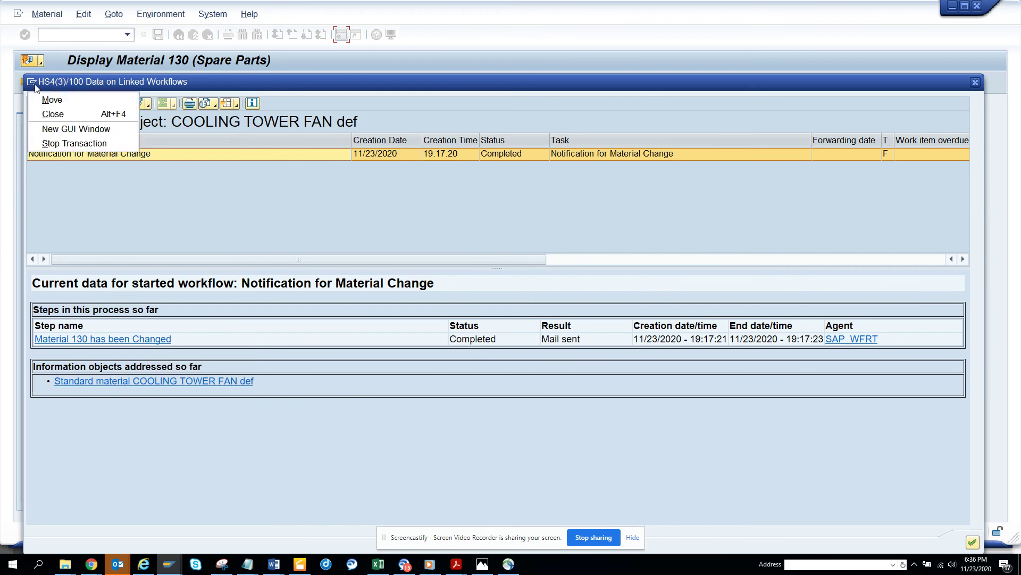
click(59, 132)
text(sost)
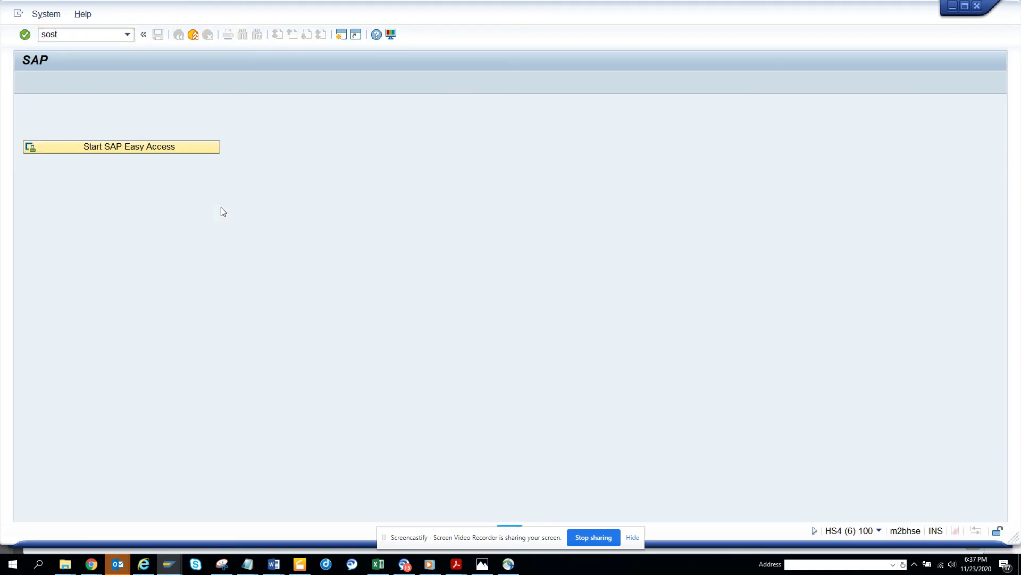
key(Return)
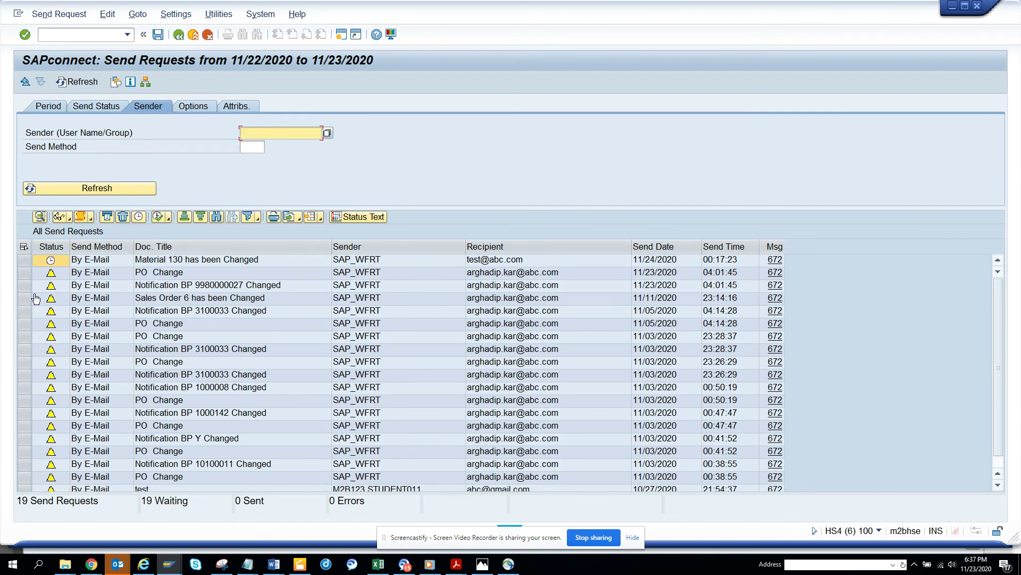
click(24, 260)
click(60, 217)
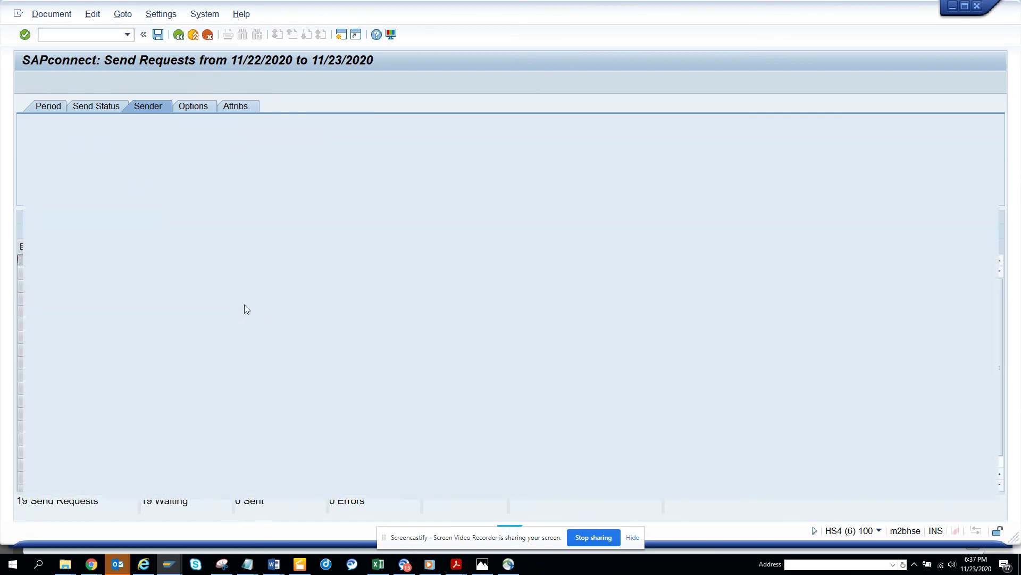